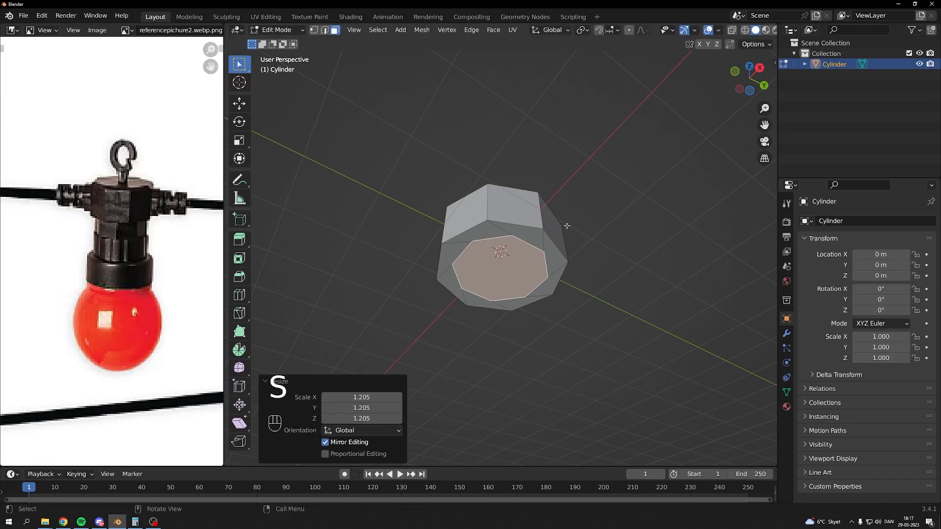
Scale the cylinder's bottom face by about 1.116 and extrude it downward about 0.49 m
key(s)
click(593, 220)
key(e)
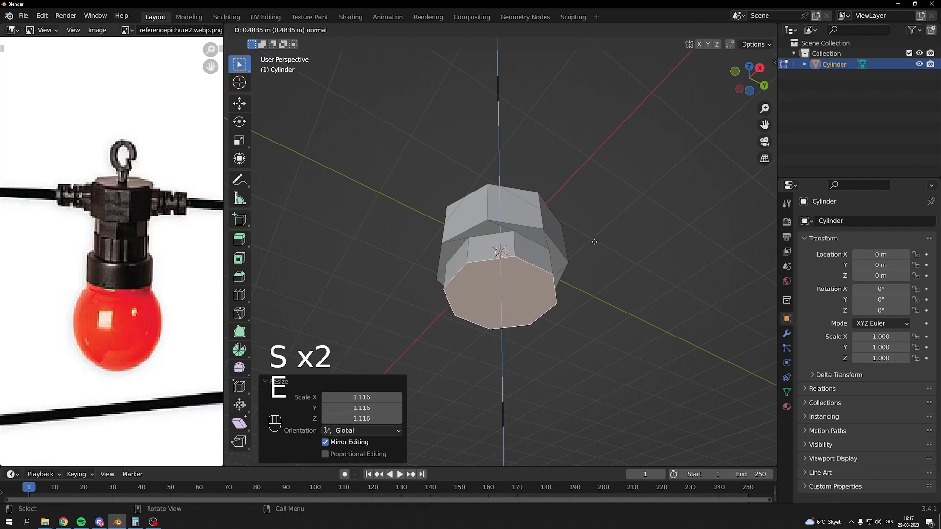
click(596, 242)
Subdivide the bottom face with one cut and extrude it downward to form another section
middle_drag(543, 280, 553, 295)
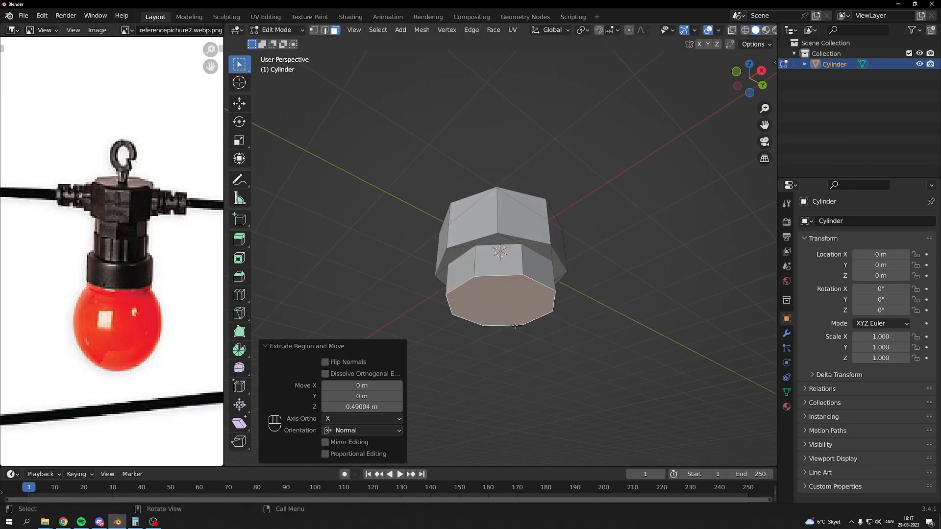
middle_drag(515, 289, 530, 299)
scroll(530, 299, up, 2)
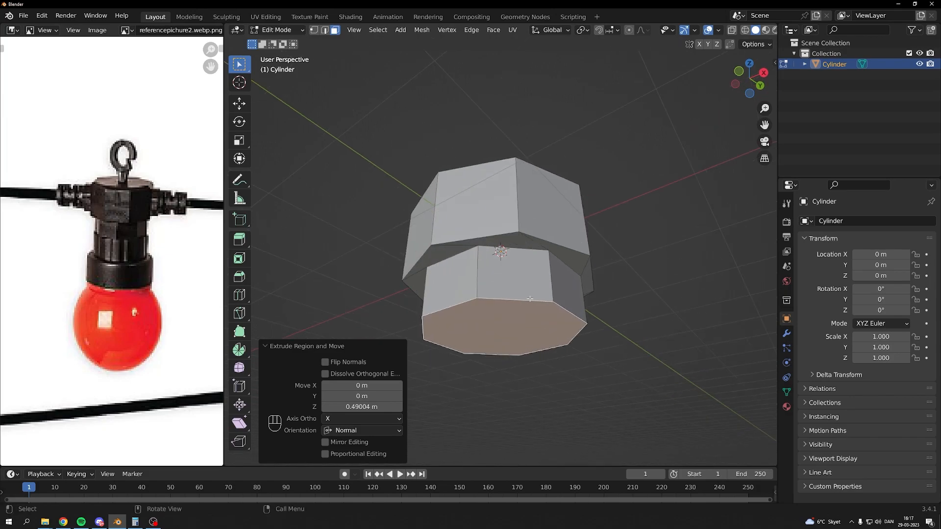
right_click(511, 322)
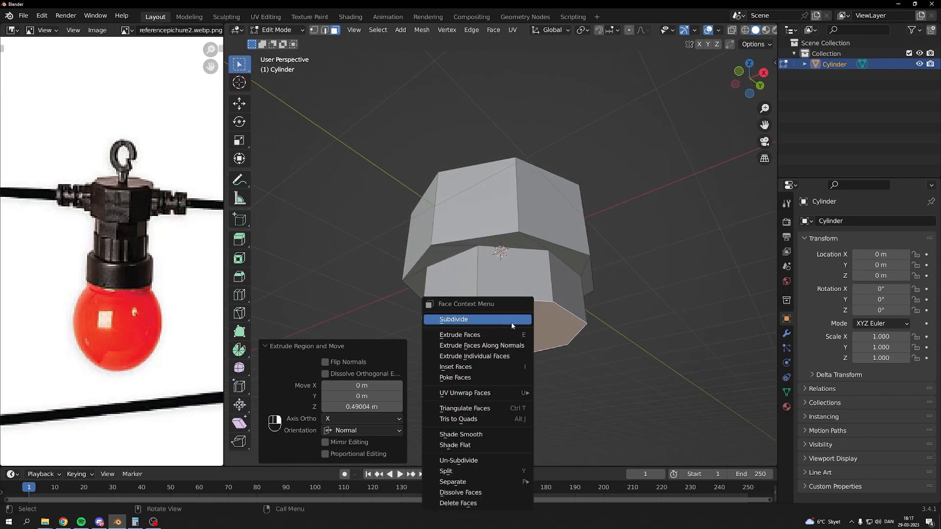
click(511, 322)
key(e)
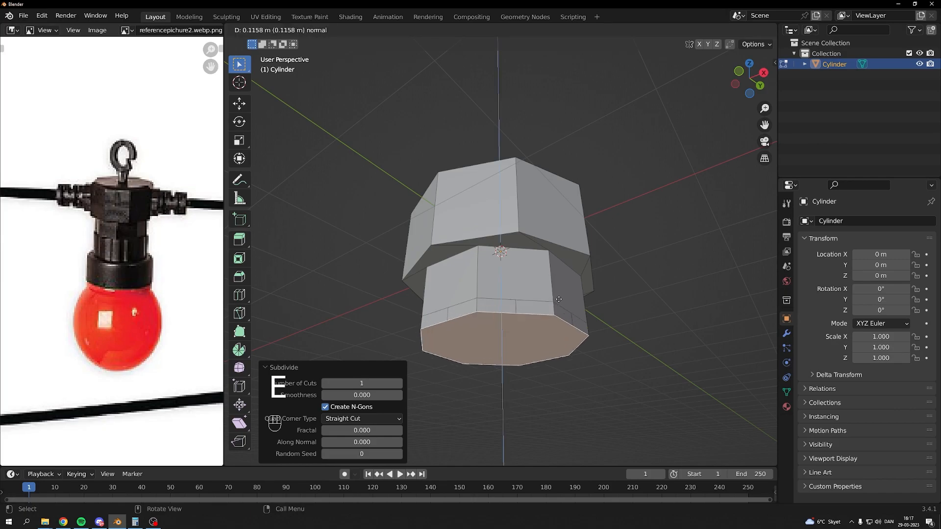
key(ctrl+z)
key(ctrl+r)
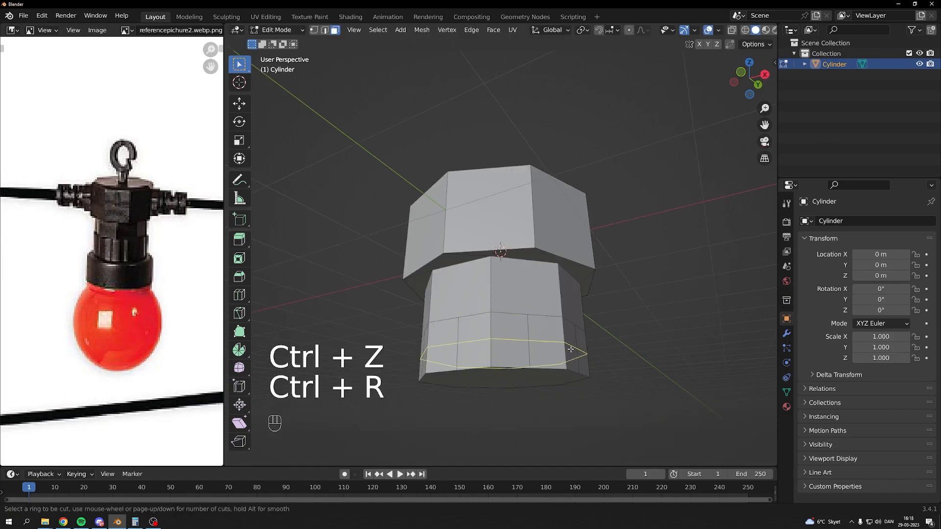
click(570, 349)
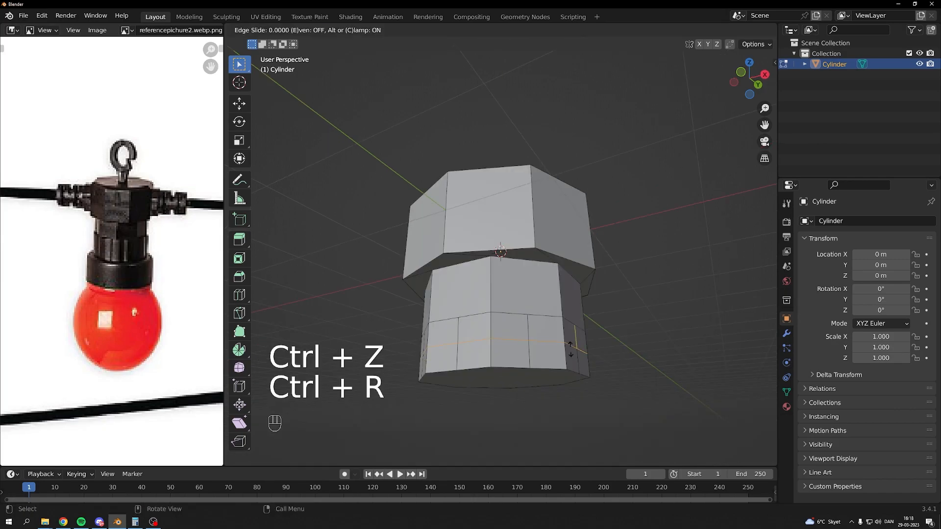
click(661, 204)
Select the ring of side faces on the lowest section and scale it by about 1.128 in X and Y only
click(335, 31)
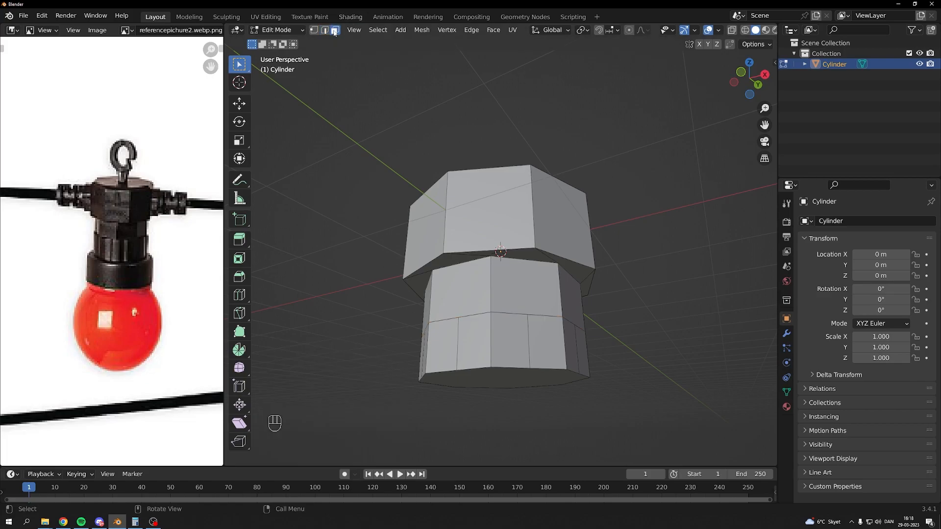
alt+shift+click(513, 332)
middle_drag(622, 333, 605, 349)
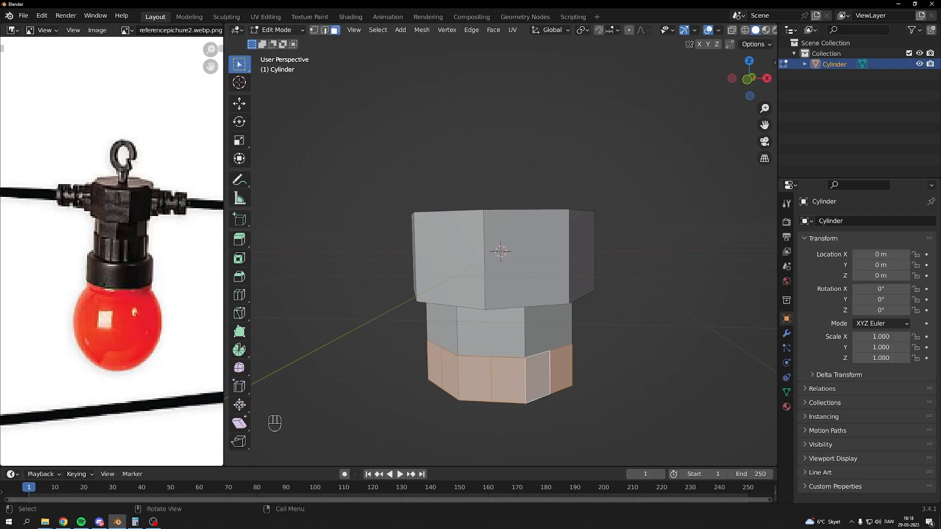
key(s)
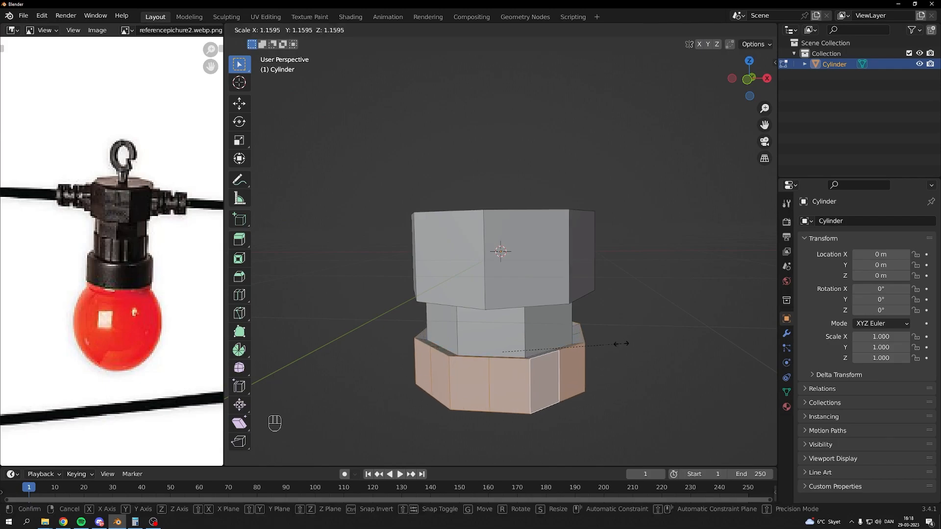
key(shift+z)
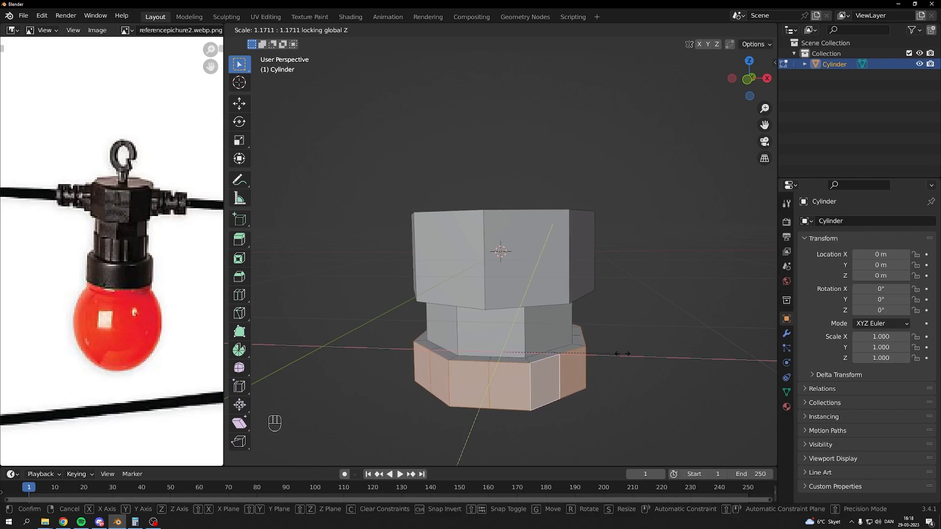
click(618, 360)
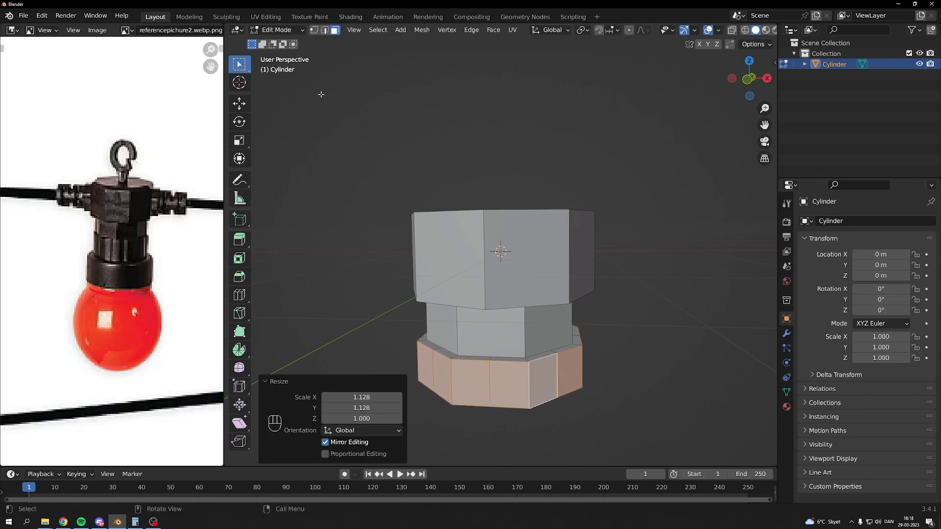
Select the intermediate vertical edges of the lowest section and scale them outward about 1.04 without affecting Z, rounding its outline
click(324, 34)
click(490, 382)
middle_drag(394, 377, 504, 382)
shift+click(494, 384)
shift+click(488, 384)
shift+click(490, 383)
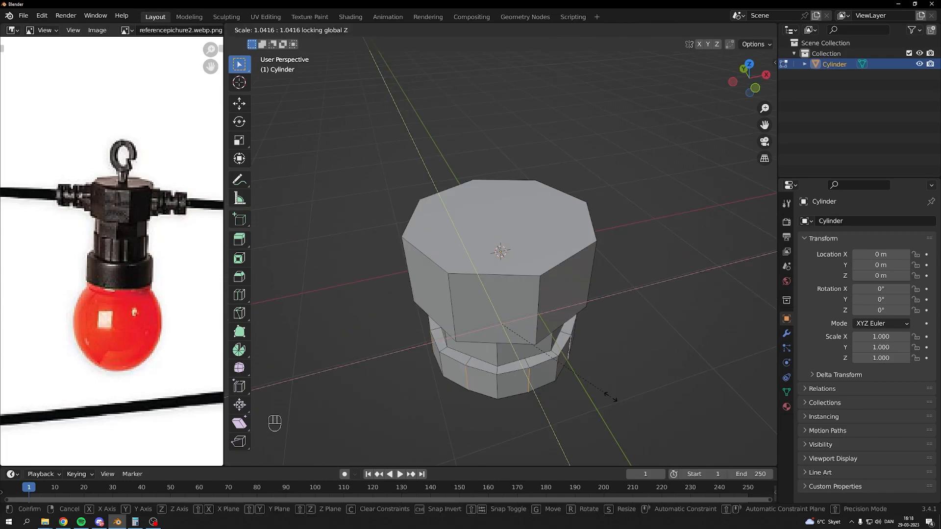
click(610, 396)
Add a Bevel modifier to the cylinder in Object Mode
key(Tab)
middle_drag(610, 397, 669, 355)
click(788, 334)
click(841, 222)
click(735, 254)
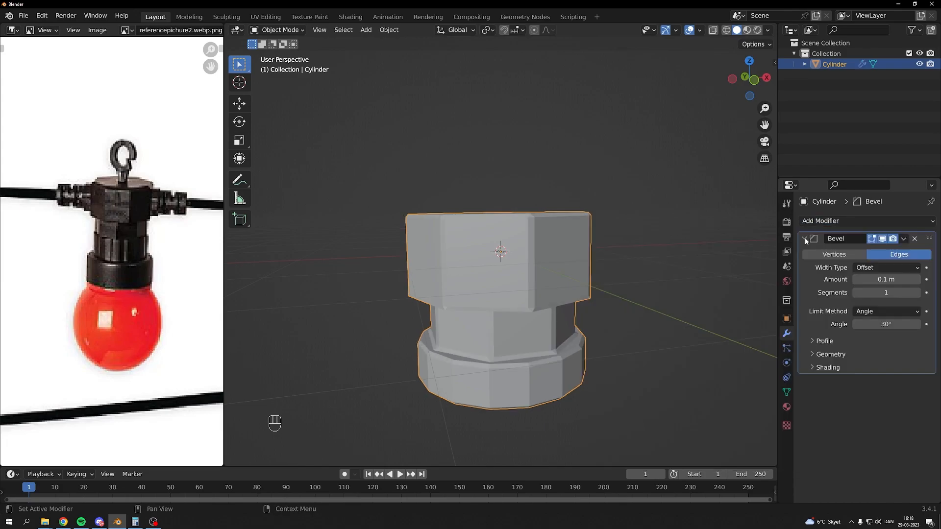
click(805, 239)
Add a Subdivision Surface modifier with 3 viewport levels and shade the cylinder smooth
click(836, 221)
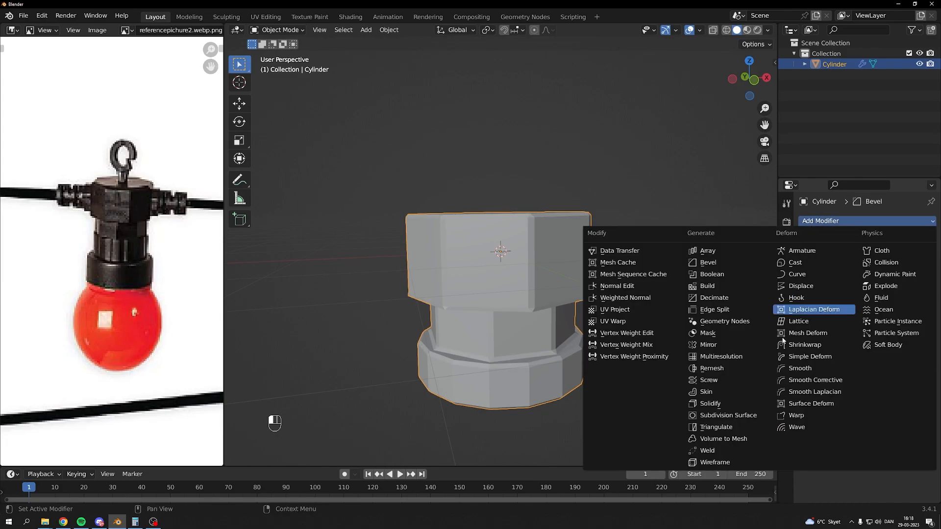
click(748, 416)
right_click(556, 271)
click(569, 273)
click(917, 282)
click(916, 282)
Lengthen the lowest section by moving its bottom face down about 0.31 m along Z
middle_drag(519, 326, 588, 283)
key(Tab)
key(g)
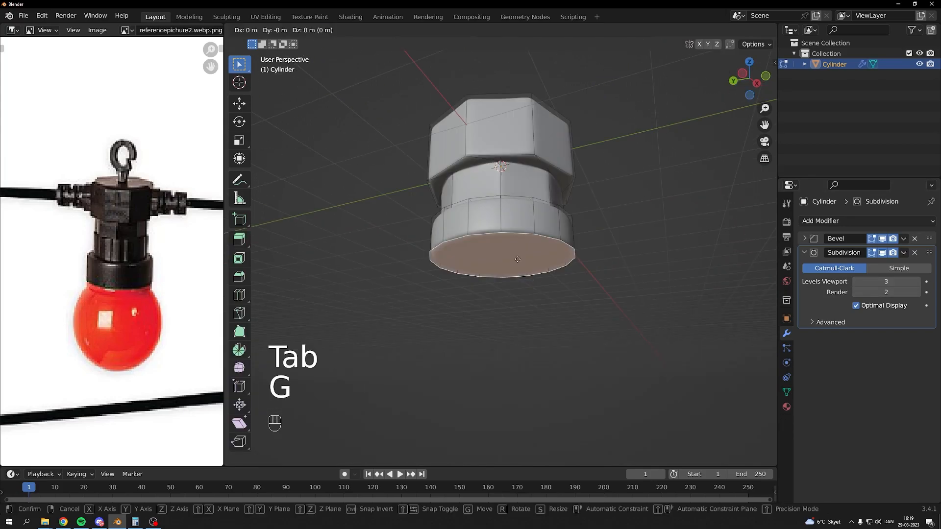
key(z)
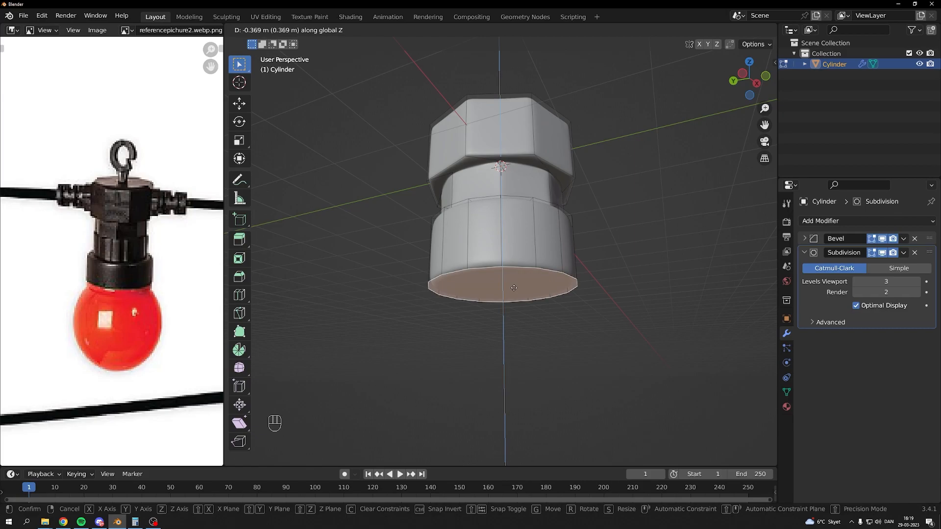
click(525, 319)
Extrude the bottom face in place and scale it outward by about 1.14 to form a ledge
key(e)
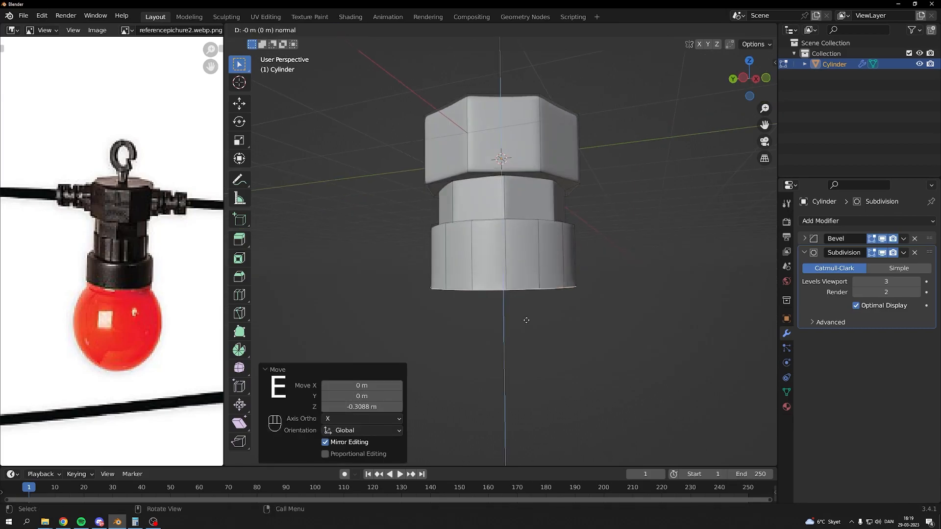
click(526, 320)
key(s)
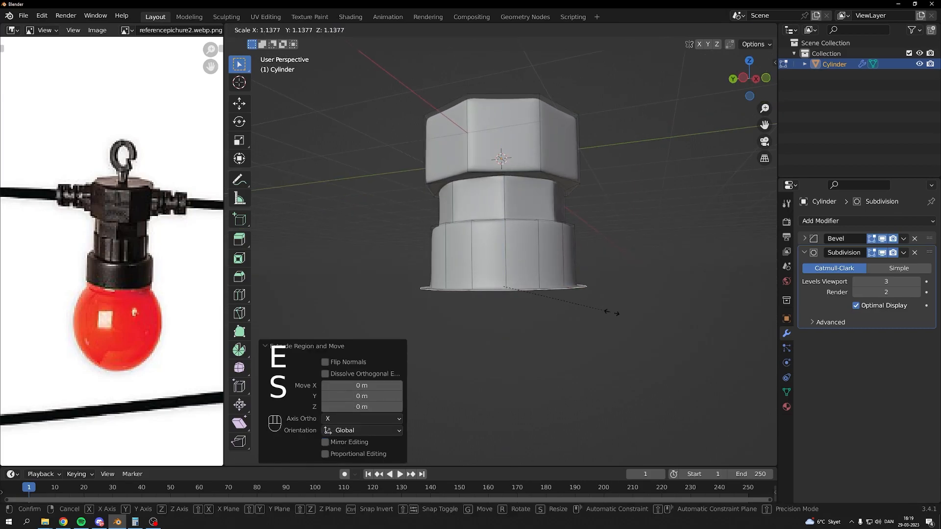
click(613, 315)
Extrude the widened bottom face about 0.505 m and lower it another 0.431 m along Z
middle_drag(613, 315, 648, 293)
key(e)
click(584, 286)
key(g)
right_click(649, 296)
key(g)
key(z)
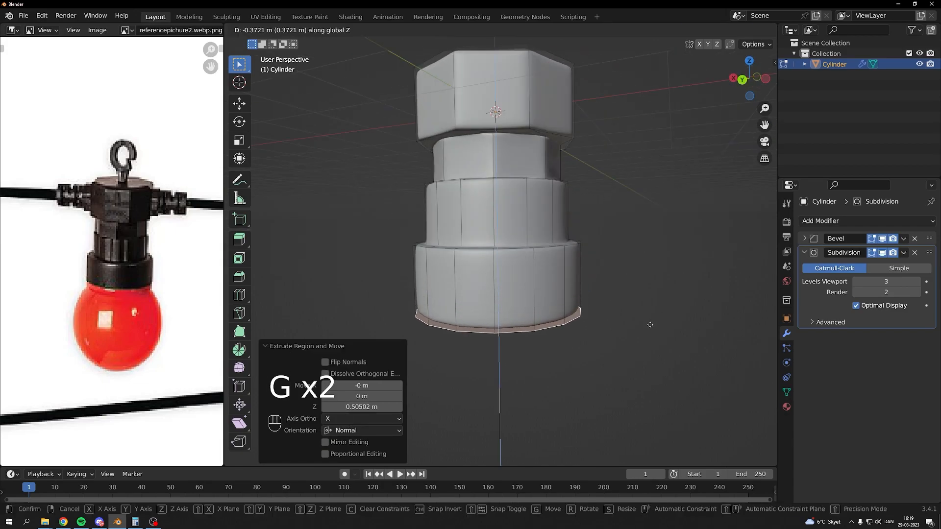
click(649, 328)
Inset the bottom face by about 0.143 m and delete the inner face to open the socket
middle_drag(649, 327, 614, 308)
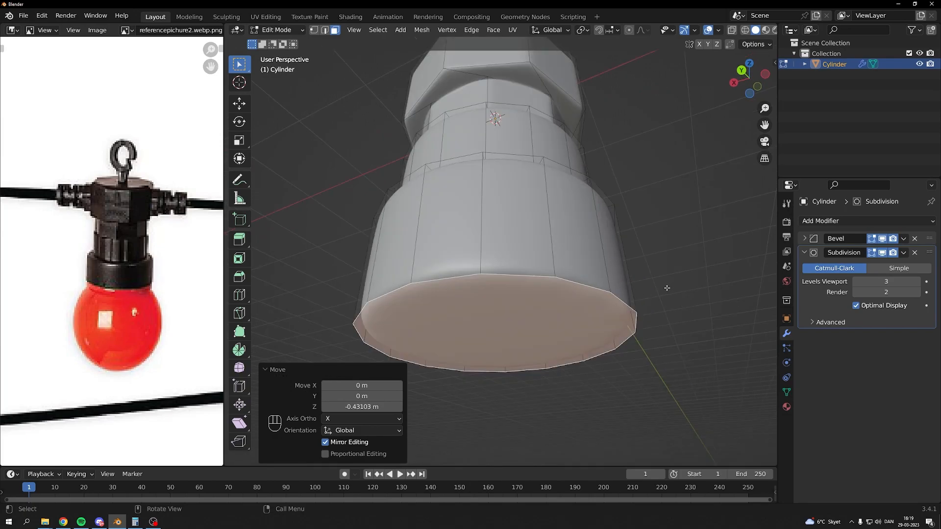
key(i)
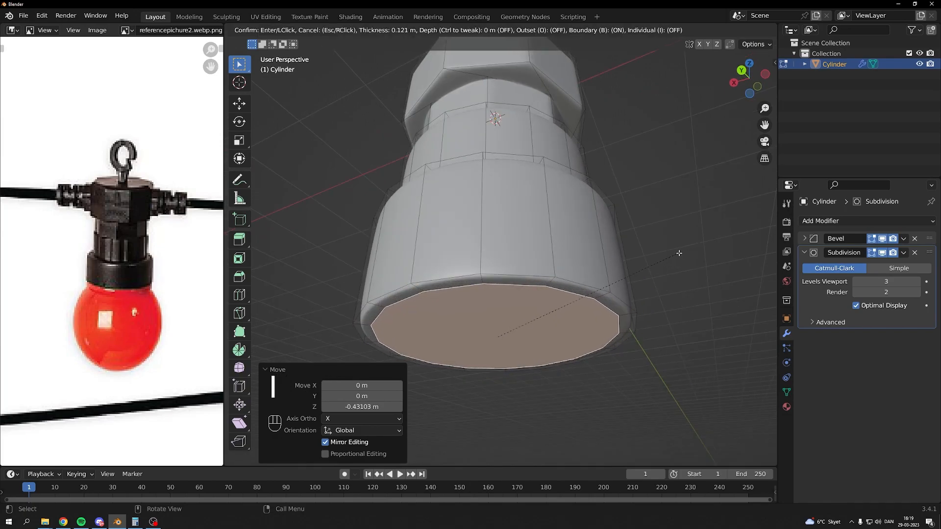
click(676, 252)
key(x)
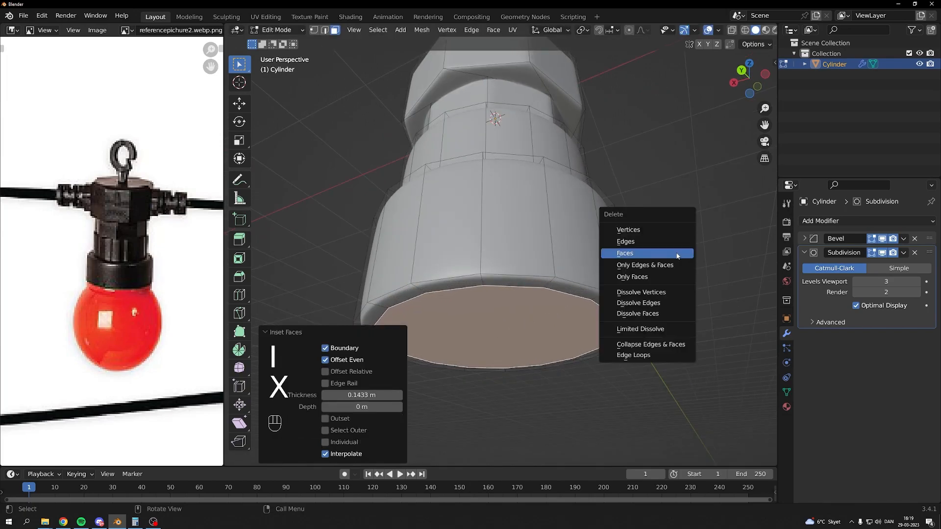
click(676, 253)
Change the Bevel modifier's limit method to Weight
key(Tab)
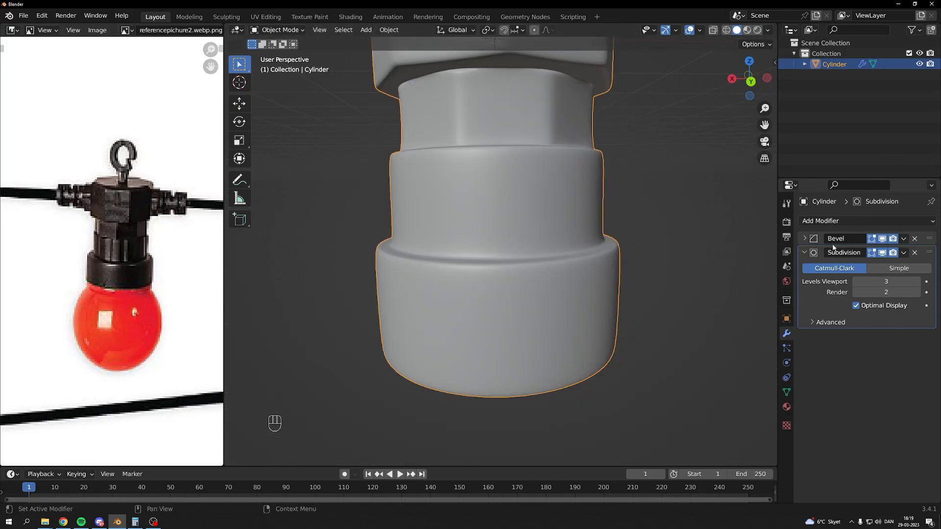
click(804, 238)
click(889, 311)
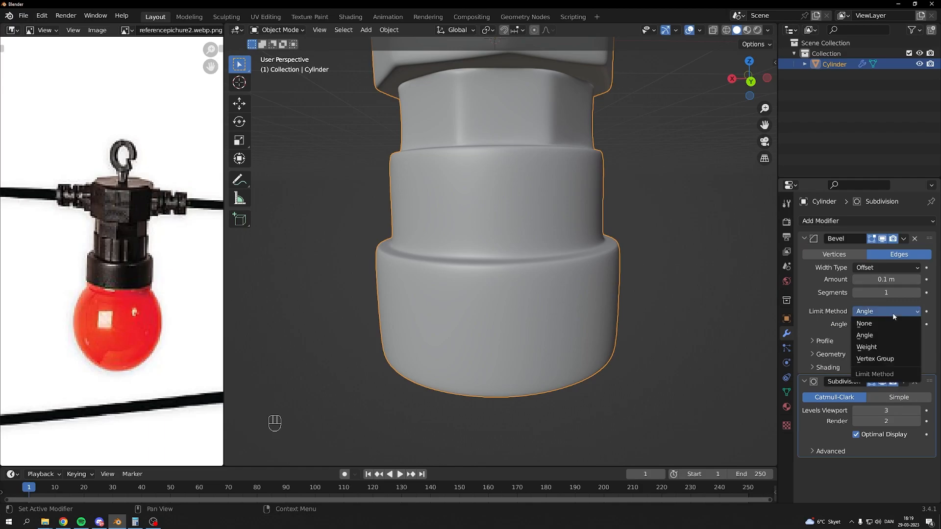
click(896, 348)
Select the vertical edges all around the narrow neck section in edge select mode
key(Tab)
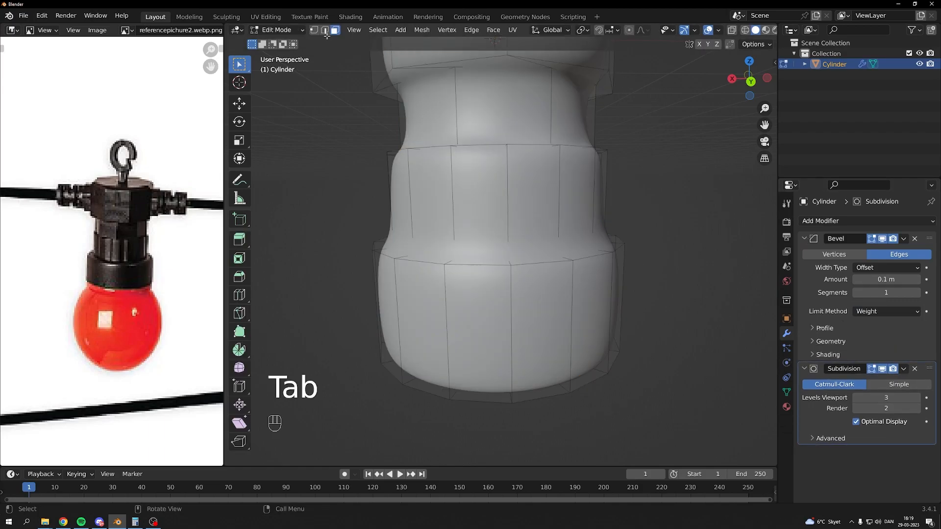
click(324, 30)
shift+middle_drag(392, 113, 532, 165)
click(479, 152)
shift+click(413, 155)
shift+click(461, 154)
shift+click(414, 156)
shift+click(433, 155)
middle_drag(411, 159, 522, 160)
shift+click(392, 155)
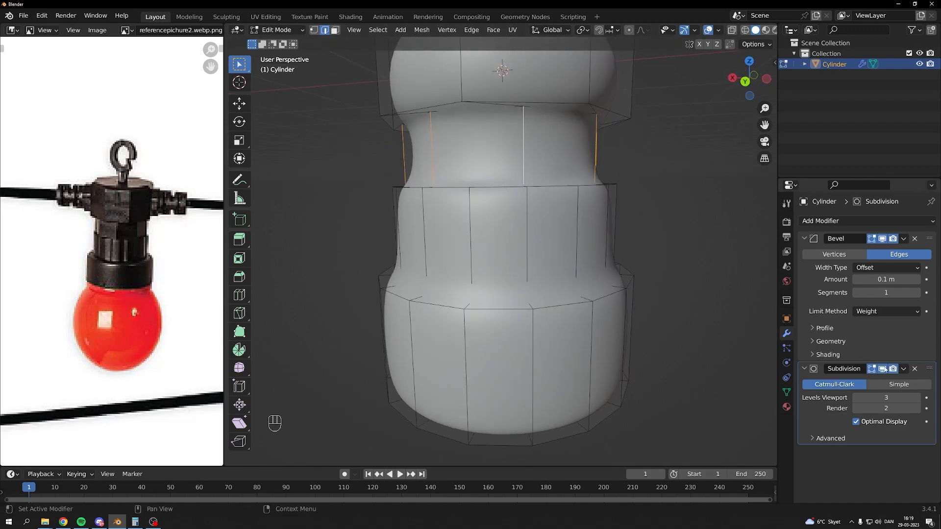
Turn off the Subdivision modifier's Edit Mode display and add the horizontal edge loops of the upper sections to the selection
click(870, 371)
middle_drag(579, 206, 554, 235)
alt+shift+click(556, 249)
alt+shift+click(560, 302)
alt+shift+click(540, 81)
scroll(539, 81, down, 3)
middle_drag(540, 85, 540, 196)
alt+shift+click(540, 197)
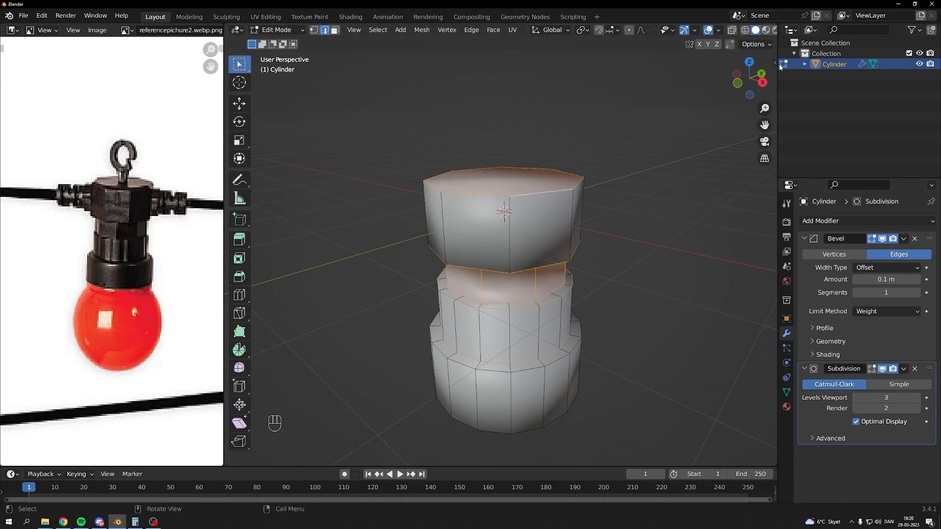
Set the mean bevel weight of the selected edges to 1.00 and inspect the result in Object Mode
key(n)
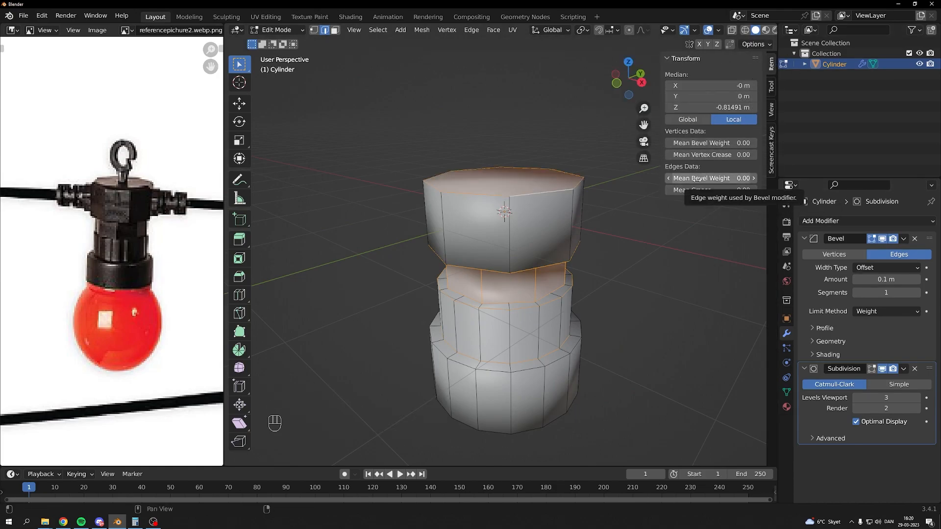
drag(691, 178, 725, 179)
key(Tab)
middle_drag(613, 283, 683, 307)
middle_drag(569, 389, 588, 274)
Add one centred loop cut around the wide bottom section and check the smoothed shape
key(Tab)
scroll(558, 280, up, 4)
shift+middle_drag(515, 392, 588, 335)
key(ctrl+r)
click(581, 349)
right_click(581, 349)
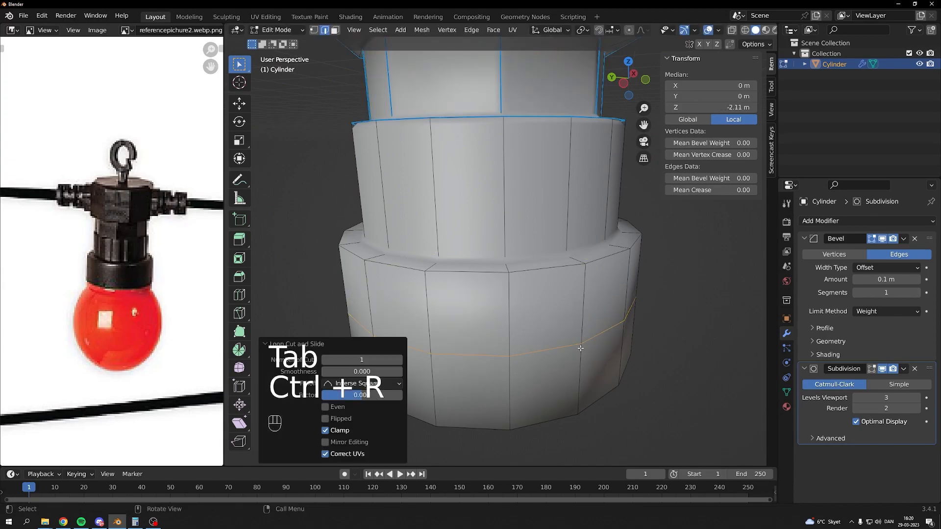
middle_drag(573, 275, 647, 276)
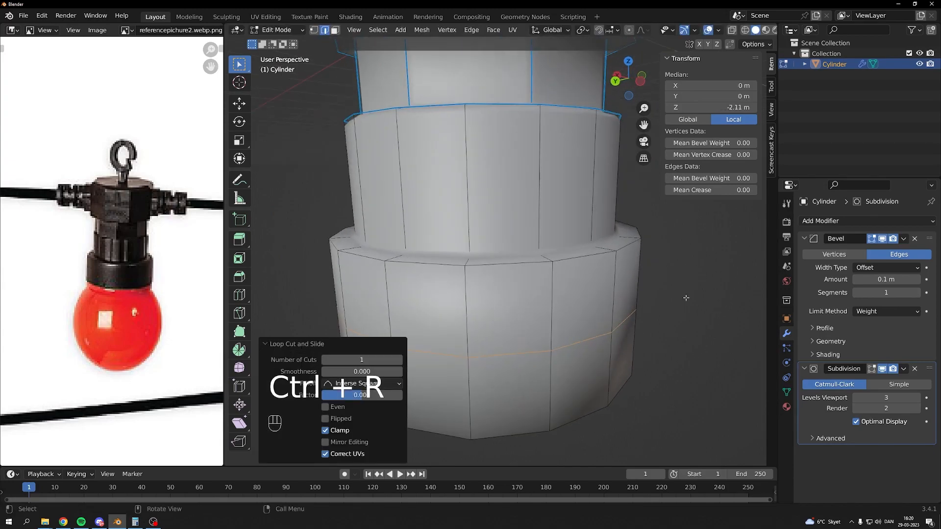
key(Tab)
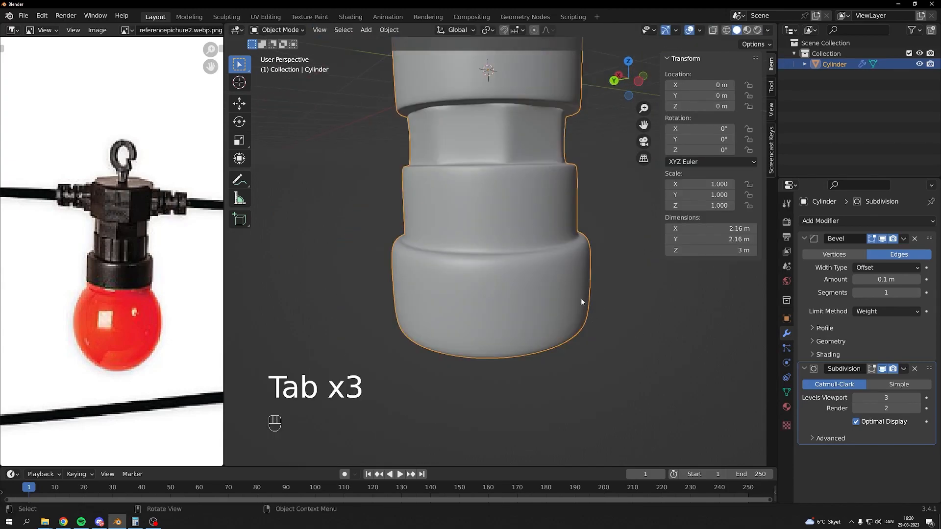
Sharpen the edge loops of the wide bottom section and inspect the rim in Object Mode
middle_drag(580, 300, 637, 240)
key(Tab)
scroll(679, 256, up, 2)
click(700, 253)
alt+shift+click(599, 277)
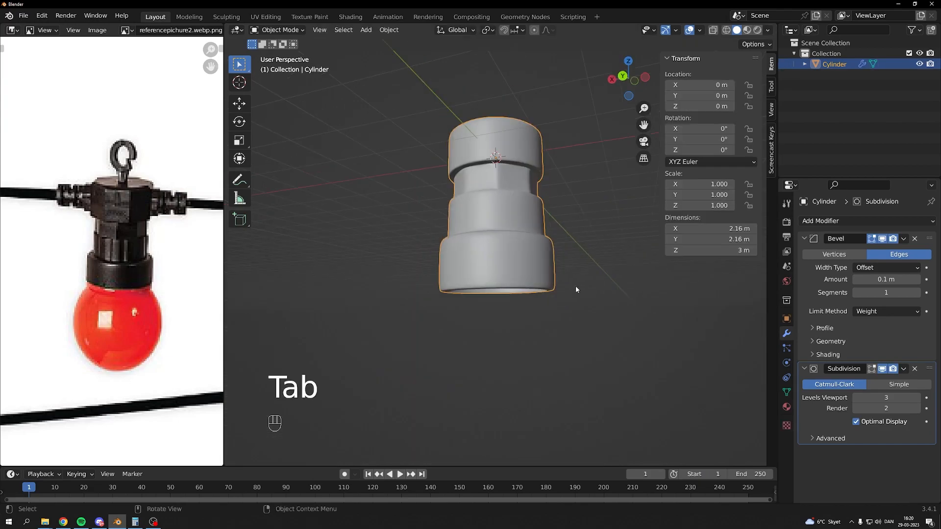
middle_drag(576, 286, 596, 260)
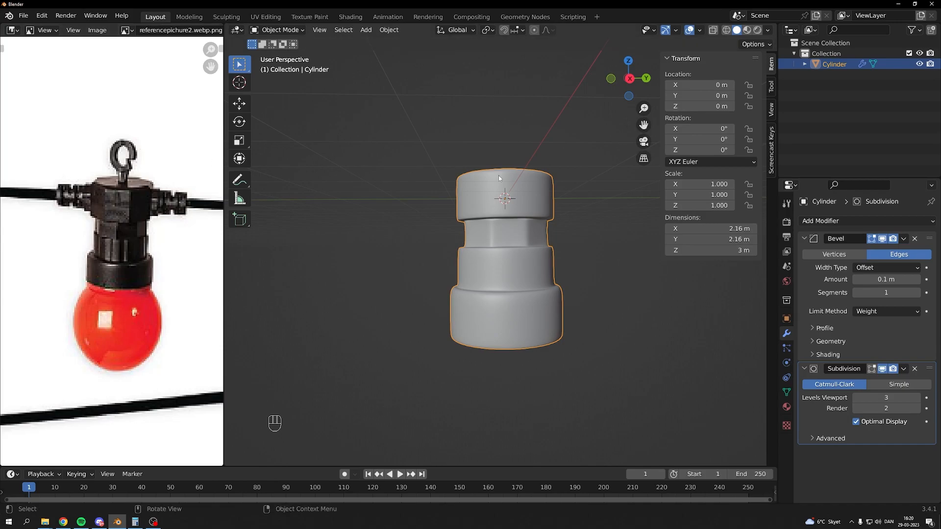
Enter Edit Mode and select the socket's top face in face selection mode
middle_drag(499, 169, 517, 215)
key(Tab)
click(335, 30)
scroll(520, 132, up, 4)
shift+middle_drag(521, 132, 565, 158)
click(539, 206)
Try to inset the top face by about 0.70 m and extrude it upward as a stem, and undo both operations
key(i)
click(564, 183)
scroll(565, 158, up, 2)
key(e)
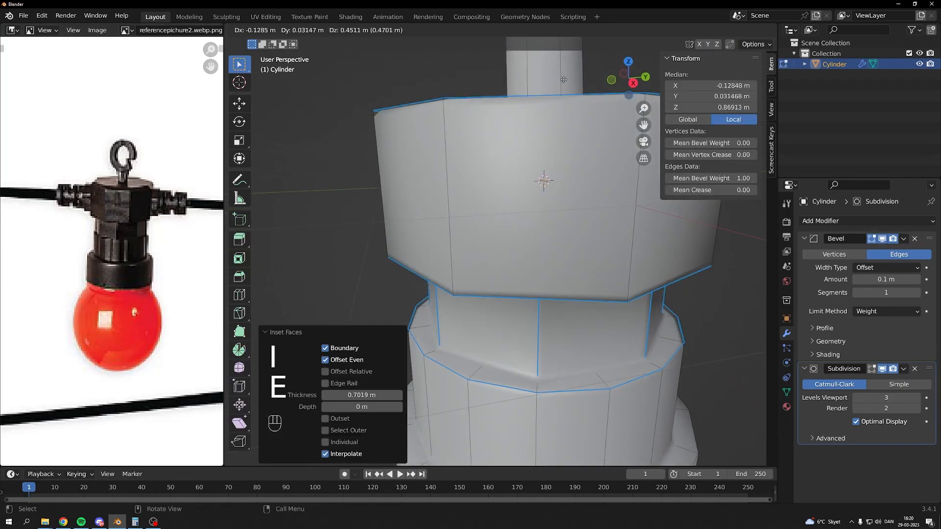
click(563, 73)
scroll(563, 74, down, 4)
key(ctrl+z)
key(ctrl+z)
Inset the top face by about 0.76 m and extrude the small centre face about 0.57 m straight up as a stem
key(i)
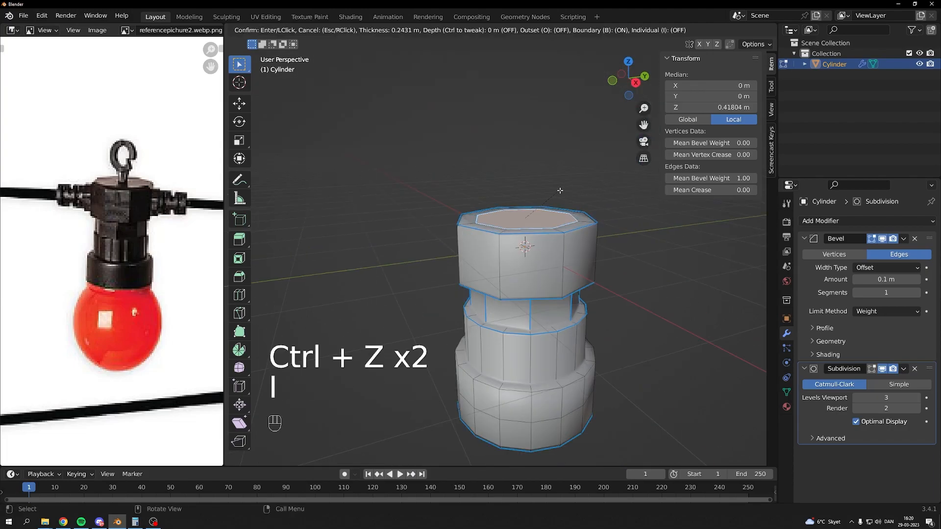
click(552, 183)
key(e)
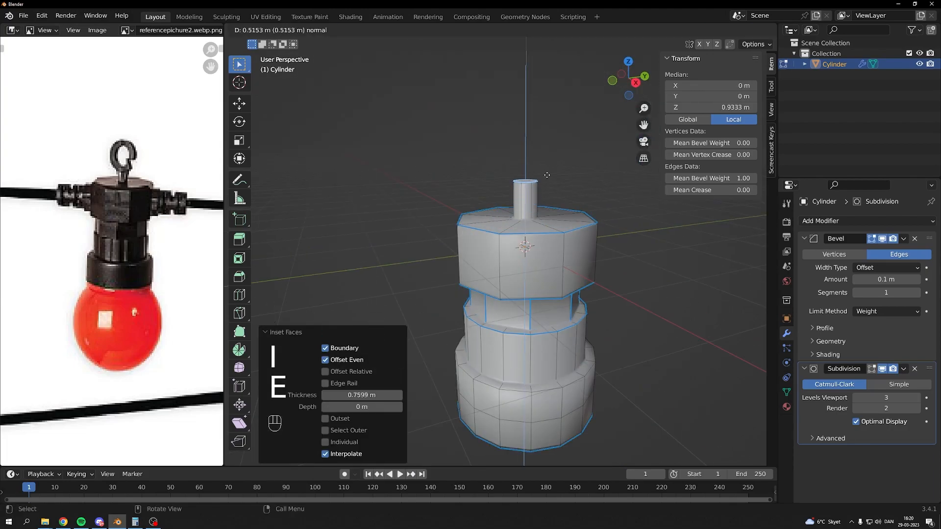
click(547, 176)
scroll(547, 177, up, 2)
key(Tab)
key(Tab)
Snap the 3D cursor to the stem's selected end face and add a torus there, rotated 90° about the Y axis
key(shift+s)
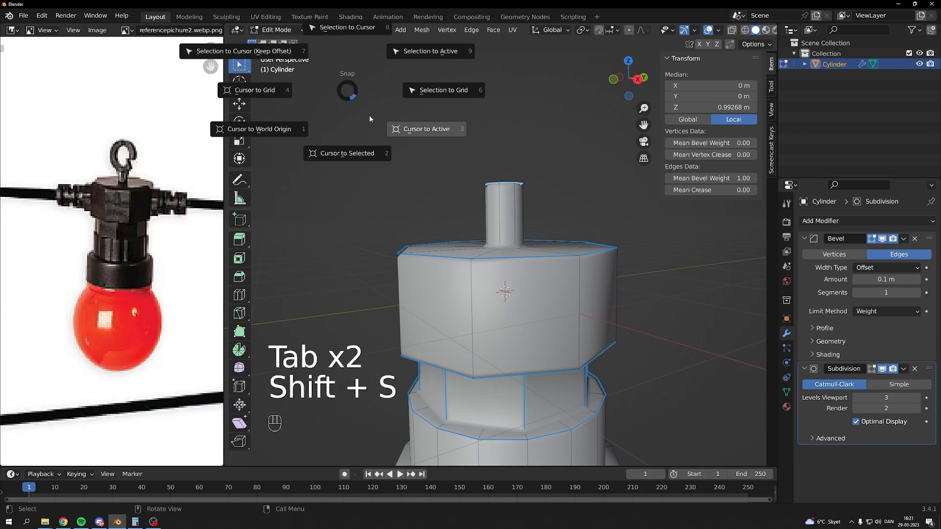
click(358, 136)
click(400, 29)
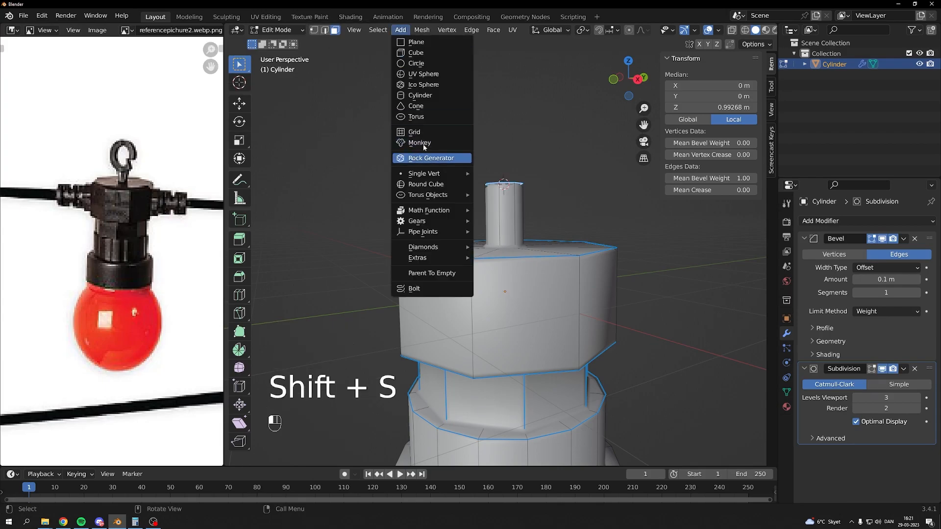
click(416, 117)
text(ry)
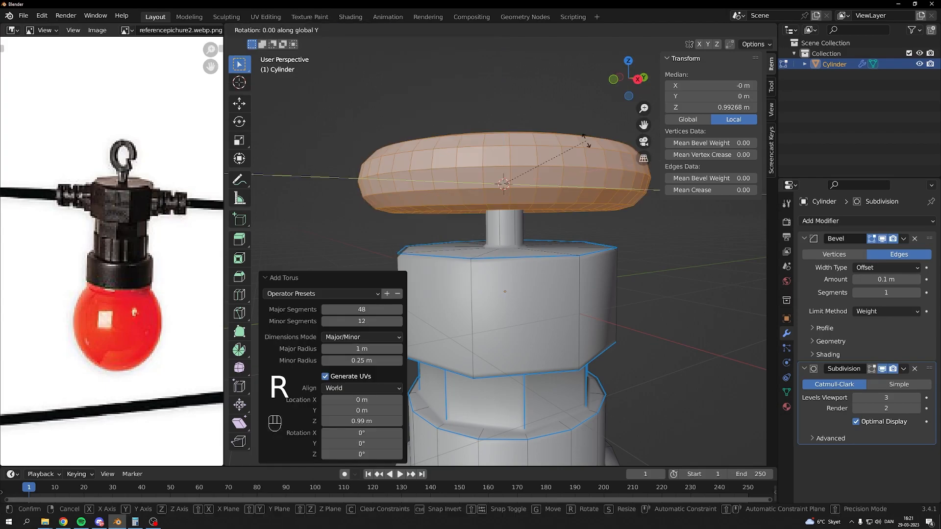
text(90)
key(Return)
Scale the torus by 0.340 and again by 1.148, and raise it about 0.16 m along Z above the stem
key(s)
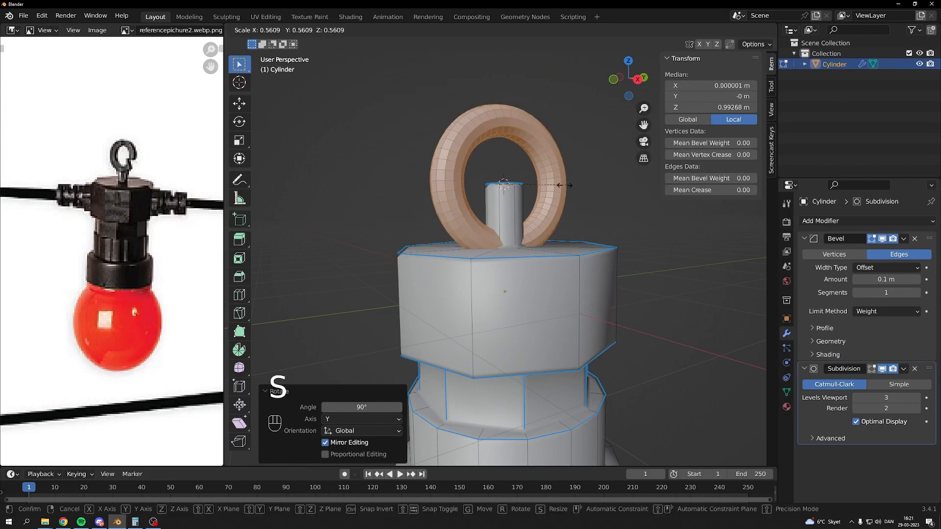
click(541, 193)
click(637, 79)
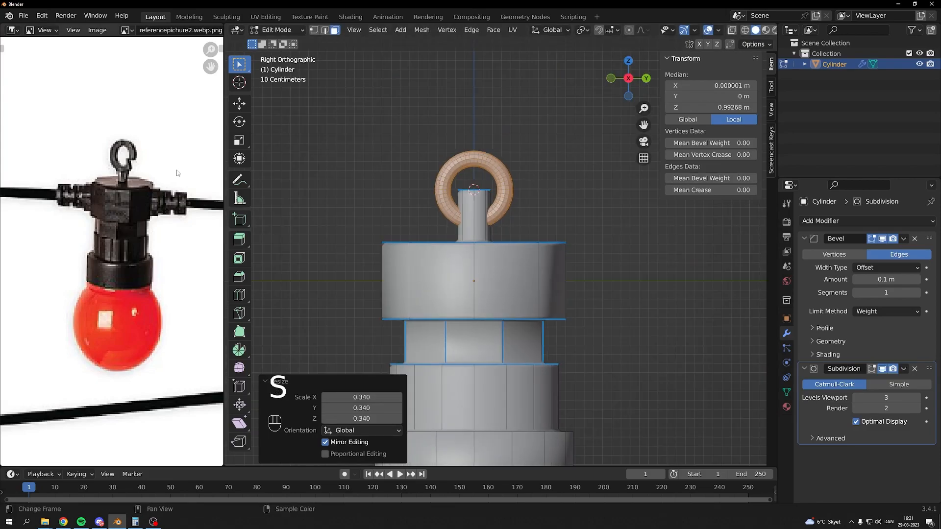
key(s)
click(630, 154)
key(g)
middle_click(629, 143)
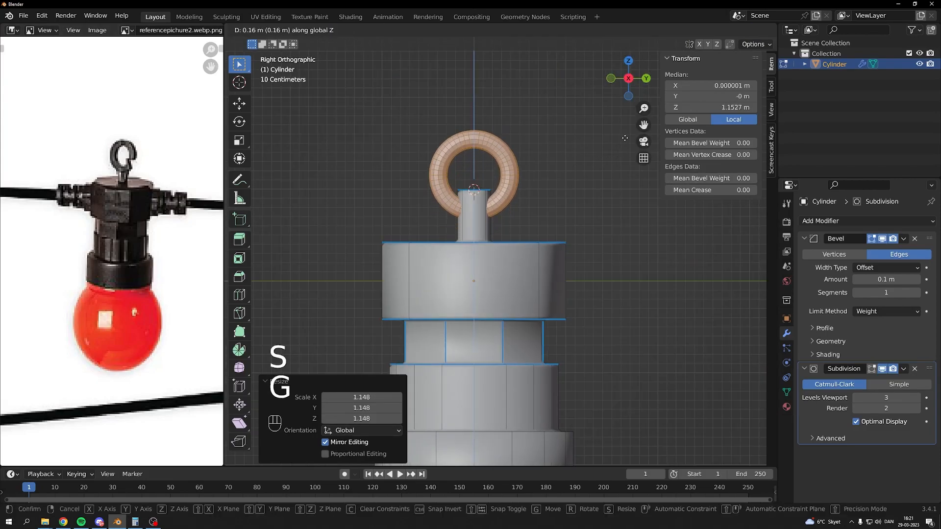
click(627, 139)
Thin the stem to about half its width in X and Y, and lower it about 0.10 m along Z
middle_drag(493, 183, 507, 192)
click(619, 186)
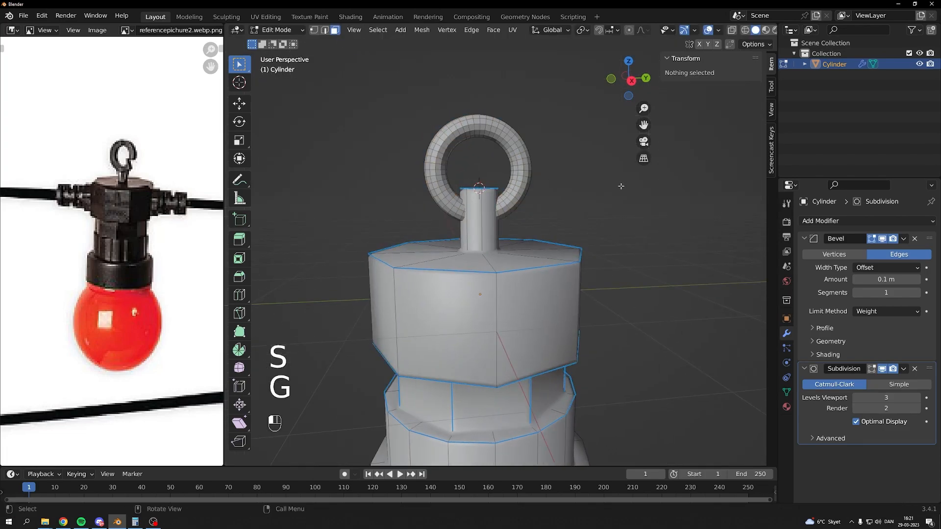
alt+shift+click(484, 217)
key(s)
key(shift+z)
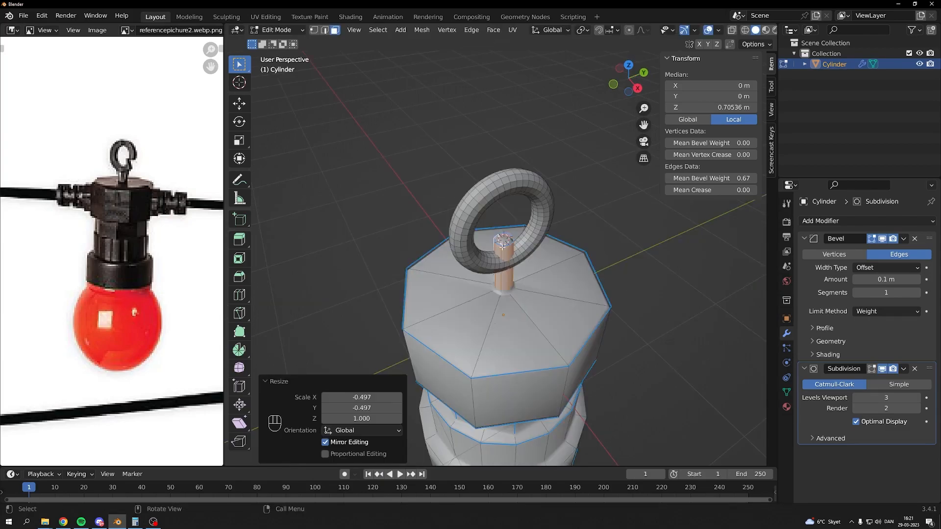
click(504, 240)
scroll(519, 240, up, 4)
middle_drag(544, 245, 538, 221)
key(g)
key(z)
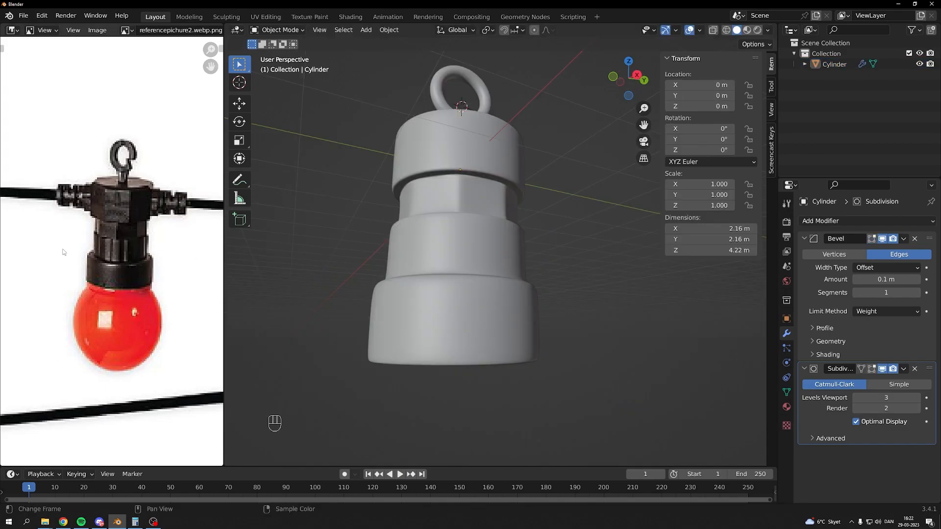
Add a UV sphere with 16 segments and 8 rings to the socket mesh in Edit Mode
click(366, 30)
click(486, 173)
key(Tab)
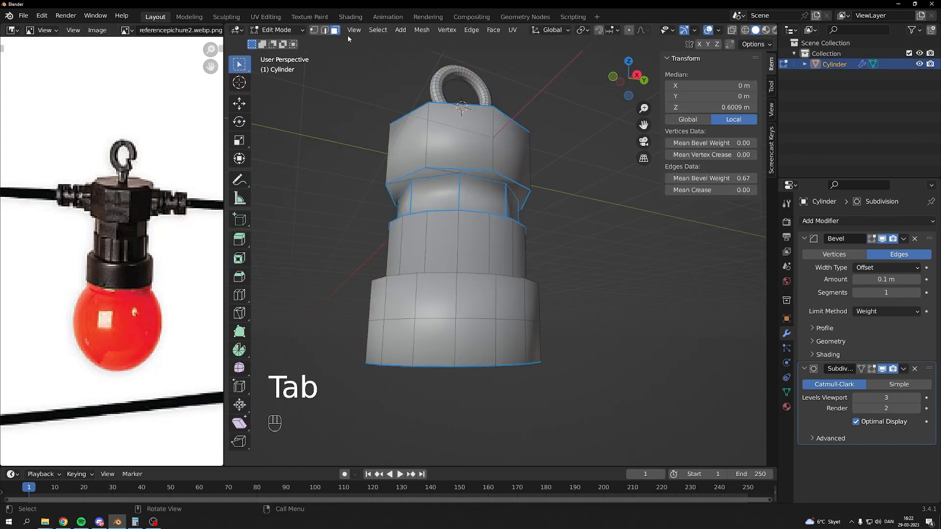
click(401, 30)
click(422, 74)
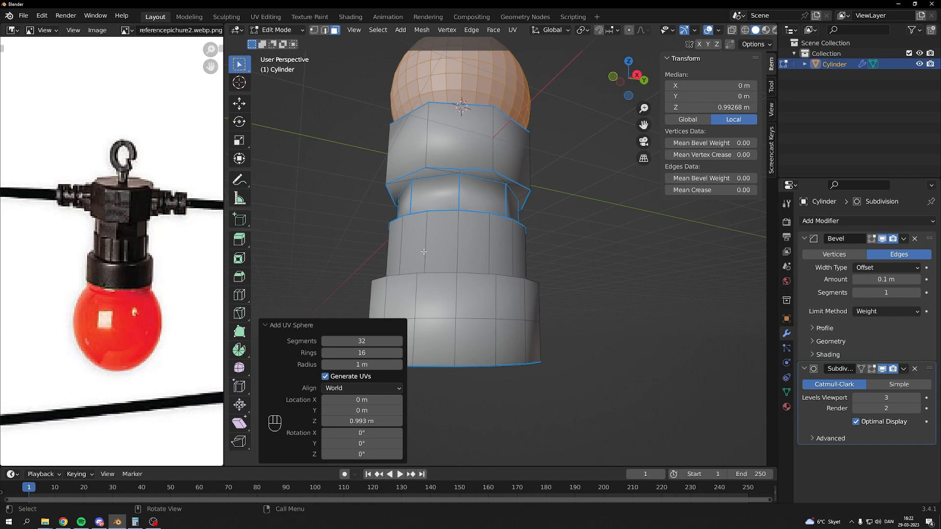
click(386, 336)
key(Return)
click(387, 356)
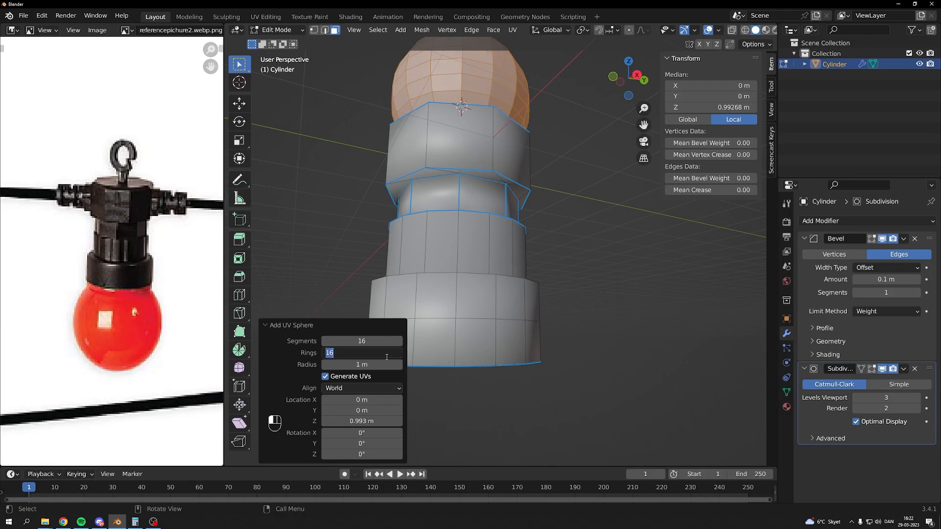
text(/8)
key(Return)
text(8)
key(Return)
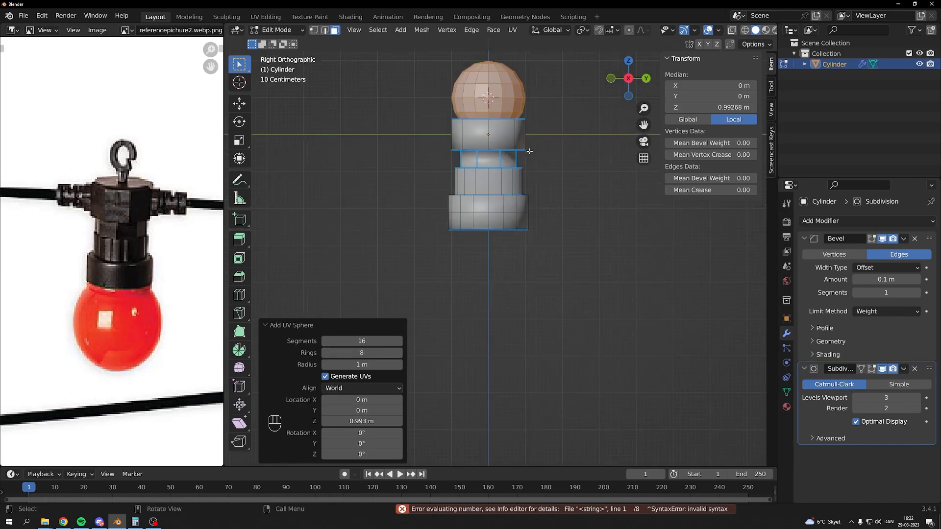
Move the sphere about 4.91 m down along Z below the socket and scale it by 1.593
key(g)
key(z)
click(539, 330)
key(s)
click(588, 336)
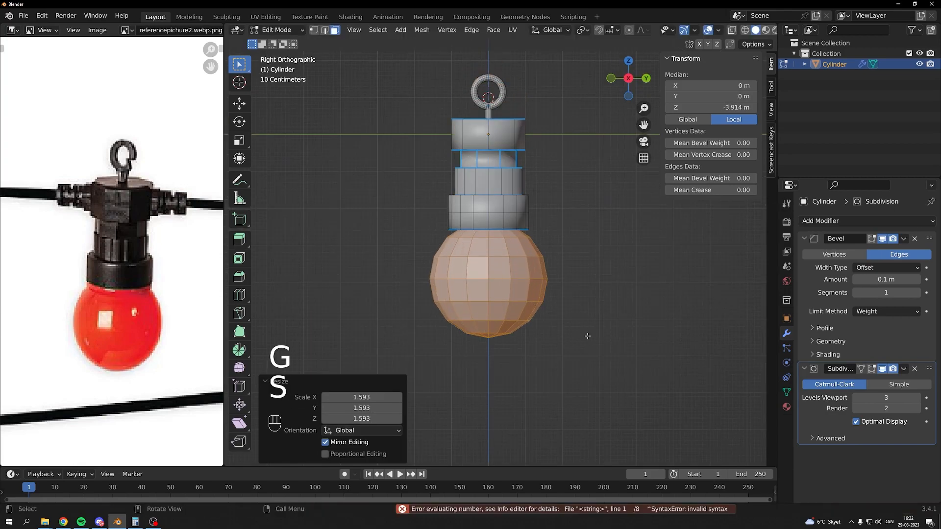
Turn on X-ray, select the cap of faces at the sphere's top and delete them
click(732, 30)
key(alt+a)
key(b)
drag(387, 236, 594, 292)
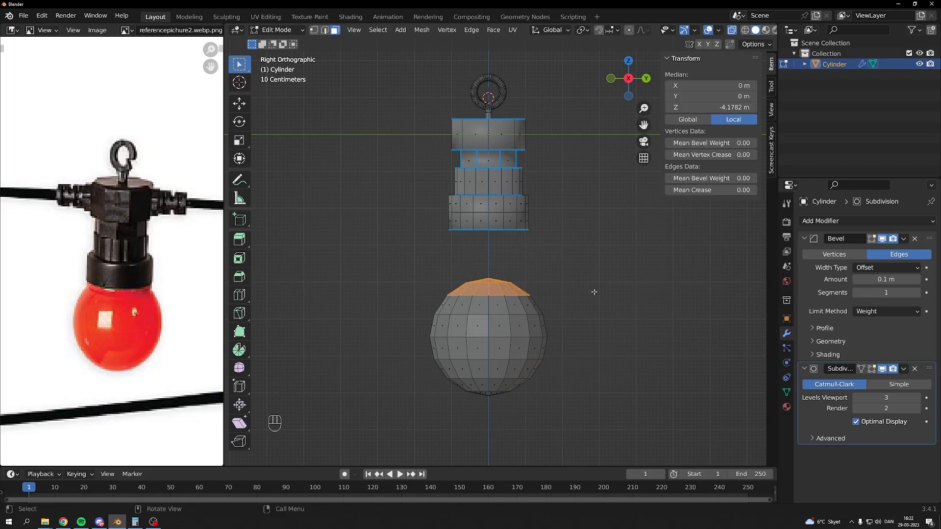
key(x)
click(595, 292)
scroll(549, 245, up, 1)
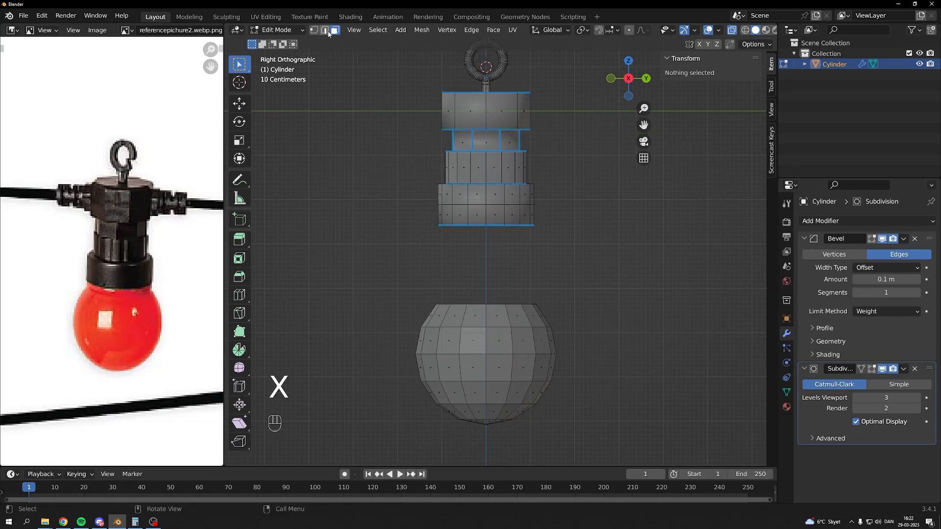
Select the edge loop of the bulb's opening together with the inner rim loop of the wide bottom section, turning X-ray off
middle_drag(476, 244, 491, 270)
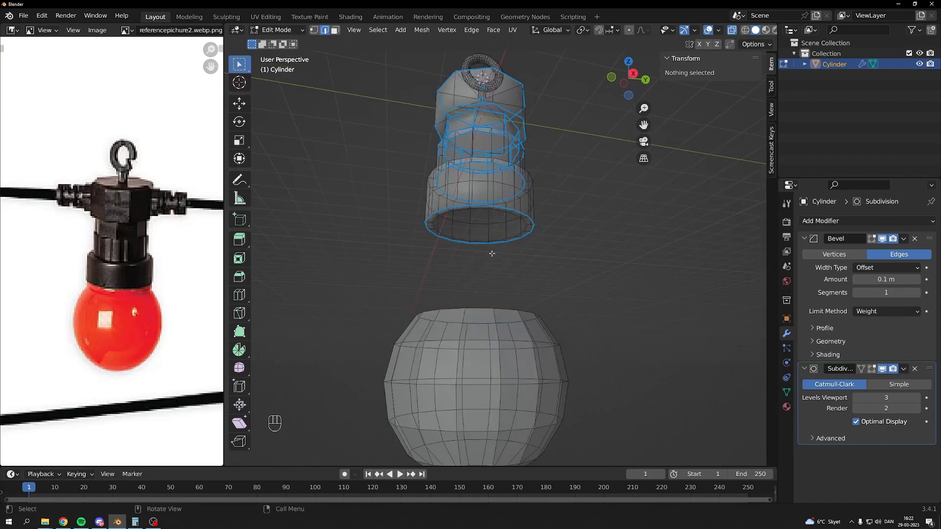
middle_drag(533, 240, 488, 334)
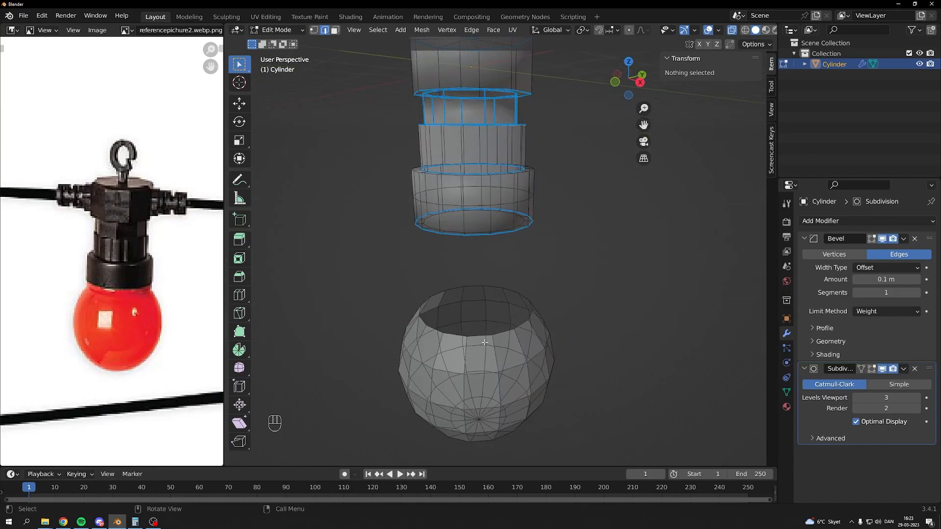
alt+shift+click(503, 330)
middle_drag(494, 278, 483, 209)
scroll(421, 204, up, 3)
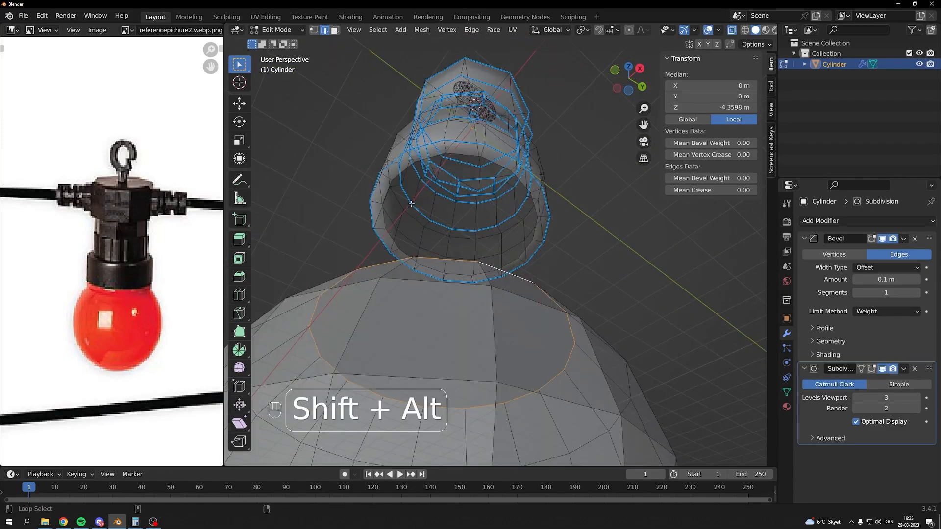
click(732, 31)
alt+shift+click(478, 155)
mouse_move(481, 175)
middle_down()
mouse_move(485, 204)
mouse_move(479, 182)
middle_up()
Join the two selected loops with Bridge Edge Loops
key(F3)
key(ctrl+z)
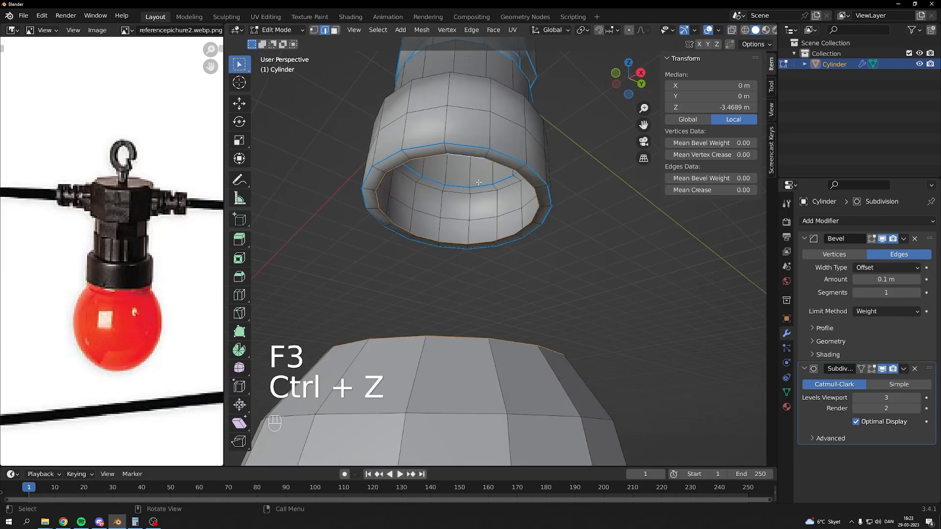
key(F3)
text(bridge)
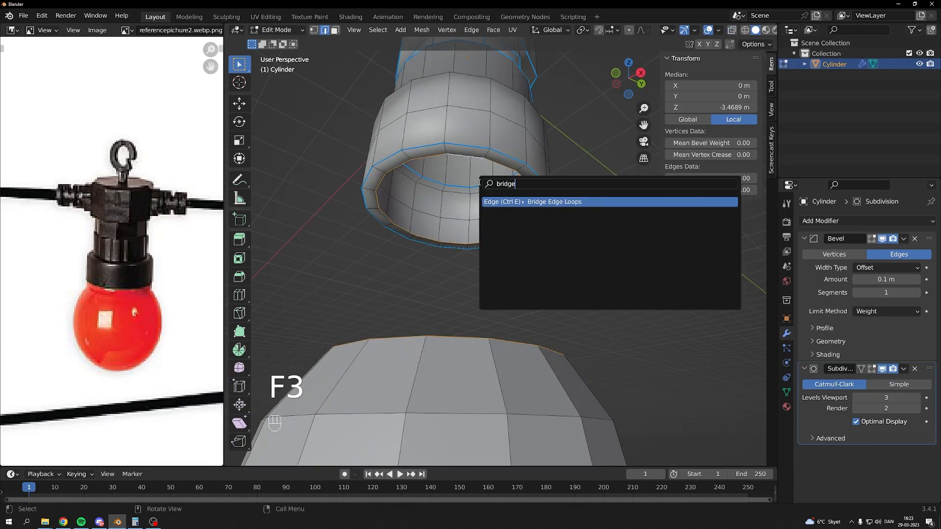
key(Return)
drag(662, 414, 426, 224)
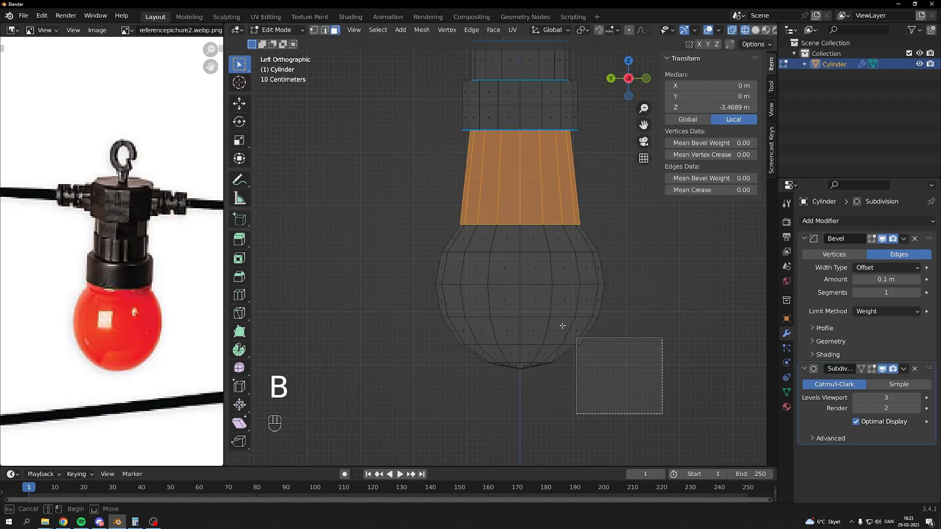
key(g)
key(z)
right_click(438, 236)
Select all faces of the bulb, move them about 1.58 m up along Z against the socket and inspect it in Object Mode
drag(632, 390, 433, 226)
key(g)
key(z)
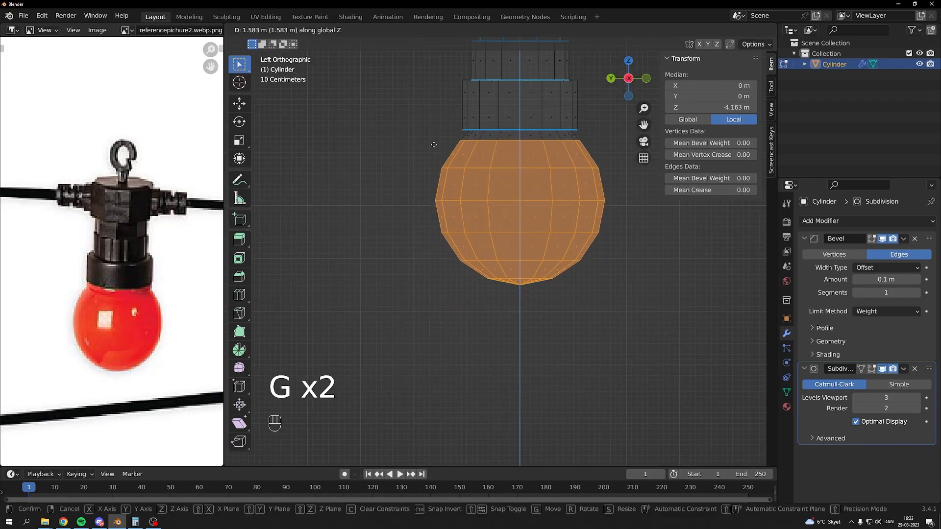
click(434, 143)
key(Tab)
middle_drag(436, 144, 454, 148)
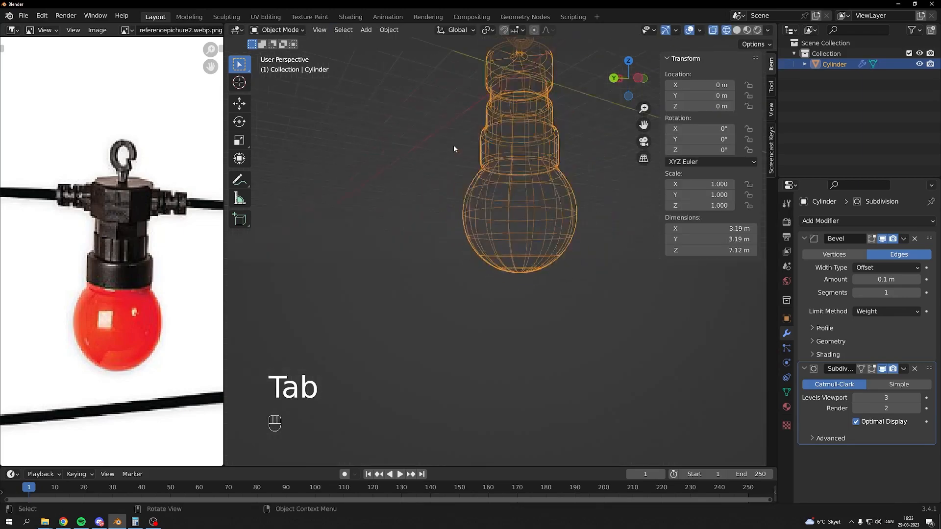
scroll(455, 147, down, 3)
Return the viewport to solid display and apply Shade Smooth to the lamp object
click(736, 30)
click(589, 193)
middle_drag(588, 192, 548, 255)
click(507, 211)
right_click(506, 208)
click(505, 208)
scroll(508, 207, up, 4)
mouse_move(511, 204)
middle_down()
mouse_move(540, 189)
mouse_move(511, 192)
middle_up()
scroll(511, 192, down, 3)
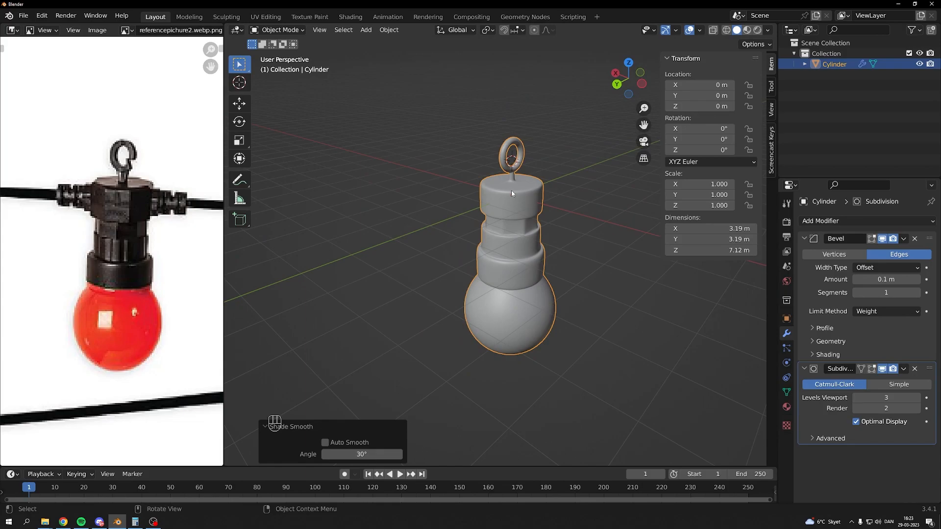
scroll(434, 184, up, 4)
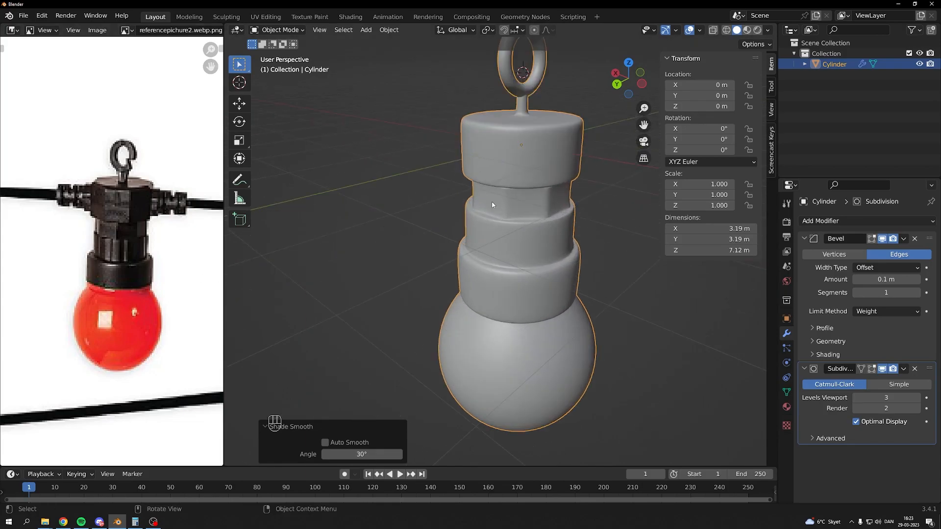
Rotate the whole lamp object about 22° around the global Z axis
key(Tab)
middle_drag(484, 136, 525, 129)
key(Tab)
text(rz)
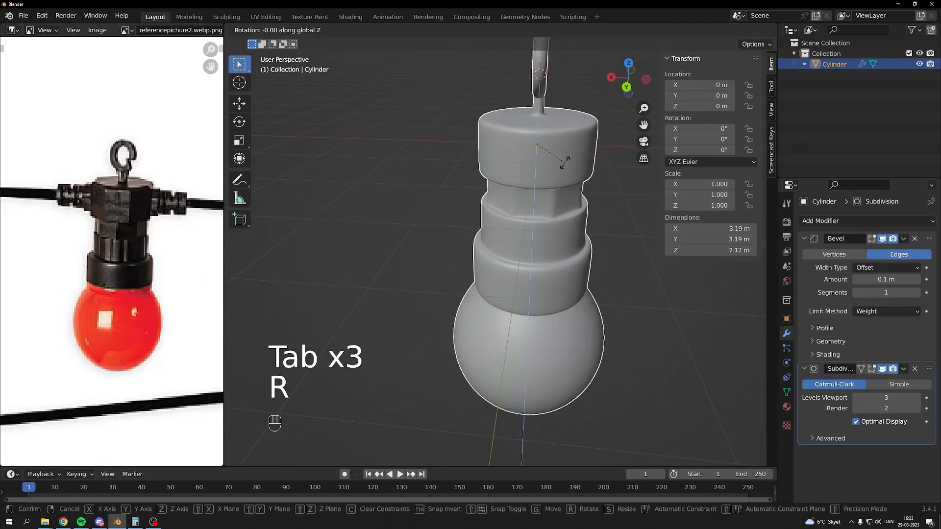
text(22)
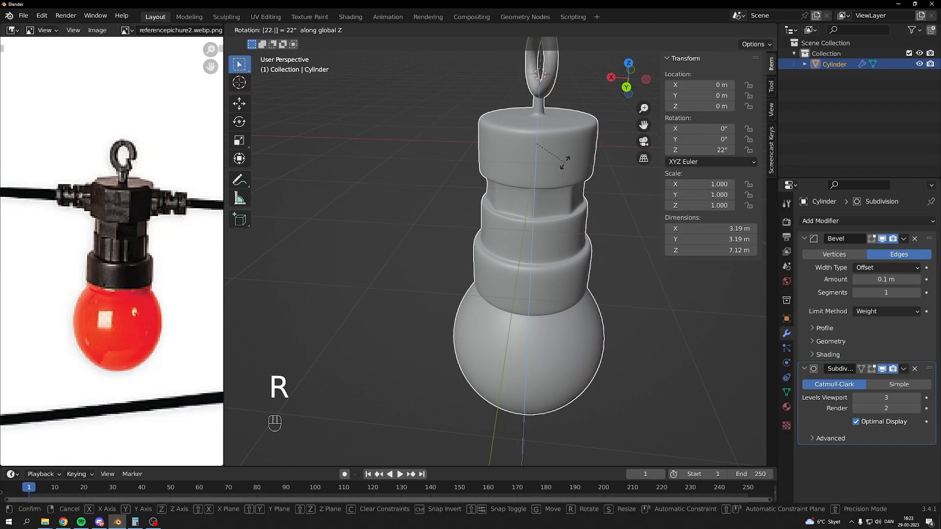
key(Return)
Select the vertical edges around the top socket section in edge selection mode
key(Tab)
middle_drag(526, 157, 447, 158)
key(Tab)
key(Tab)
click(325, 30)
click(483, 185)
shift+click(555, 167)
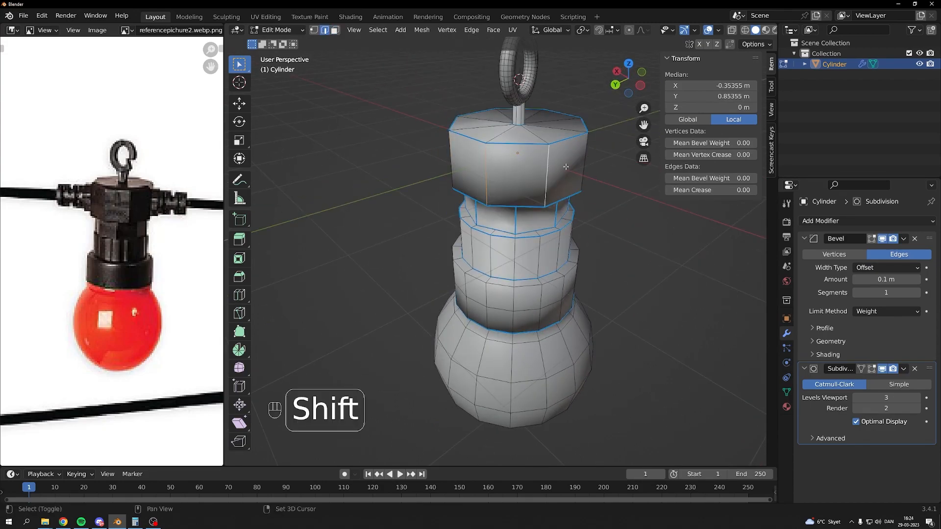
shift+click(590, 153)
middle_drag(590, 153, 372, 156)
shift+click(460, 158)
shift+click(513, 155)
Set the mean bevel weight of the selected vertical edges to 1.00 and check the smoothed shape in Object Mode
drag(696, 179, 745, 178)
key(Tab)
middle_drag(508, 171, 528, 184)
key(Tab)
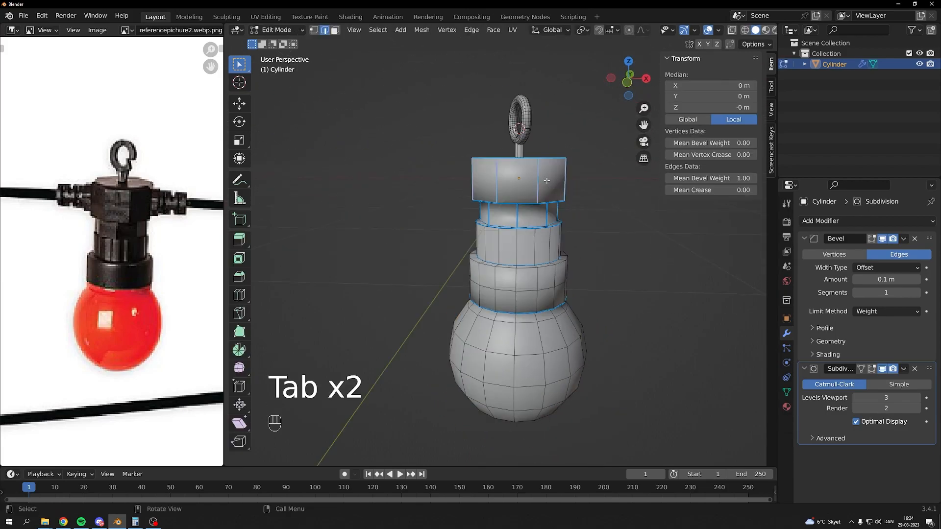
Select the two opposite front and back faces of the top section and inset them by about 0.15 m
click(335, 31)
click(518, 167)
scroll(610, 178, up, 2)
middle_drag(610, 178, 392, 185)
click(522, 206)
middle_drag(522, 207, 573, 189)
key(i)
click(566, 180)
Scale the two inset faces of the top section by about 1.24 along Z and about 1.26 along X
click(627, 88)
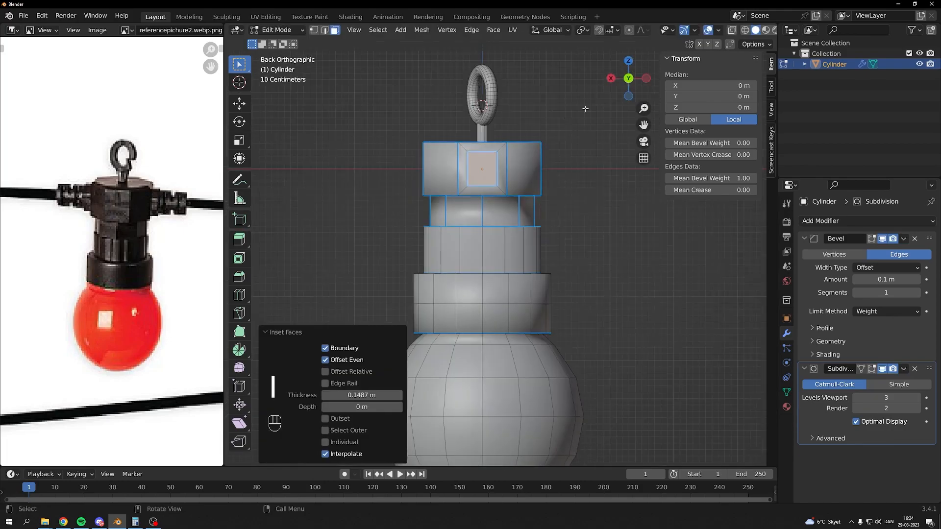
scroll(527, 163, up, 3)
shift+middle_drag(527, 164, 554, 247)
key(s)
key(z)
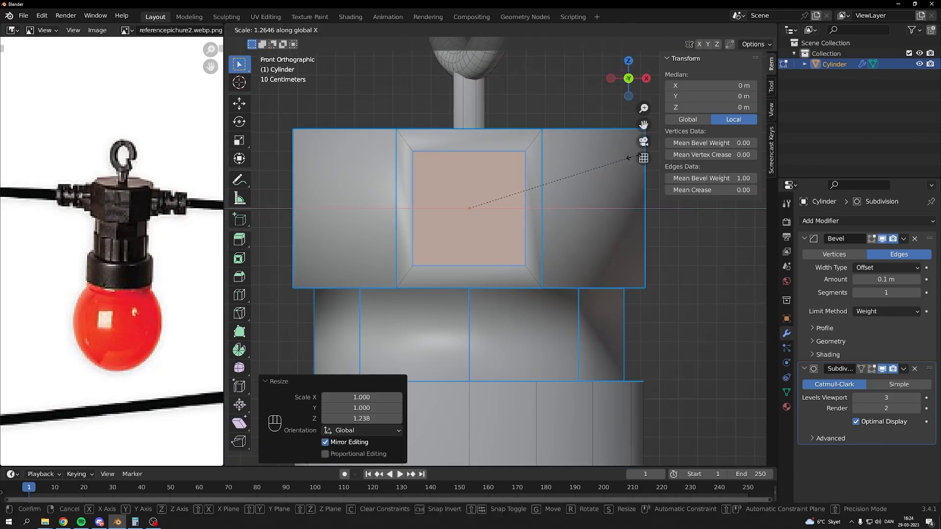
click(632, 157)
Extrude the inset faces and scale them outward along Y by about 1.7 into connector stubs, ending in Object Mode
middle_drag(632, 173, 511, 229)
key(e)
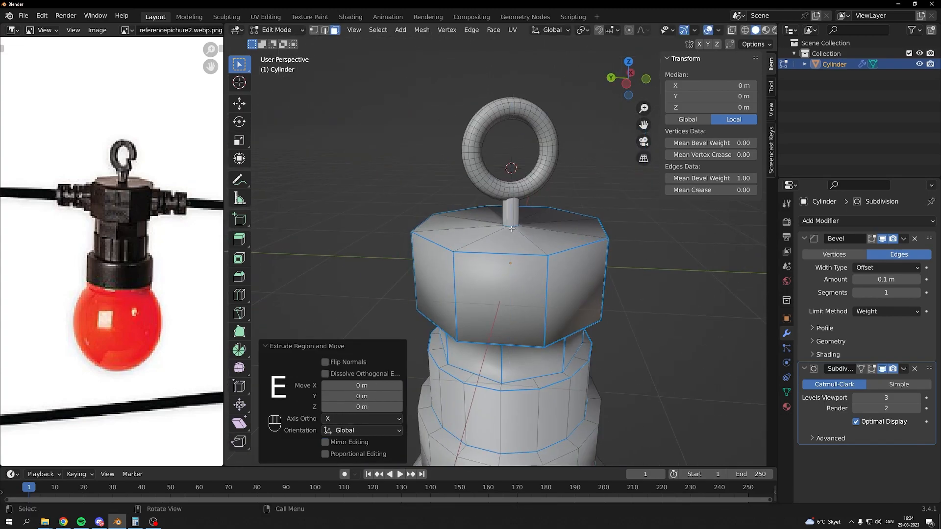
key(s)
click(568, 236)
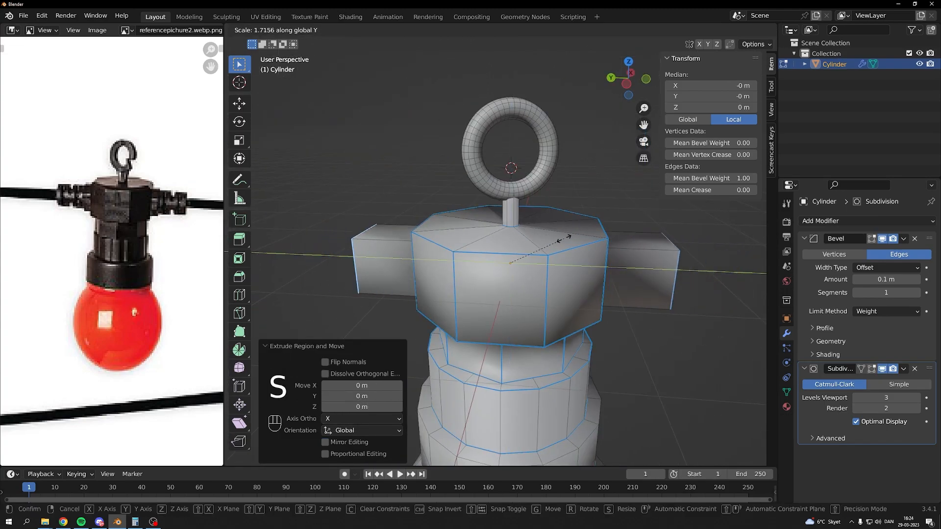
key(Tab)
scroll(524, 284, down, 6)
click(524, 284)
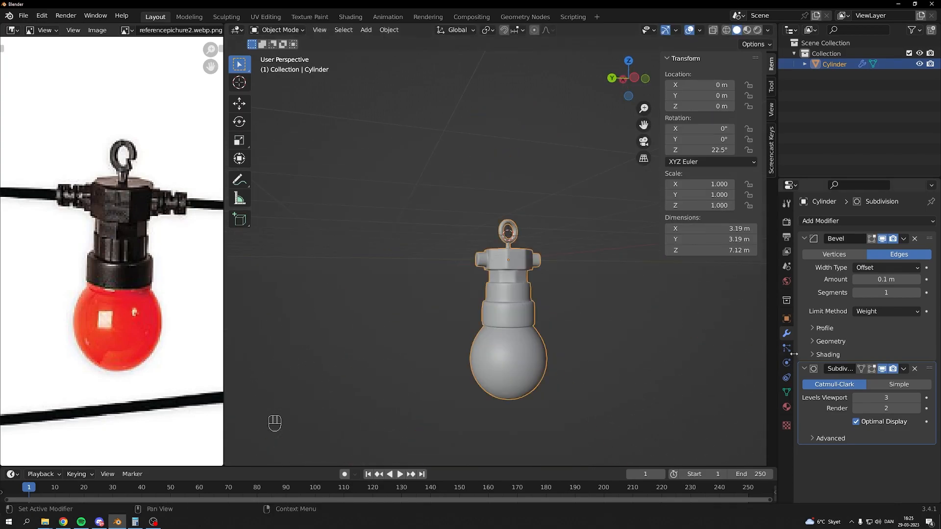
Switch to the Geometry Nodes workspace and move the lamp object into a new collection named Bulb
click(786, 407)
click(383, 67)
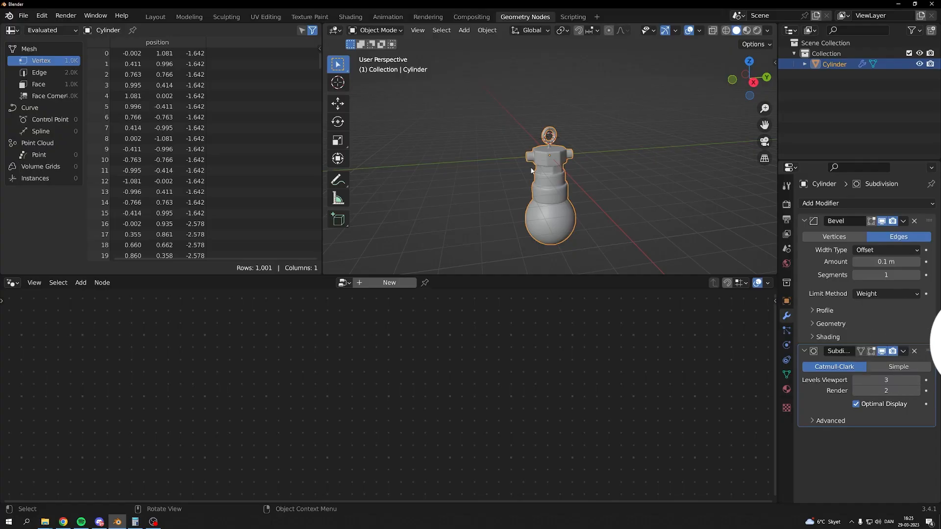
key(m)
key(n)
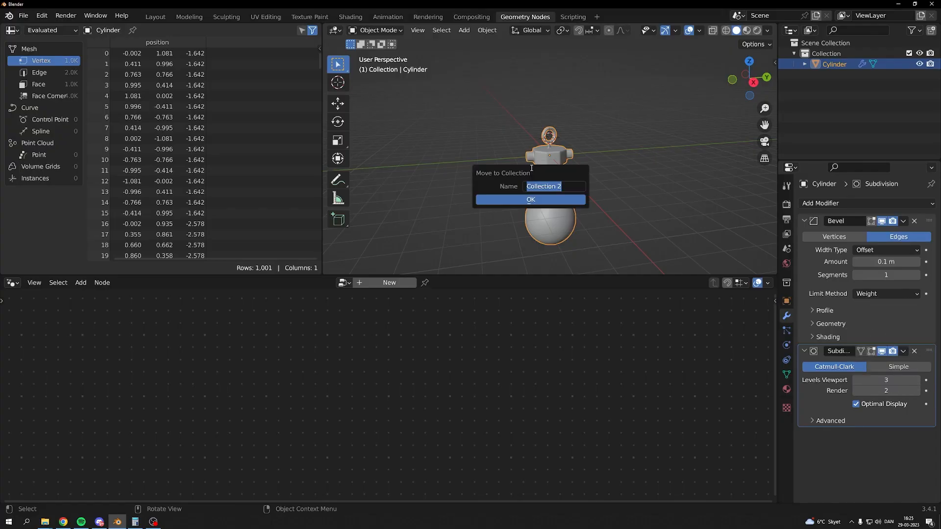
text(Bulb)
key(Return)
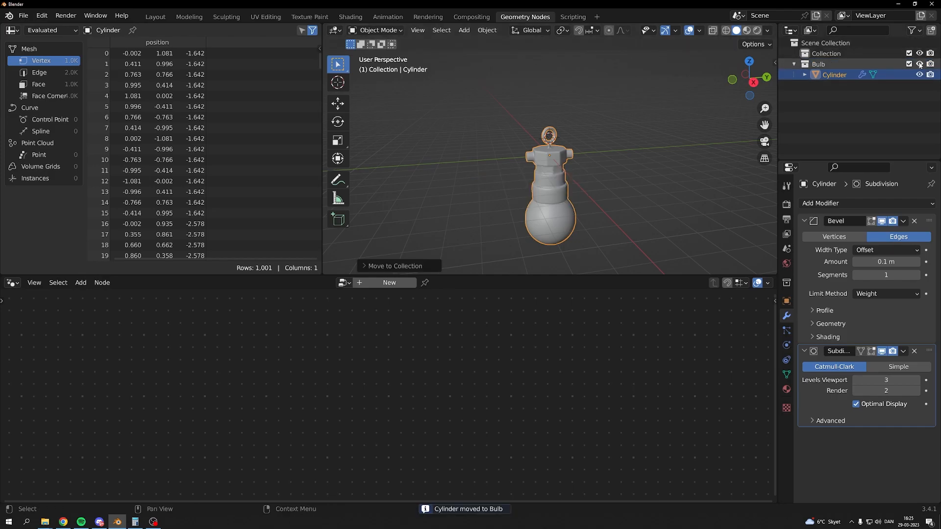
Hide the Bulb collection and add a Bezier curve to the scene
key(h)
click(463, 30)
mouse_move(498, 98)
mouse_move(490, 53)
click(566, 53)
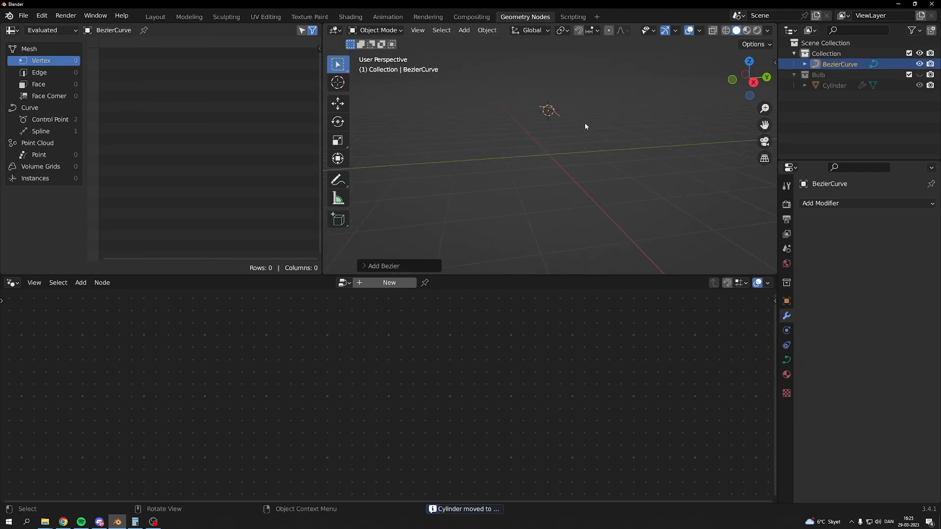
Create a new geometry node tree on the Bezier curve and spread the Group Input and Group Output nodes apart
middle_drag(638, 127, 527, 252)
click(373, 282)
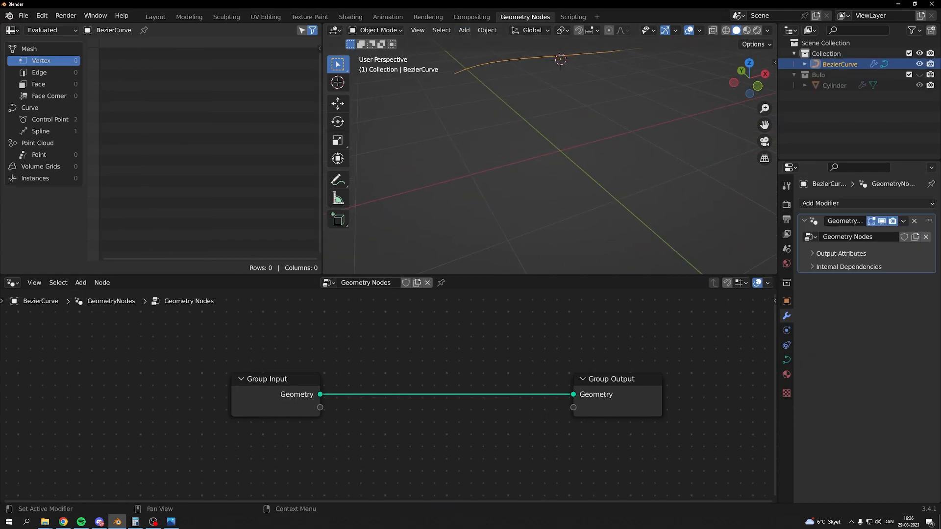
middle_drag(533, 74, 555, 155)
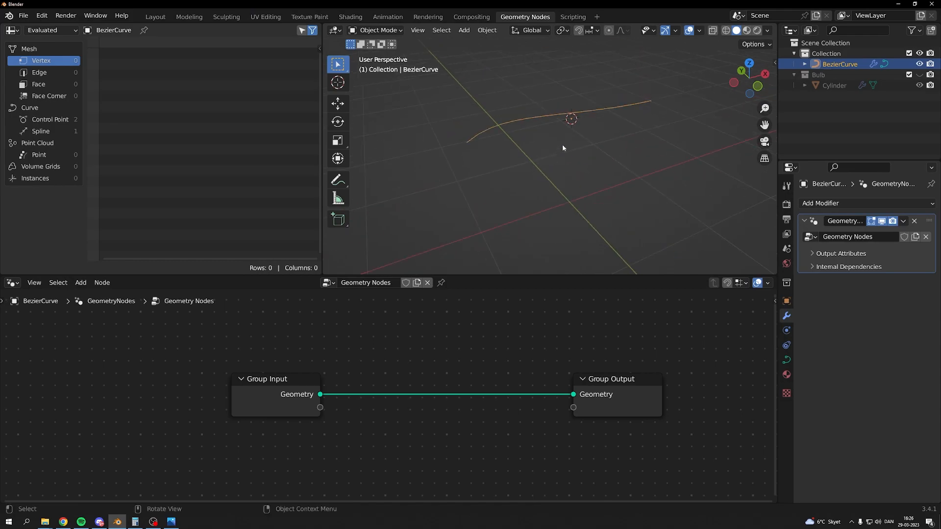
drag(306, 378, 159, 370)
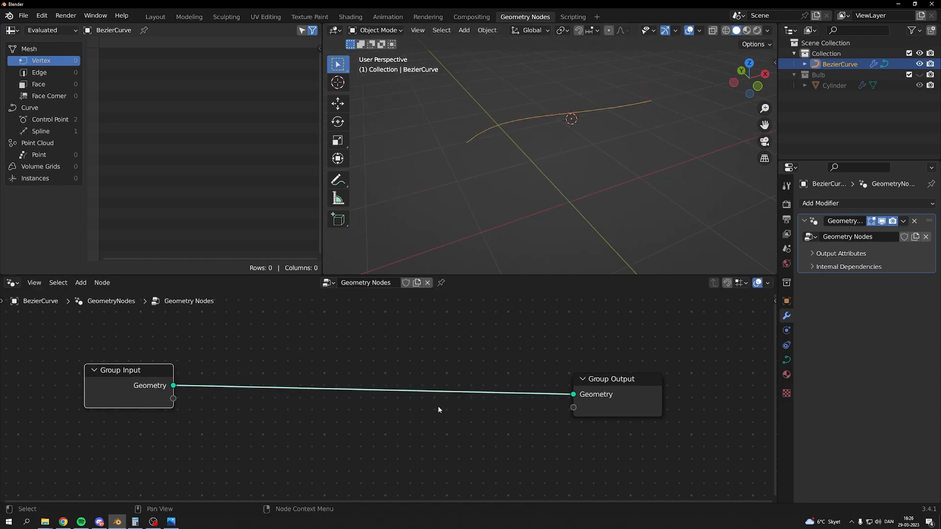
drag(619, 391, 657, 389)
Add Curve Circle and Curve to Mesh nodes, using the circle as the profile swept along the Bezier curve
middle_drag(568, 141, 563, 166)
key(shift+a)
click(539, 262)
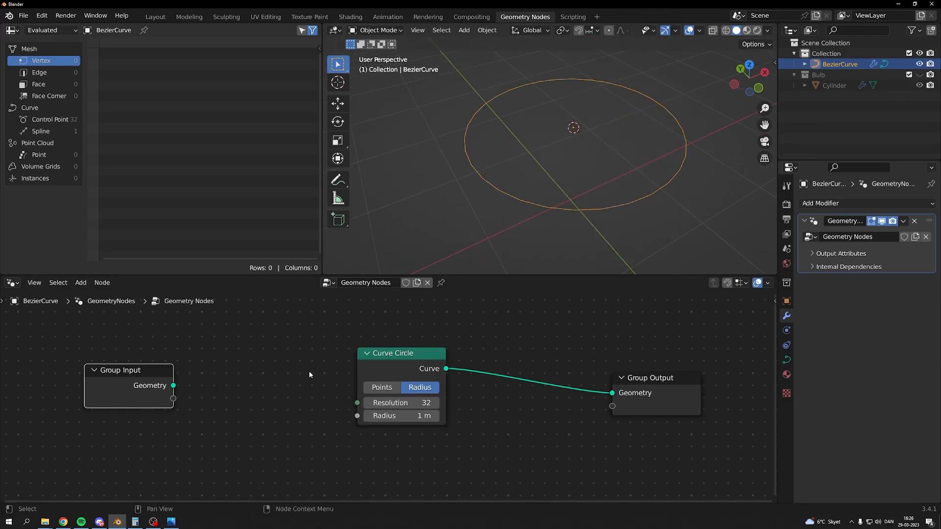
key(shift+a)
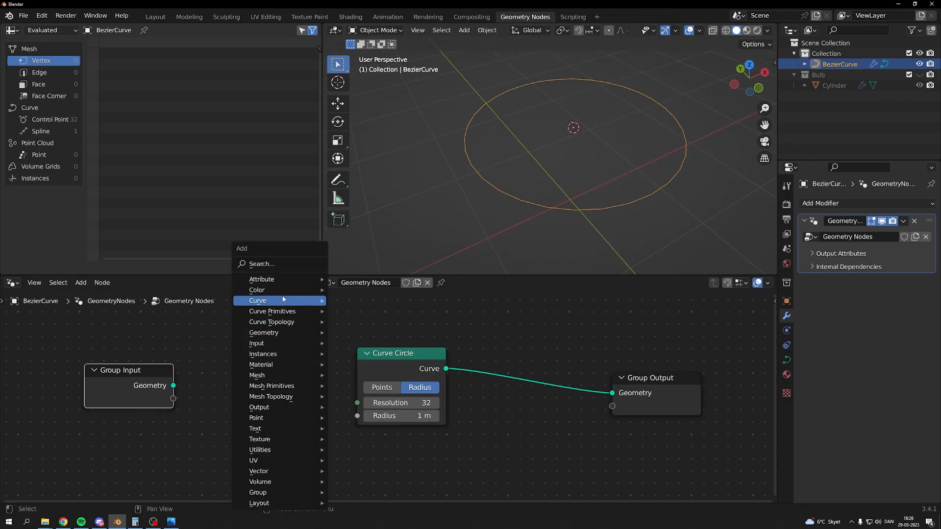
click(276, 260)
text(cur)
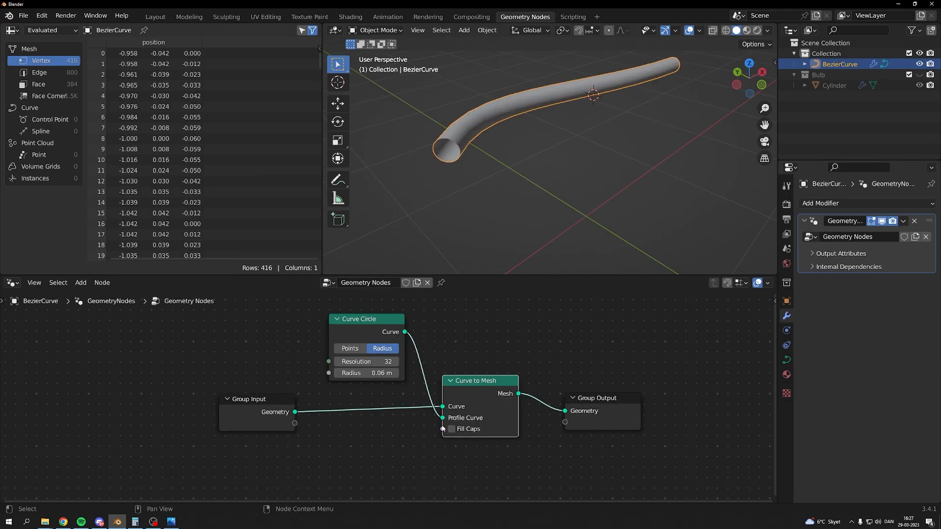
Set the Curve Circle radius to 0.07 m
mouse_move(357, 326)
mouse_down()
mouse_move(374, 312)
mouse_move(361, 335)
mouse_up()
middle_drag(527, 94, 516, 63)
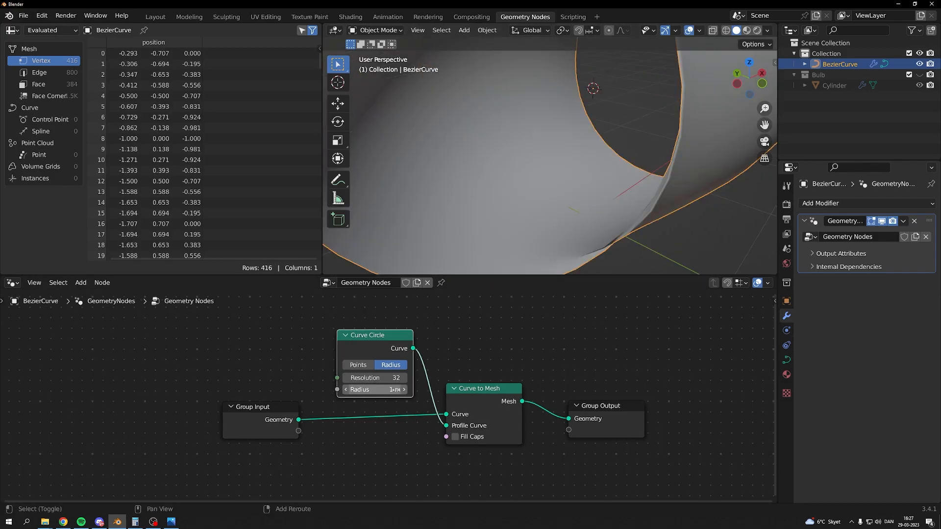
mouse_move(376, 390)
mouse_down()
mouse_move(325, 390)
mouse_move(392, 389)
mouse_up()
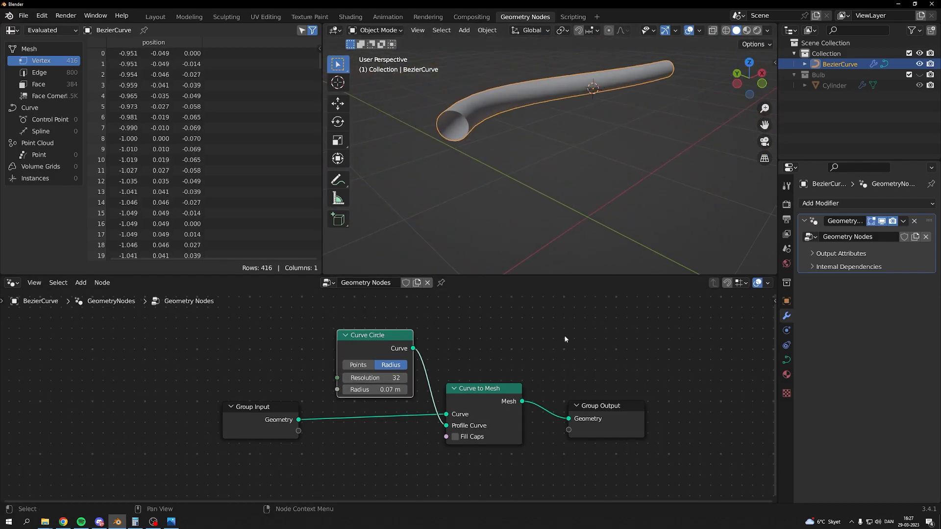
Insert a Set Material node between Curve to Mesh and Group Output
key(shift+a)
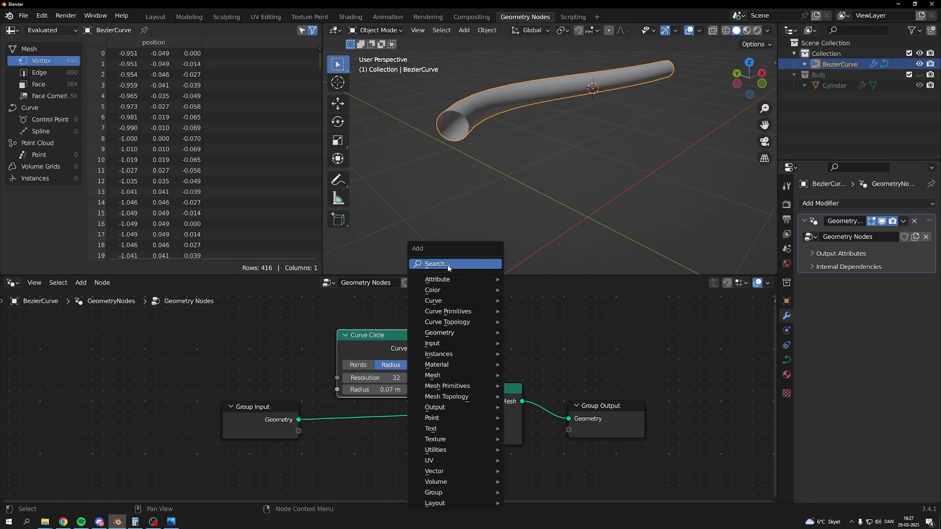
text(se)
click(483, 307)
click(572, 434)
Create a material named Wire on the curve and assign it in the Set Material node
click(787, 374)
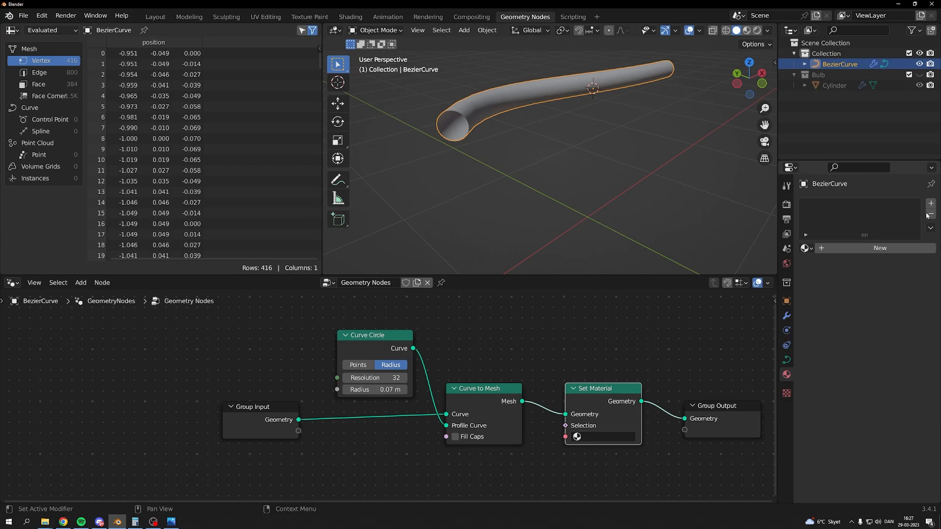
click(877, 247)
text(Wire)
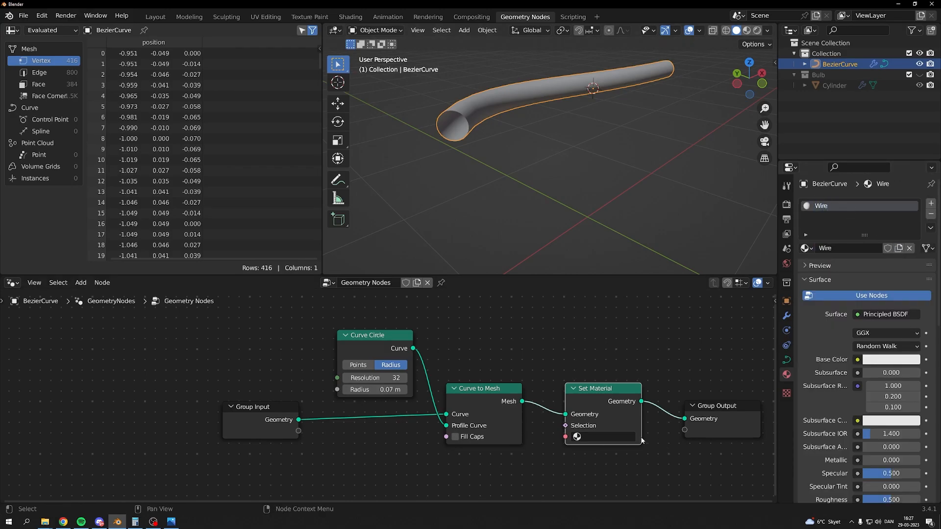
click(603, 437)
click(591, 339)
Select the wire nodes together and move them away from Group Output to make room for another branch
scroll(610, 402, down, 1)
middle_drag(610, 402, 567, 376)
drag(208, 307, 506, 400)
drag(502, 367, 392, 326)
middle_drag(474, 342, 616, 414)
drag(551, 417, 619, 402)
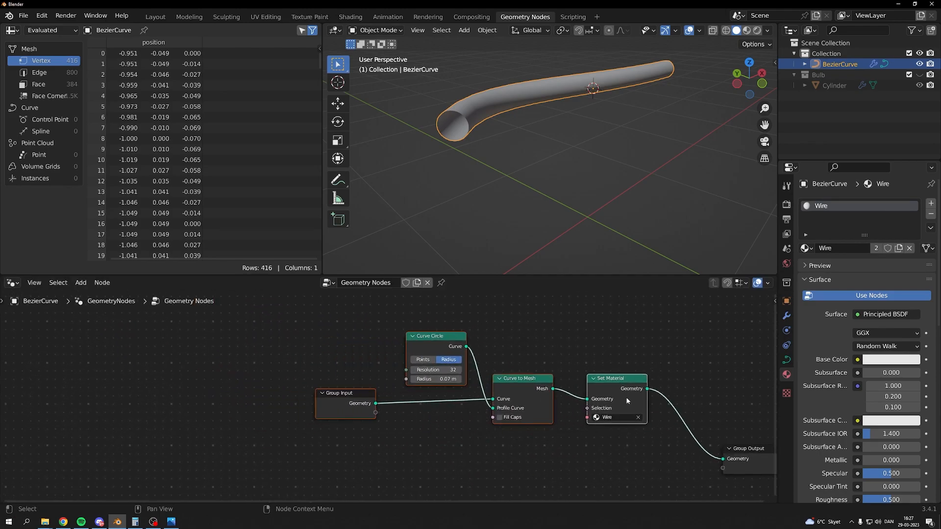
Add a Curve to Points node fed by the Group Input geometry and connect its Points to Group Output
middle_drag(457, 112, 438, 103)
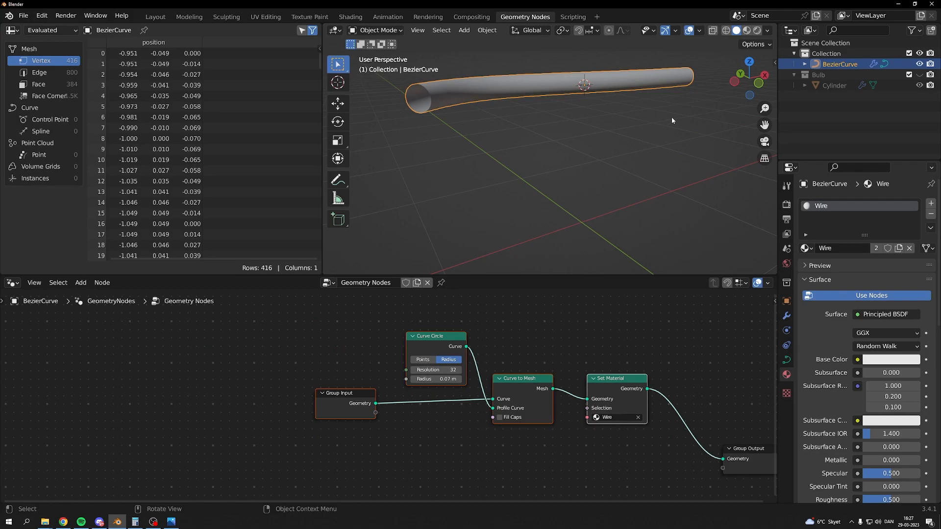
scroll(624, 378, down, 3)
middle_drag(611, 356, 591, 342)
click(591, 341)
middle_drag(464, 381, 542, 357)
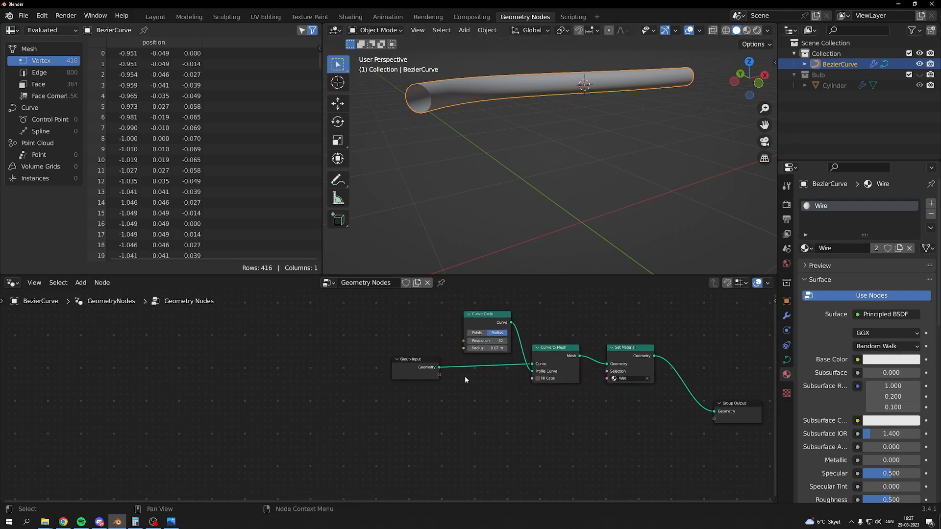
key(shift+a)
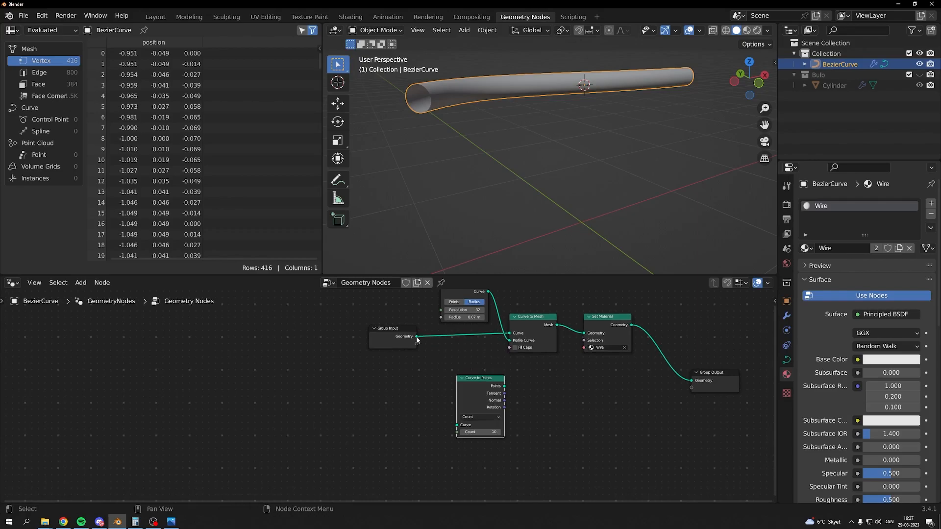
drag(416, 336, 457, 425)
middle_drag(487, 409, 436, 422)
drag(455, 400, 648, 396)
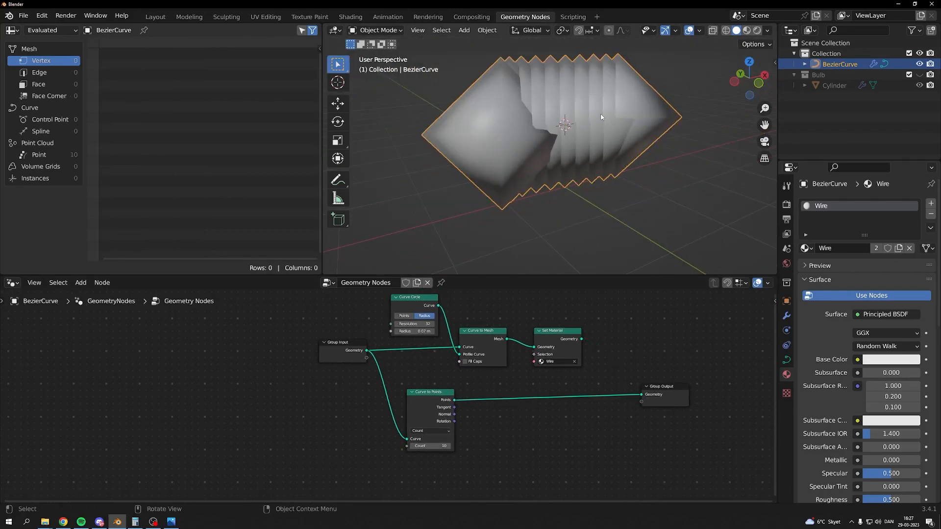
Set the Curve to Points count to 5
scroll(444, 458, up, 1)
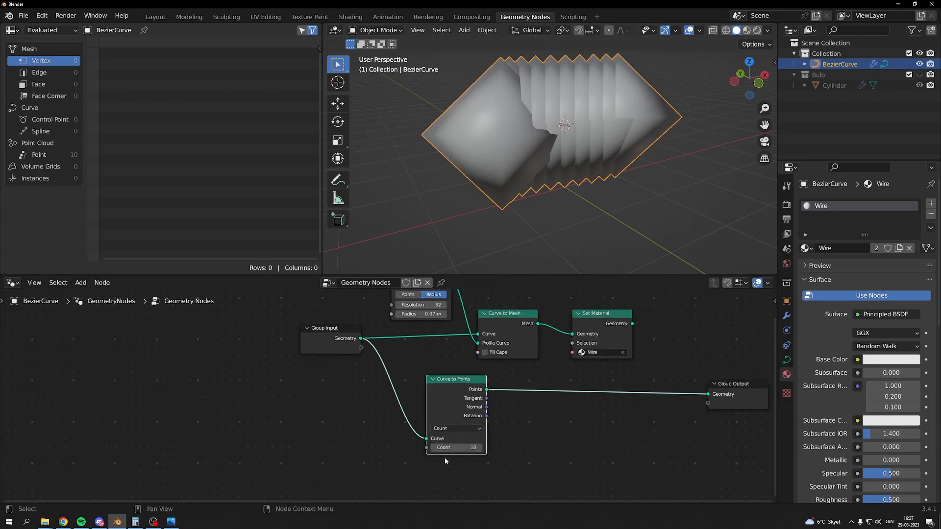
click(465, 449)
text(5)
key(Return)
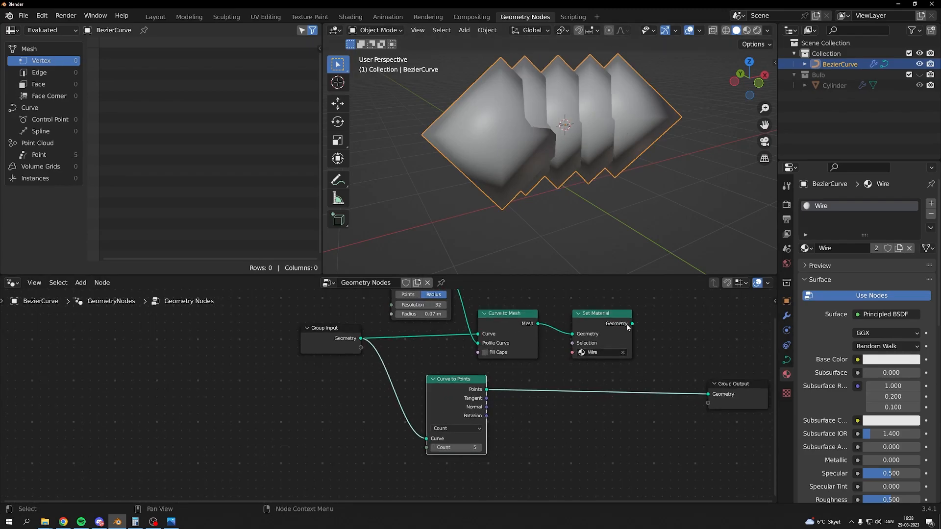
Insert an Instance on Points node between Curve to Points and Group Output
middle_drag(544, 405, 485, 400)
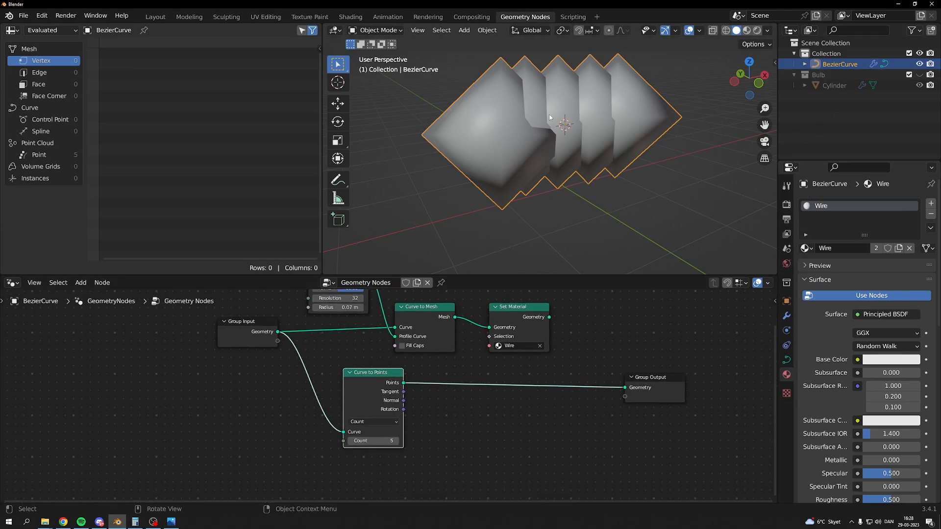
key(shift+a)
text(instance on)
key(Return)
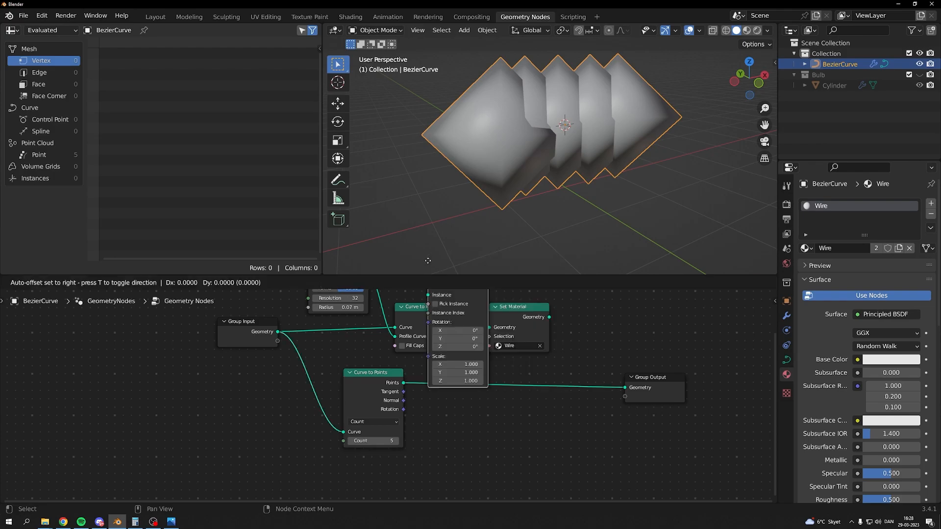
click(499, 368)
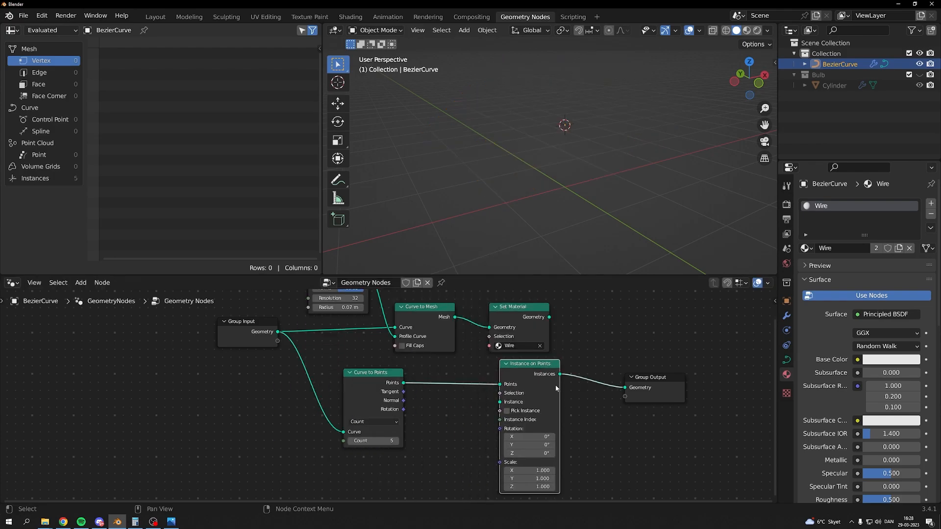
drag(546, 374, 532, 379)
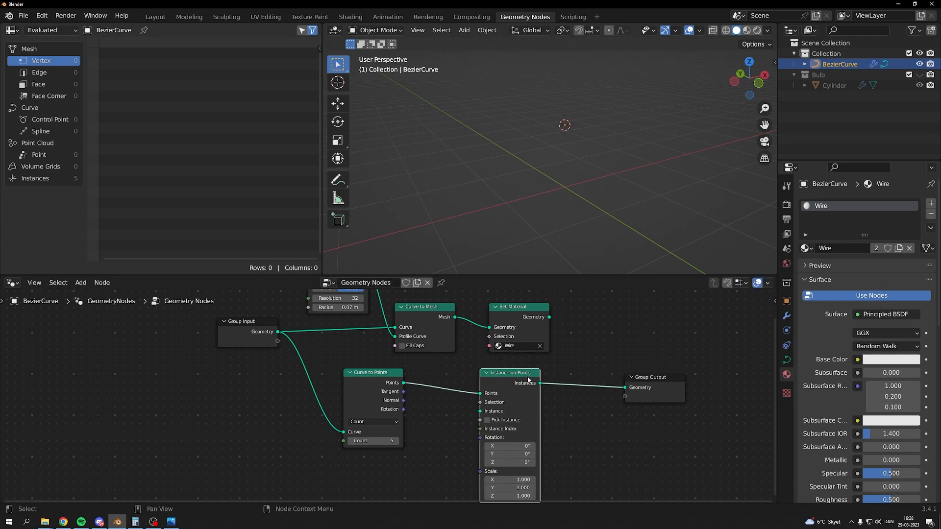
Add the Bulb collection as a Collection Info node and connect its Geometry to the Instance input of Instance on Points
click(850, 76)
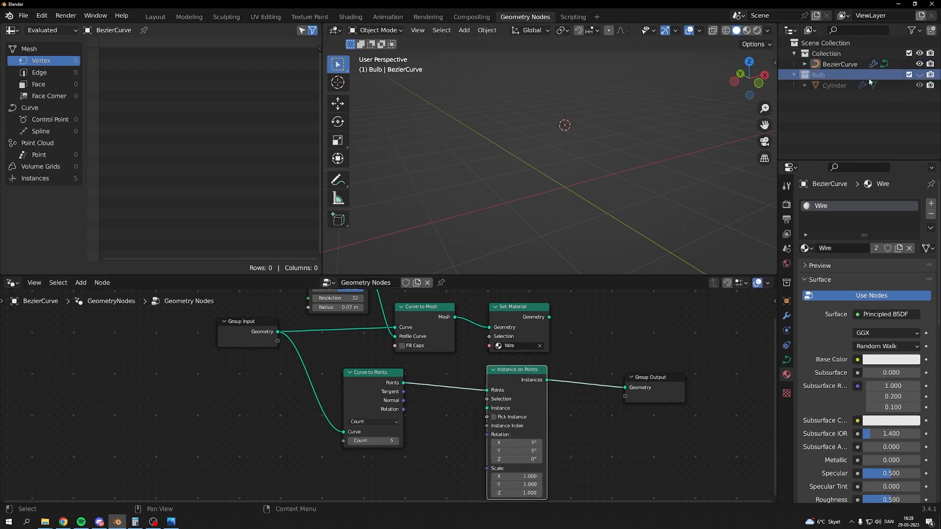
drag(848, 77, 257, 475)
middle_drag(310, 450, 318, 392)
drag(304, 430, 496, 352)
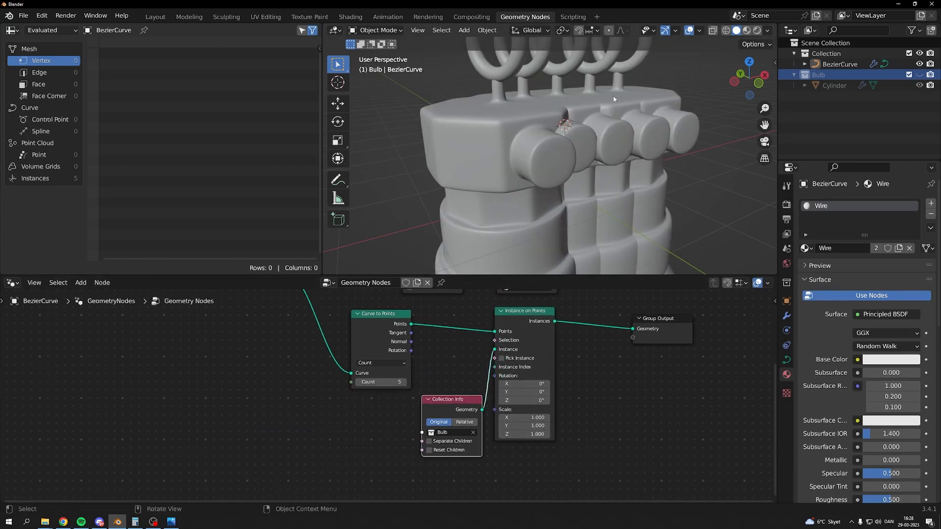
middle_drag(614, 97, 598, 113)
middle_drag(655, 190, 602, 175)
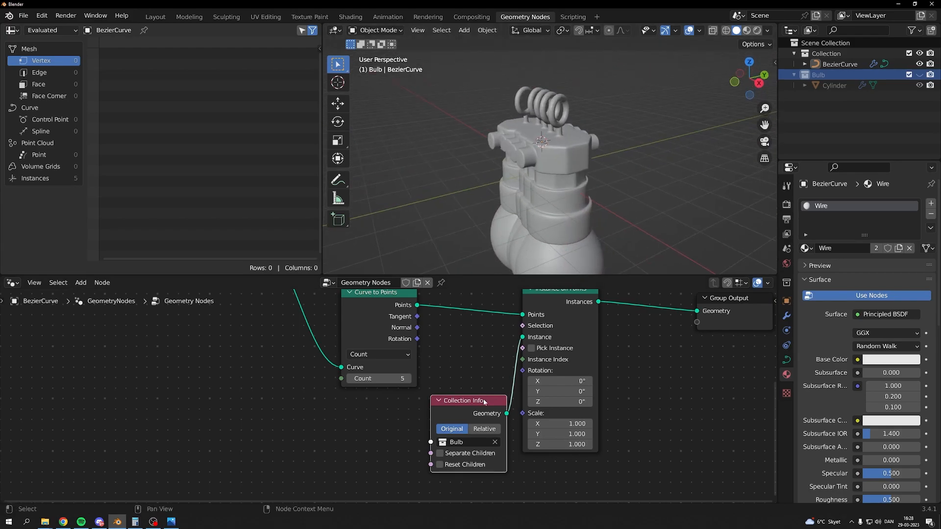
drag(486, 401, 422, 406)
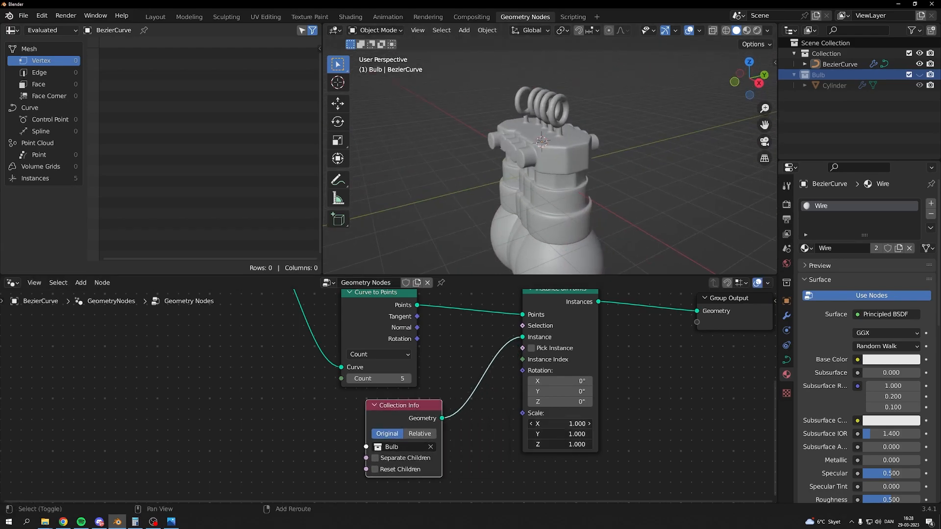
Set the Instance on Points scale to 0.1 on all three axes
drag(560, 444, 515, 444)
middle_drag(519, 169, 596, 101)
scroll(566, 149, up, 3)
scroll(594, 141, up, 5)
scroll(583, 103, down, 3)
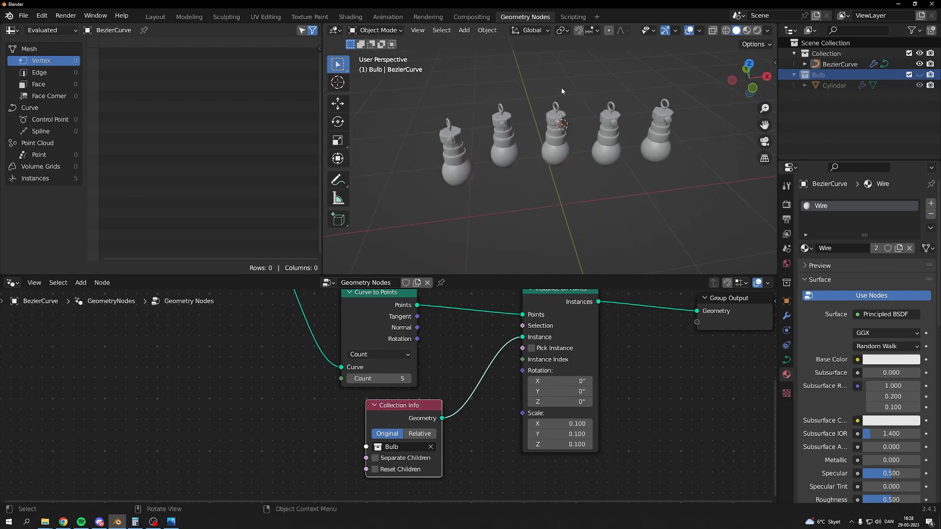
Set the Z rotation on the Instance on Points node to 90°
double_click(556, 400)
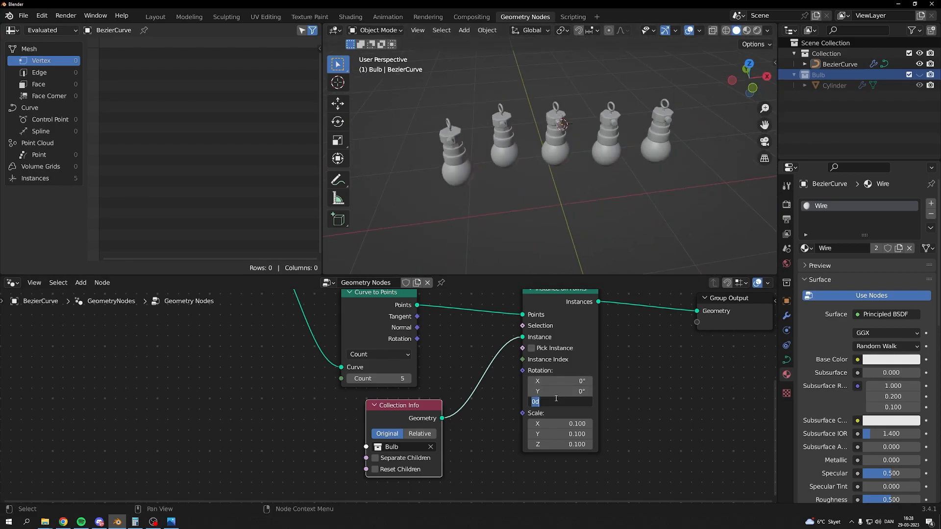
text(90)
key(Return)
middle_drag(632, 161, 574, 214)
Add an Align Euler to Vector node, place it before Instance on Points and link its Rotation to that node's Rotation input
drag(575, 306, 619, 327)
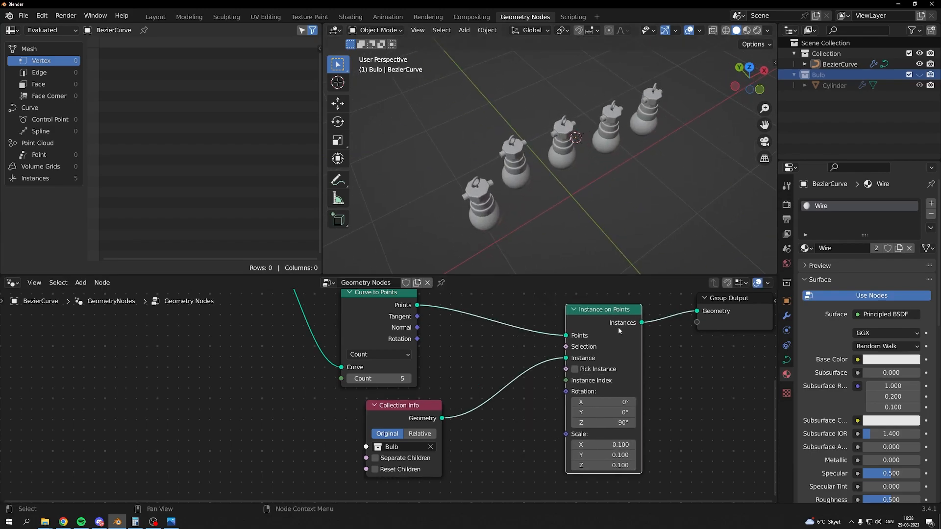
key(shift+a)
text(align)
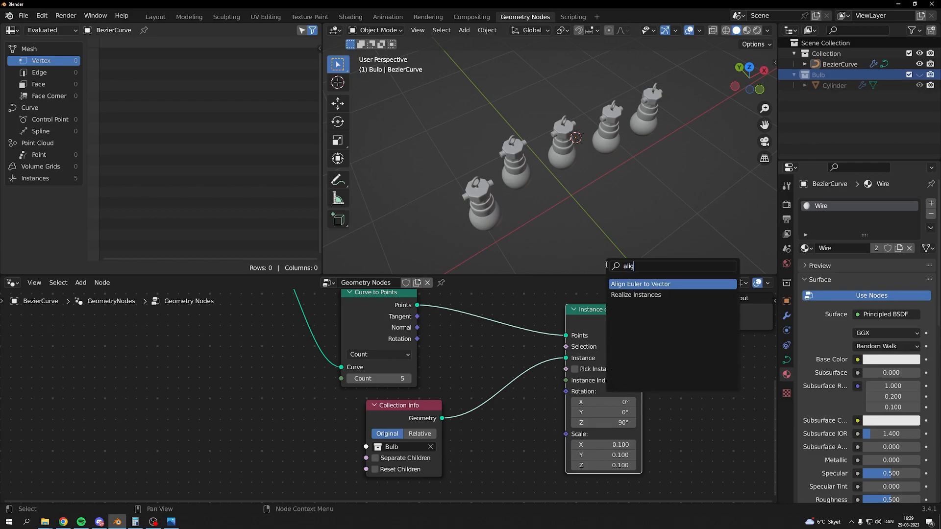
key(Return)
click(221, 376)
drag(296, 384, 564, 392)
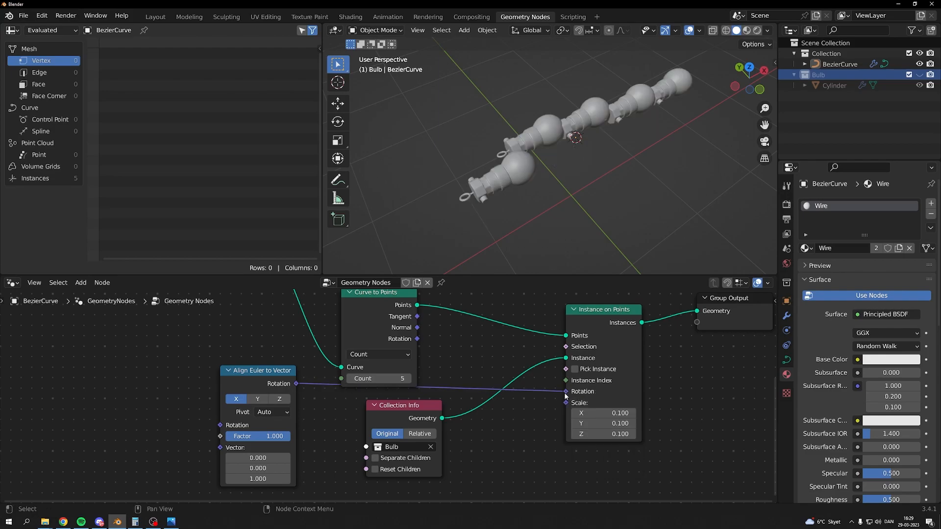
drag(287, 370, 540, 327)
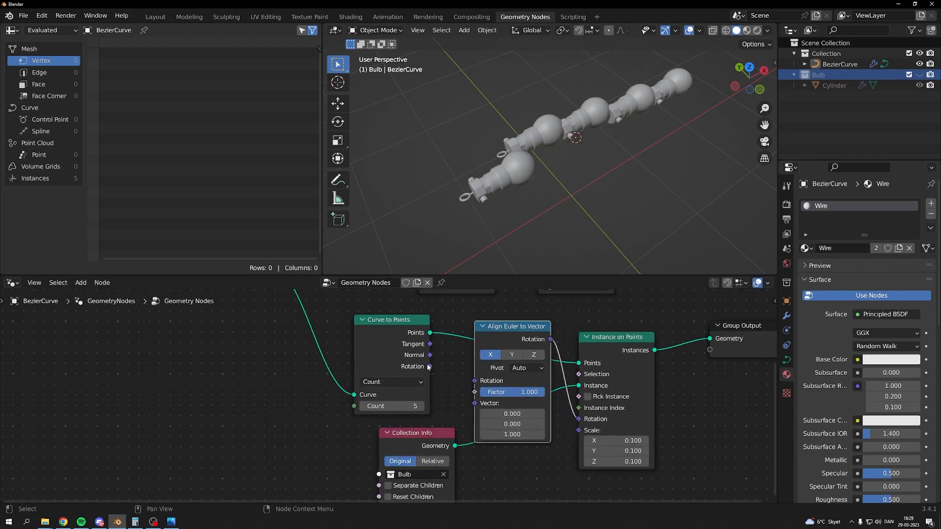
Link the Tangent and Rotation of Curve to Points to the Vector and Rotation inputs of Align Euler to Vector, and enable Pick Instance
drag(430, 345, 443, 363)
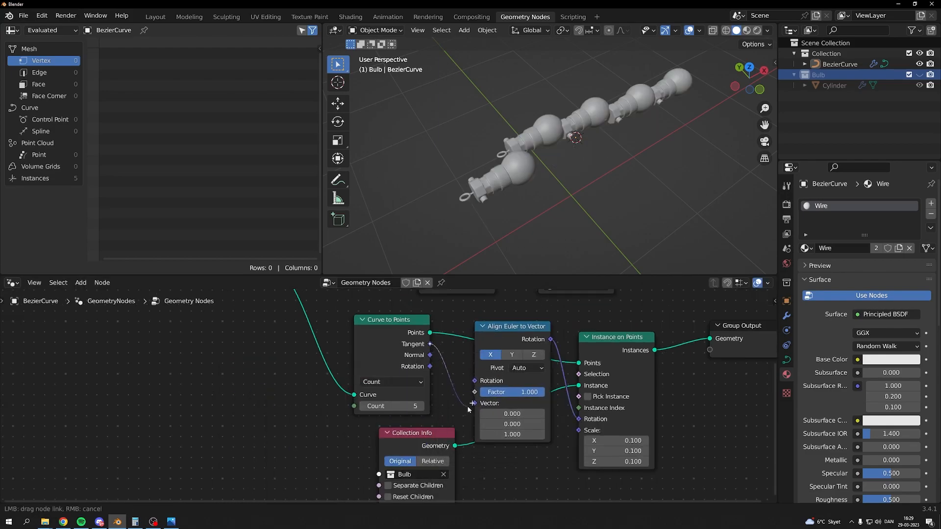
drag(473, 407, 474, 402)
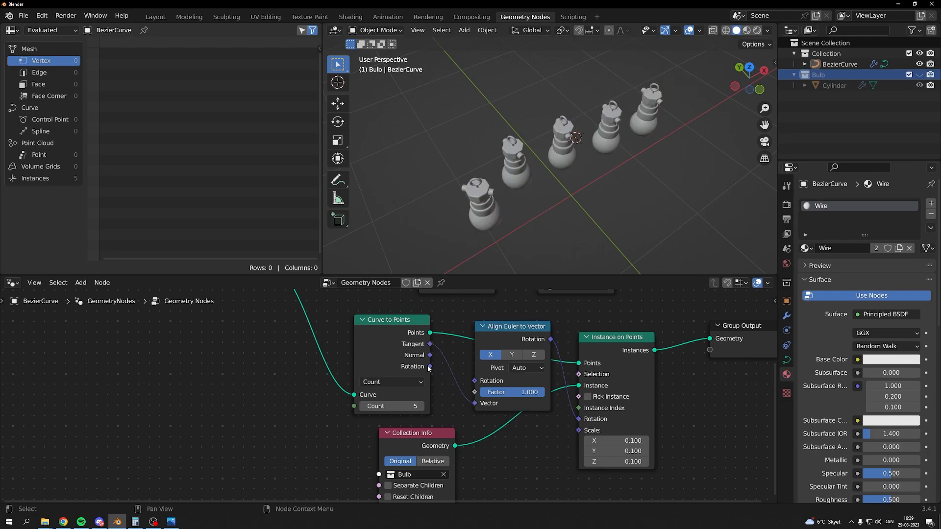
drag(430, 367, 477, 384)
scroll(623, 376, down, 2)
click(595, 361)
middle_drag(590, 210, 603, 261)
Insert a Join Geometry node before Group Output and connect the Set Material geometry to it alongside the bulb instances
key(shift+a)
click(477, 264)
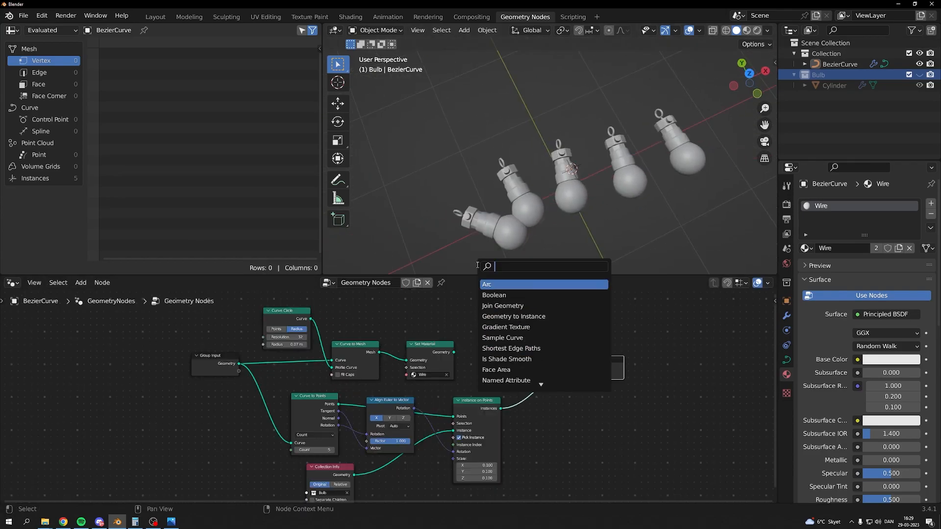
text(join)
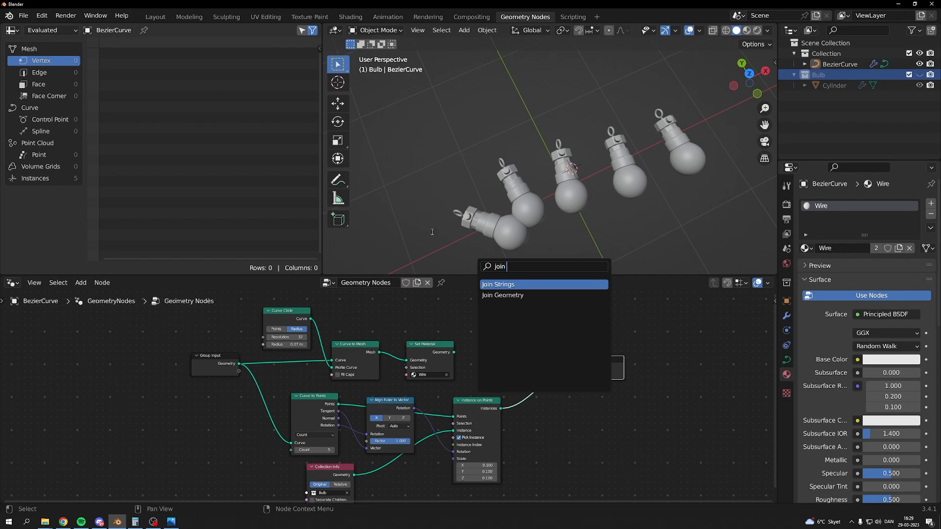
key(Down)
key(Return)
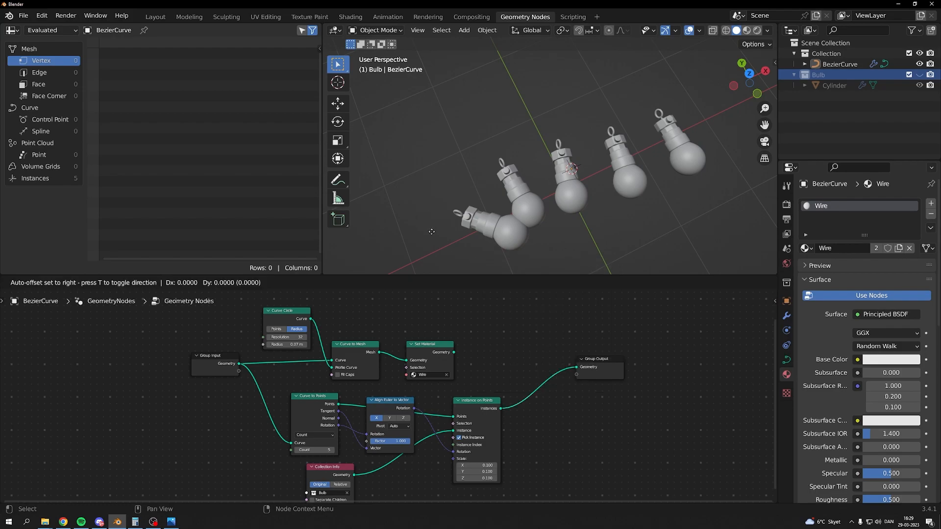
click(495, 332)
scroll(589, 379, up, 2)
drag(476, 335, 611, 378)
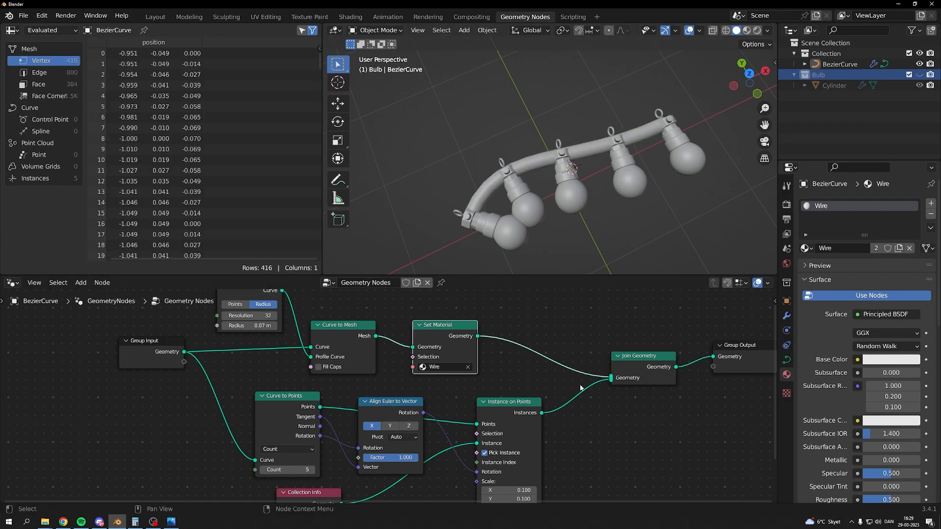
Insert a Transform node between Collection Info and Instance on Points, spacing the neighbouring nodes apart
middle_drag(543, 211, 550, 116)
scroll(329, 454, down, 2)
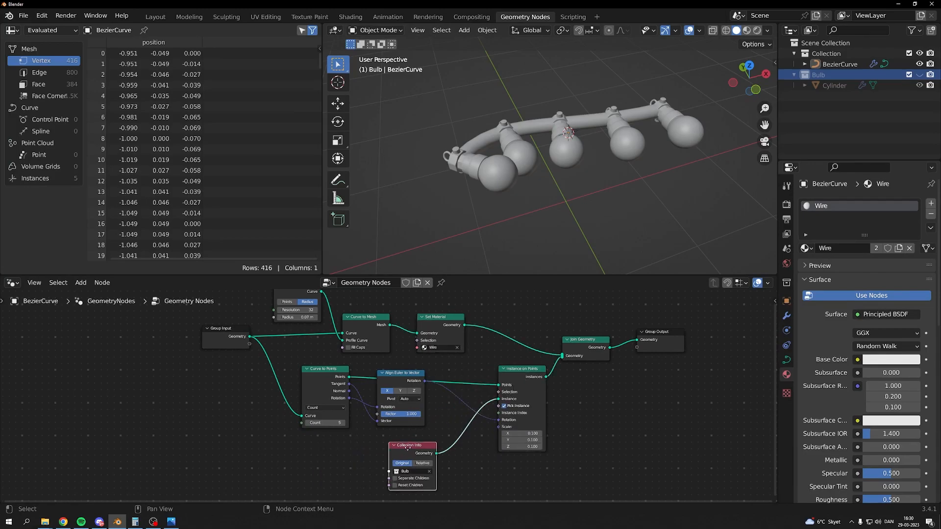
drag(405, 448, 416, 447)
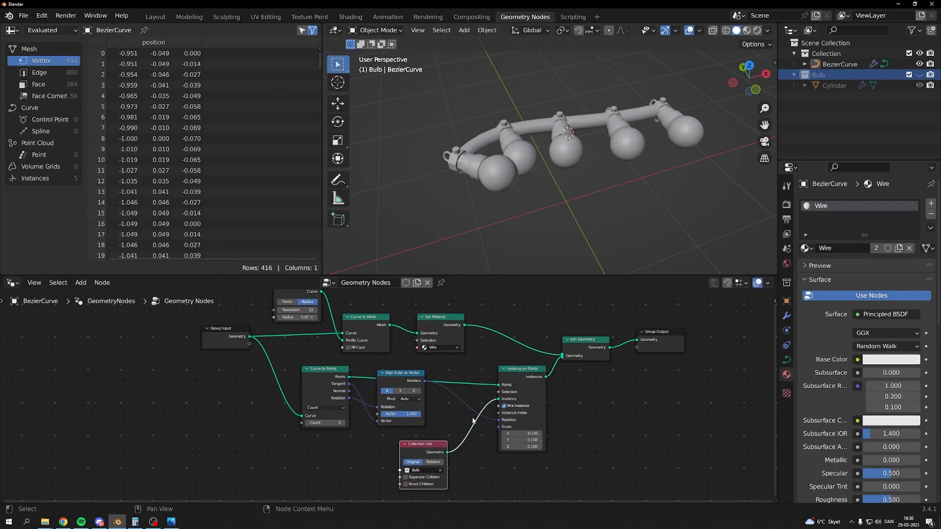
key(shift+a)
click(302, 265)
text(trans)
key(Return)
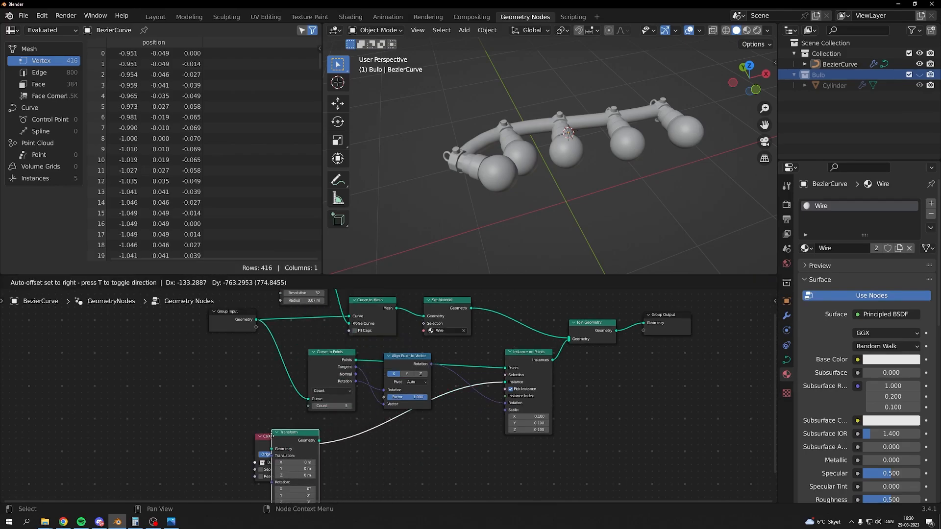
click(337, 423)
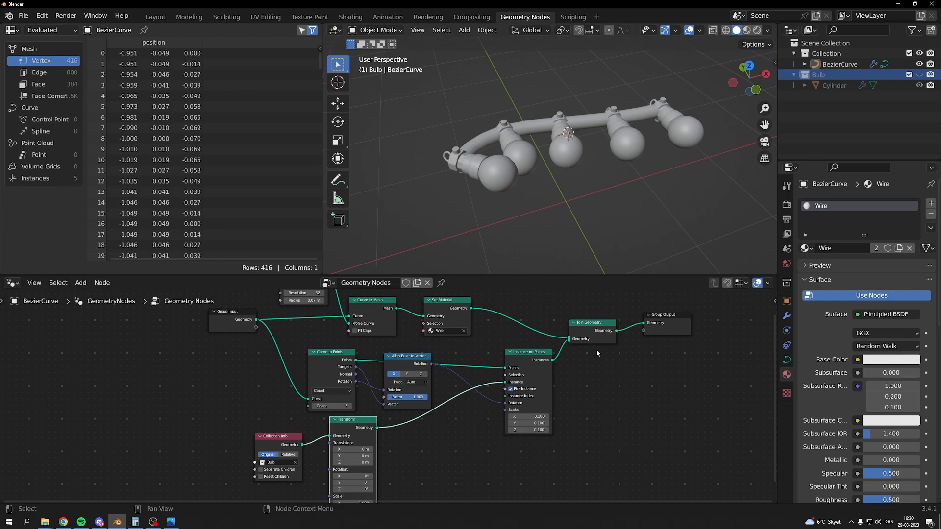
drag(540, 360, 527, 359)
drag(374, 419, 432, 419)
Set the Z rotation of the Transform node to 90°
middle_drag(431, 451, 431, 406)
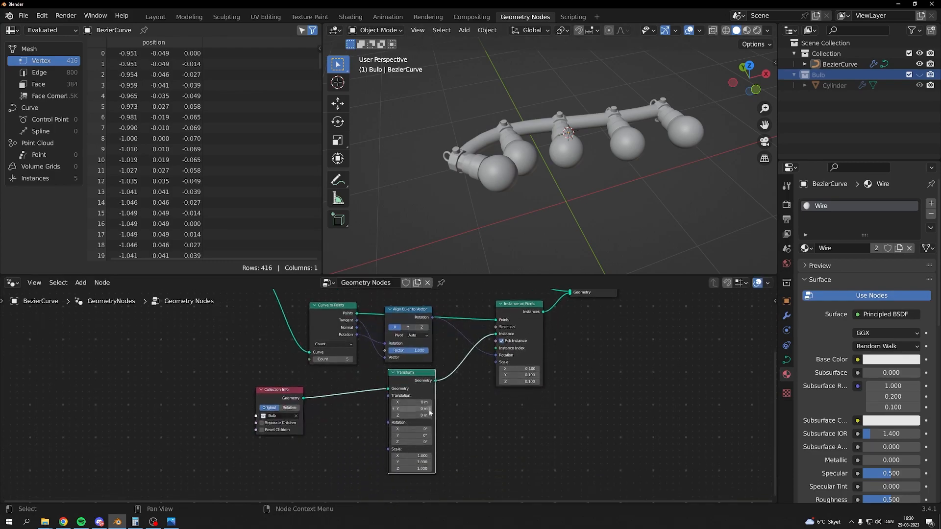
click(416, 442)
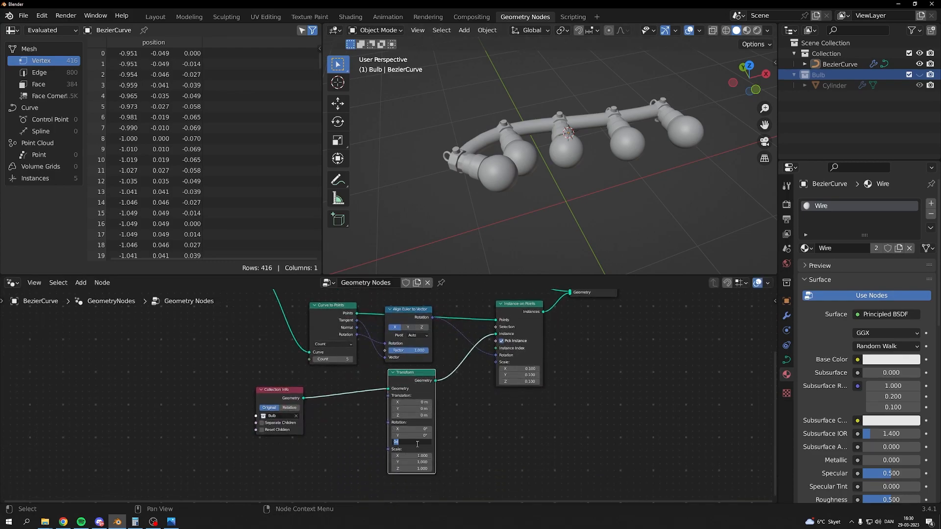
text(90)
key(Return)
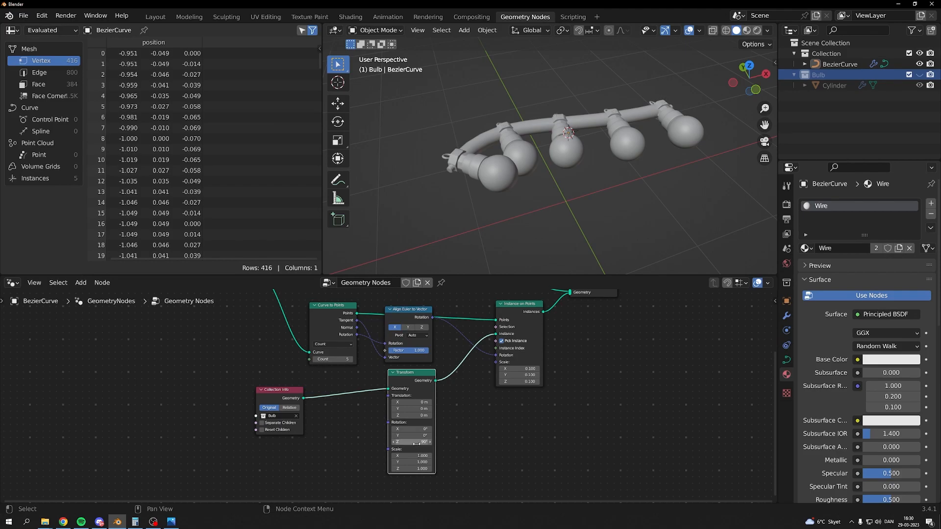
Enter Edit Mode on the Bezier curve and extrude further control points to extend it into a long, bending wire
click(560, 166)
middle_drag(560, 166, 654, 110)
key(Tab)
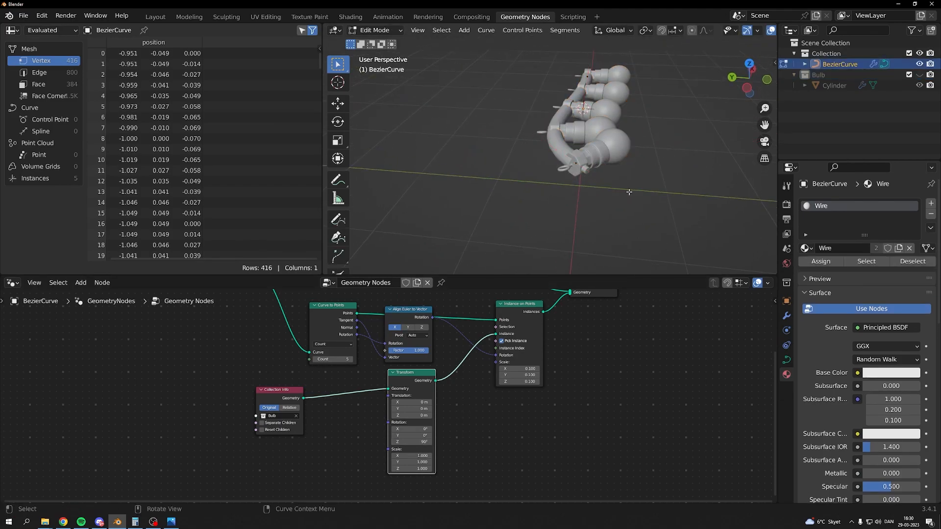
middle_drag(631, 191, 588, 186)
key(r)
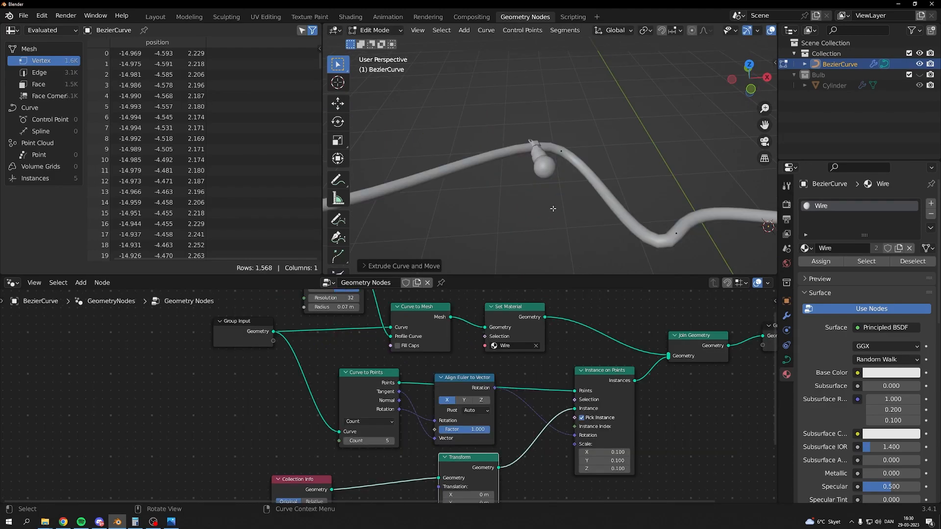
Switch the Curve to Points mode to Length with a 1 m spacing and return to Object Mode
middle_drag(553, 208, 549, 172)
scroll(644, 168, down, 7)
shift+middle_drag(417, 173, 678, 191)
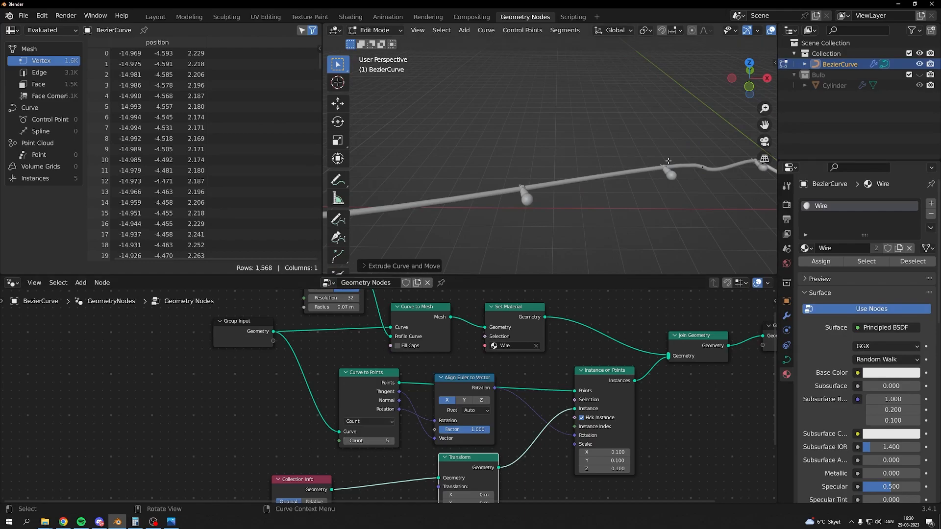
click(361, 422)
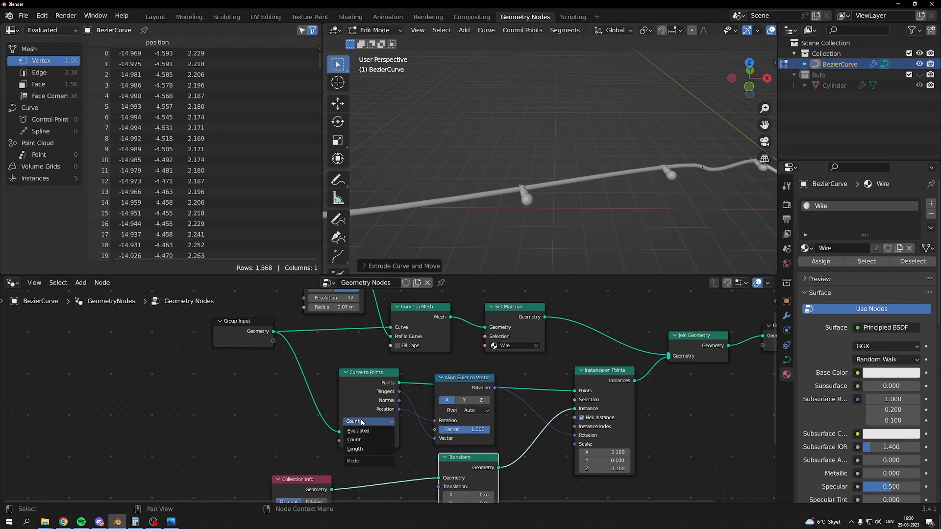
click(365, 449)
click(379, 440)
key(Return)
key(Tab)
scroll(443, 204, up, 2)
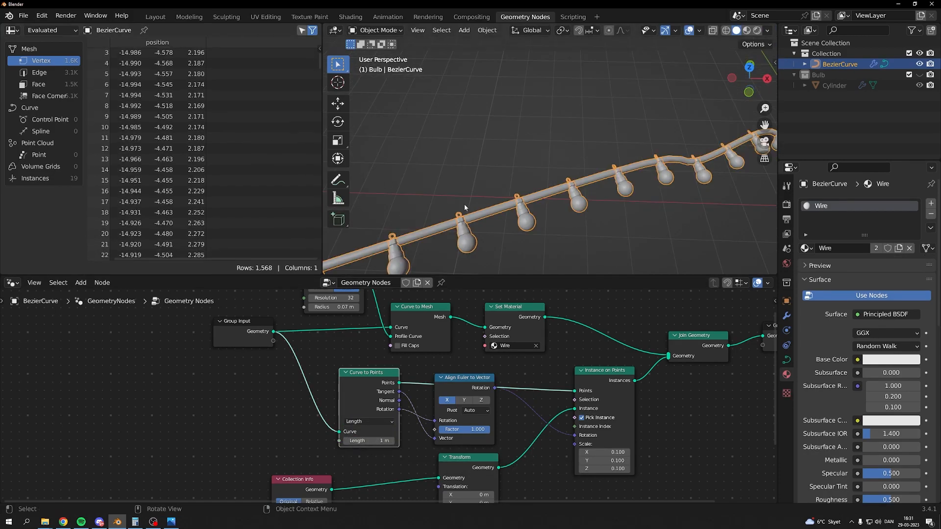
Thin the wire by setting the Curve Circle radius to 0.02 m
middle_drag(443, 204, 500, 176)
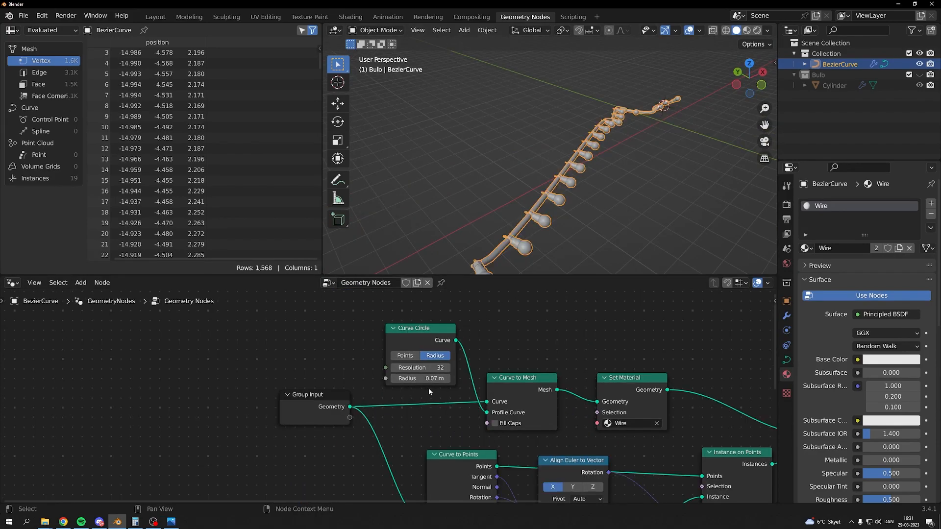
scroll(429, 387, up, 2)
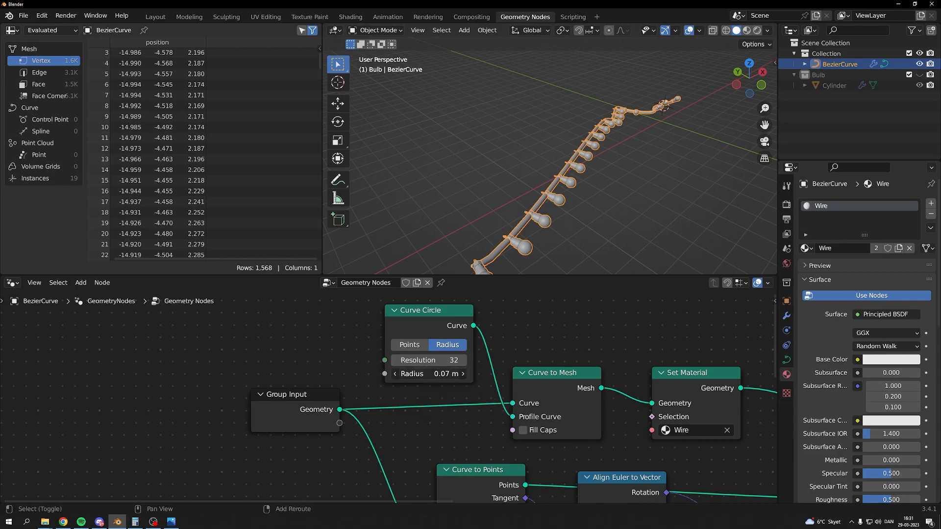
mouse_move(428, 373)
shift+mouse_down()
mouse_move(407, 374)
mouse_move(417, 374)
shift+mouse_up()
scroll(486, 195, up, 6)
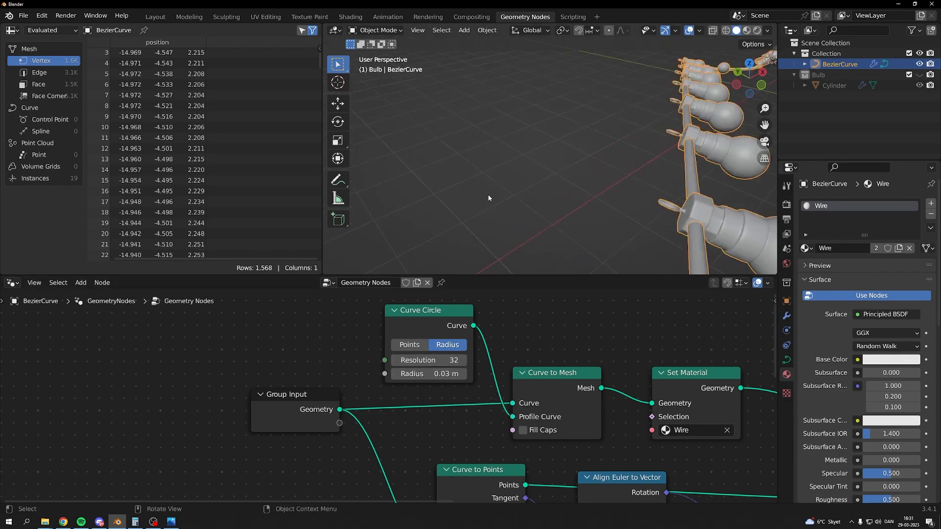
shift+middle_drag(486, 195, 559, 184)
scroll(572, 184, down, 5)
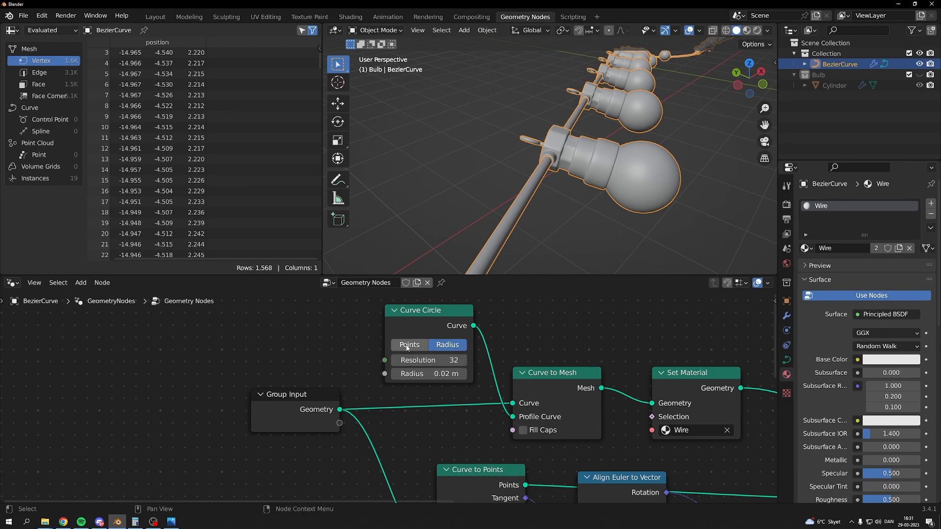
Move the Group Input node away from the other nodes and expose the Curve Circle's Radius as a Group Input parameter
scroll(534, 404, down, 4)
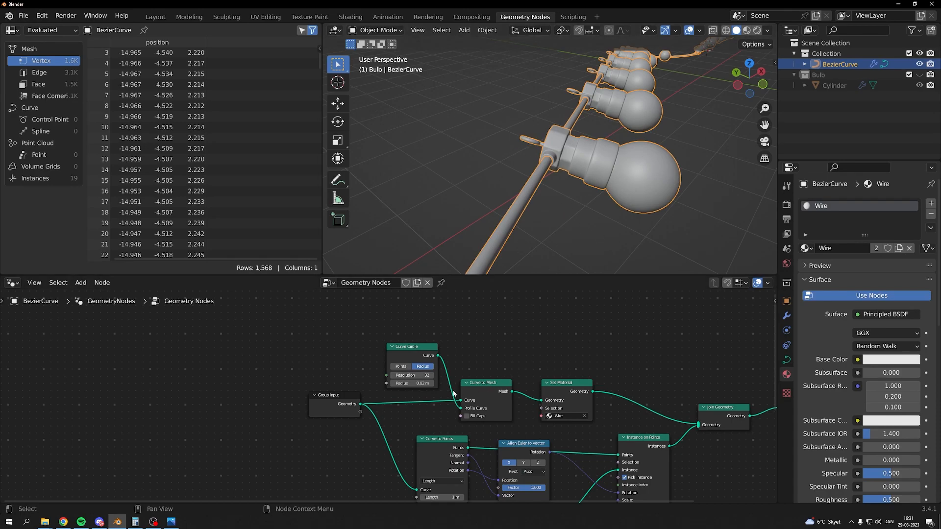
scroll(386, 330, down, 2)
middle_drag(363, 330, 445, 337)
drag(378, 343, 299, 348)
scroll(330, 330, up, 2)
scroll(332, 330, up, 1)
middle_drag(354, 351, 400, 394)
click(348, 365)
drag(482, 346, 338, 385)
key(g)
click(356, 377)
click(385, 345)
middle_drag(383, 344, 284, 281)
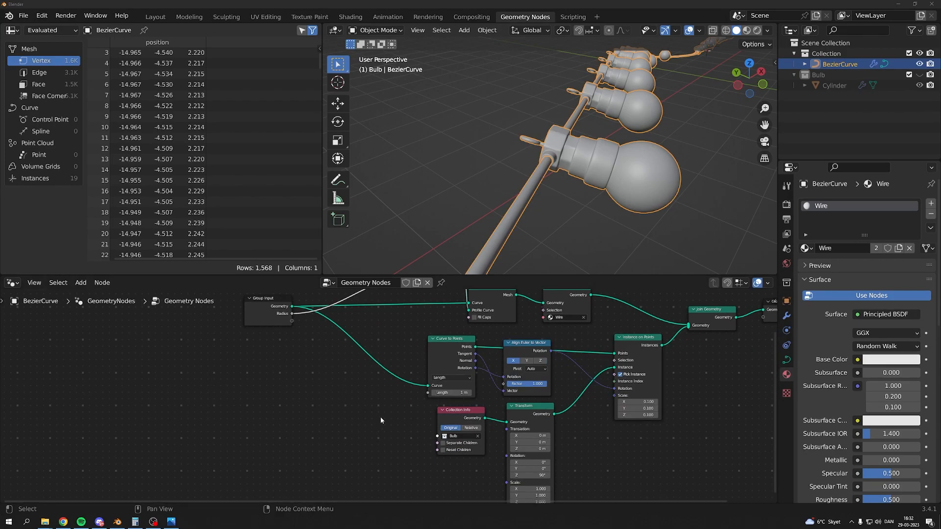
Connect the Group Input Radius to the Scale input of Instance on Points
mouse_move(381, 417)
middle_down()
mouse_move(371, 388)
mouse_move(384, 419)
middle_up()
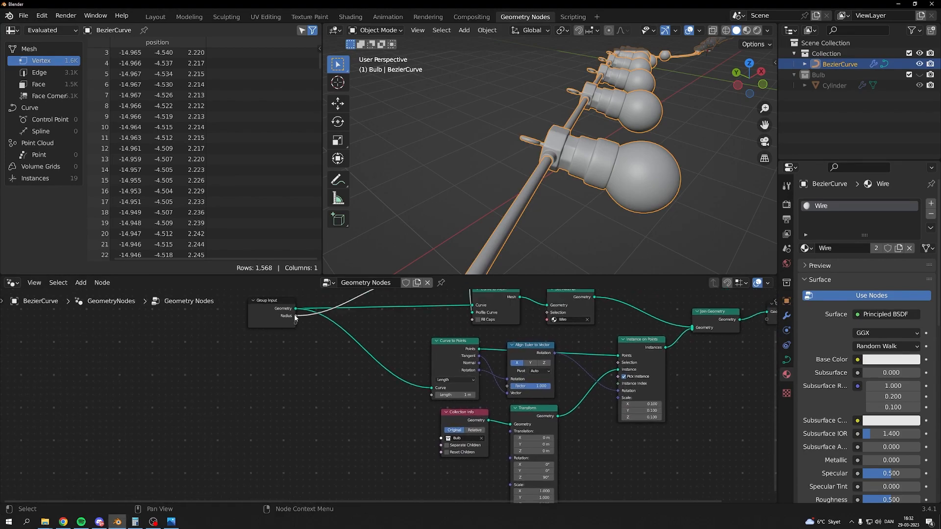
drag(295, 316, 618, 397)
scroll(387, 385, up, 2)
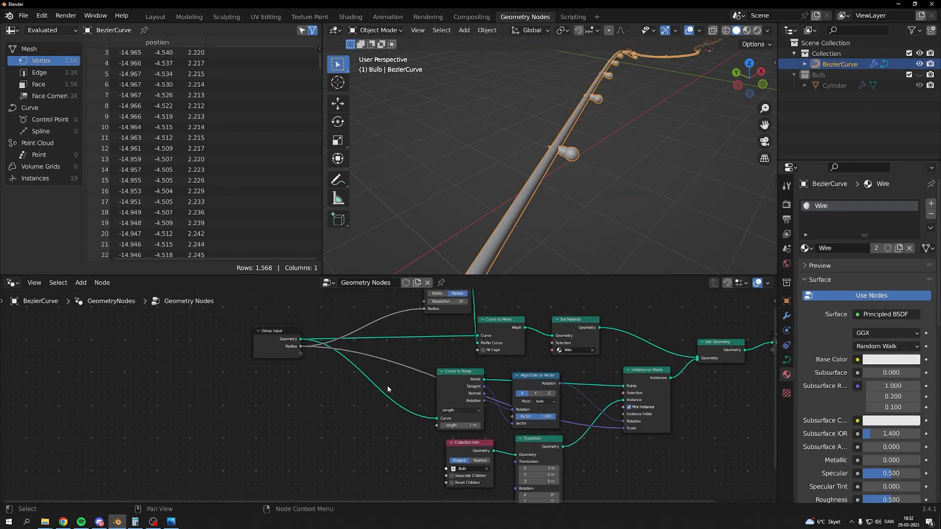
middle_drag(357, 278, 378, 334)
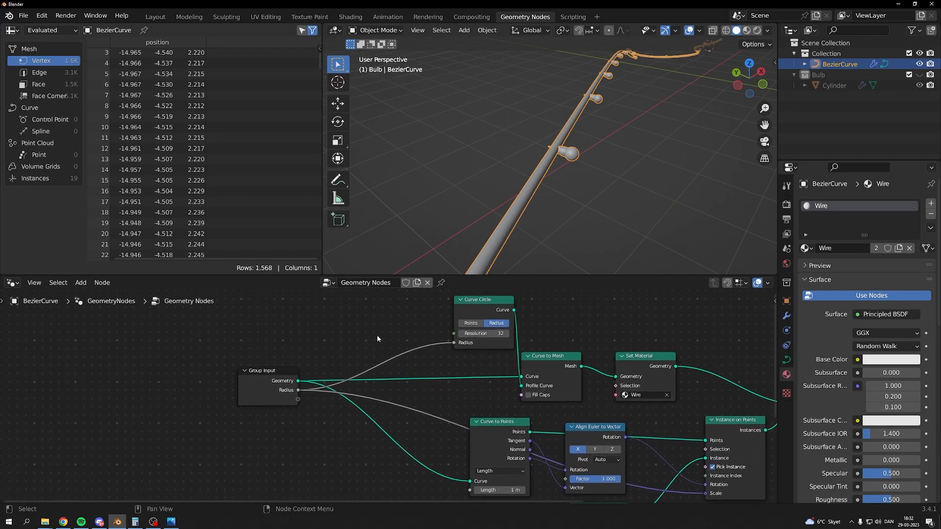
Insert a Math node between the Group Input Radius and the Curve Circle Radius, set to Divide by 5
key(shift+a)
click(350, 265)
text(math)
key(Return)
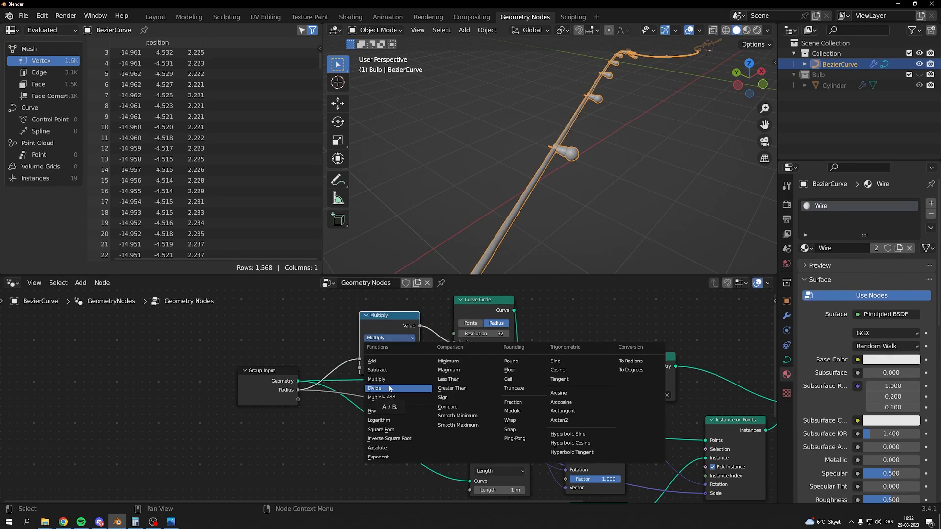
click(389, 388)
click(402, 369)
text(5)
key(Return)
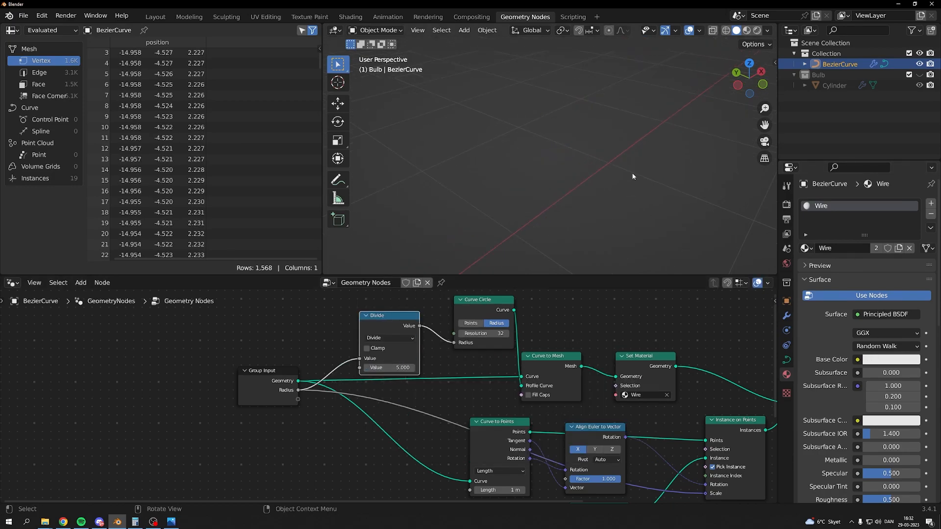
Enter a new Radius value in the curve's Geometry Nodes modifier and check the string lights' overall size
scroll(566, 140, up, 10)
middle_drag(543, 470, 463, 420)
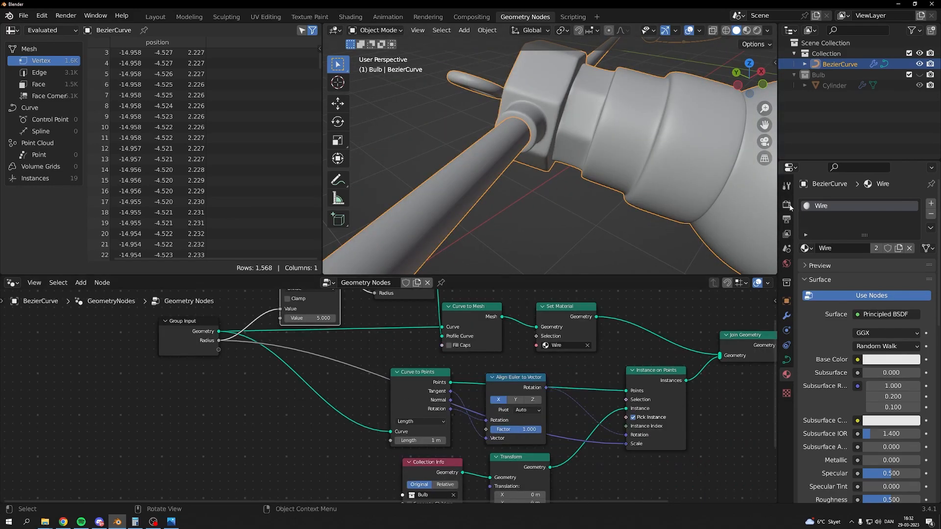
click(787, 316)
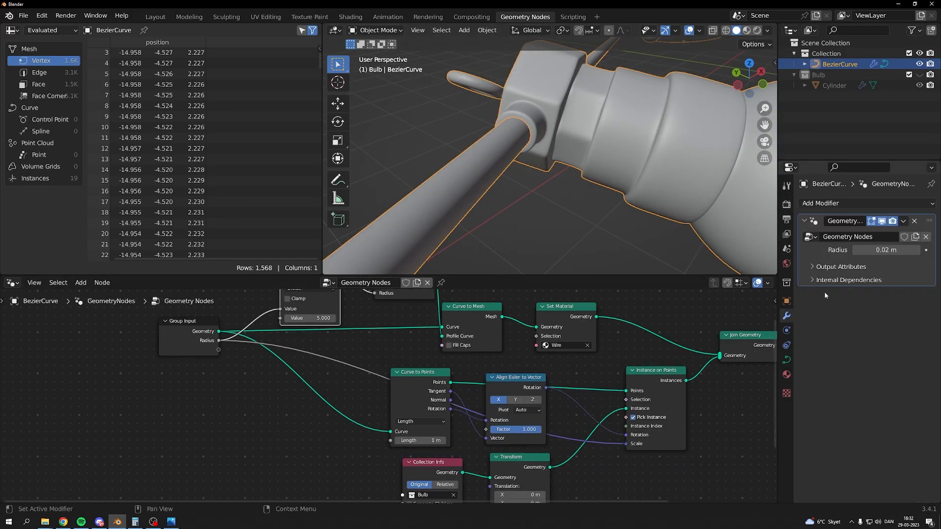
click(890, 251)
key(Return)
scroll(665, 189, down, 10)
scroll(534, 223, up, 5)
middle_drag(536, 213, 470, 125)
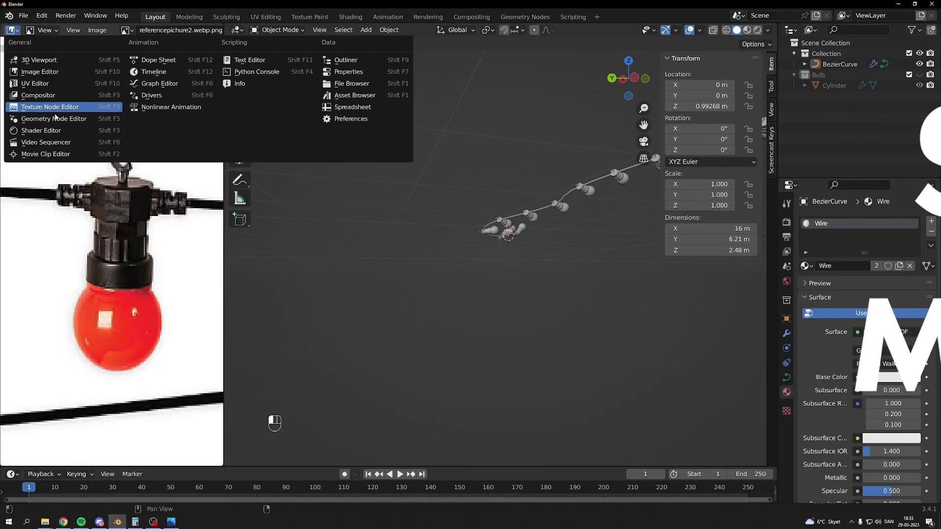
Change the reference image area to a Shader Editor, widen it, and hide its sidebar
click(54, 130)
drag(224, 231, 473, 230)
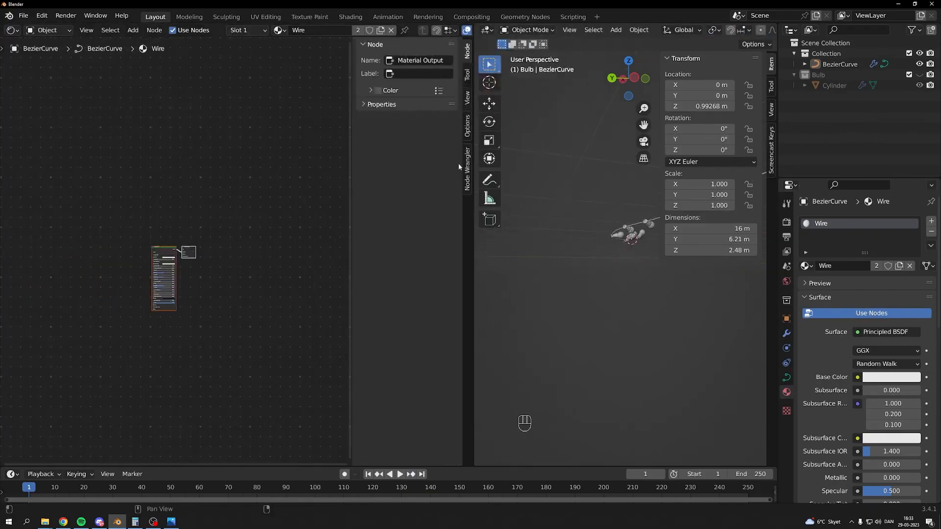
key(n)
Select the string lights, frame one bulb up close without the sidebar, and display the viewport in Material Preview
click(631, 231)
middle_drag(622, 235, 489, 311)
scroll(567, 270, up, 5)
shift+middle_drag(568, 270, 369, 317)
scroll(628, 343, up, 2)
ctrl+middle_drag(627, 345, 649, 264)
shift+middle_drag(650, 265, 656, 141)
key(n)
scroll(730, 31, down, 5)
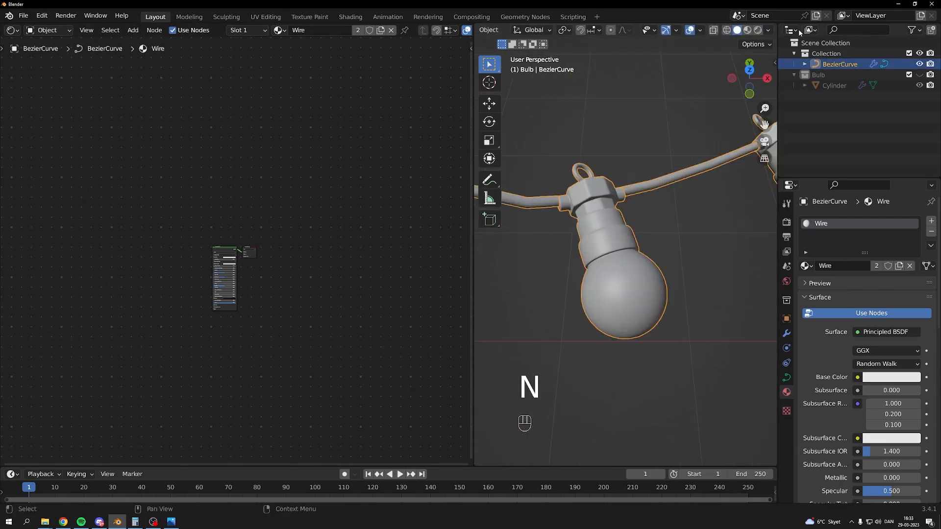
click(747, 30)
shift+middle_drag(675, 259, 693, 248)
Add a second material slot to the BezierCurve with a new material named Light
click(931, 221)
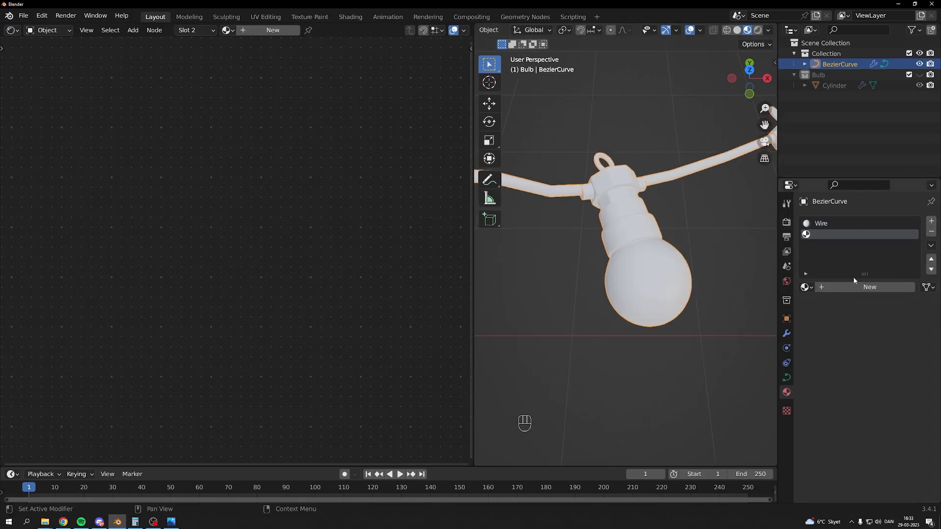
click(877, 287)
double_click(831, 234)
text(Light)
key(Return)
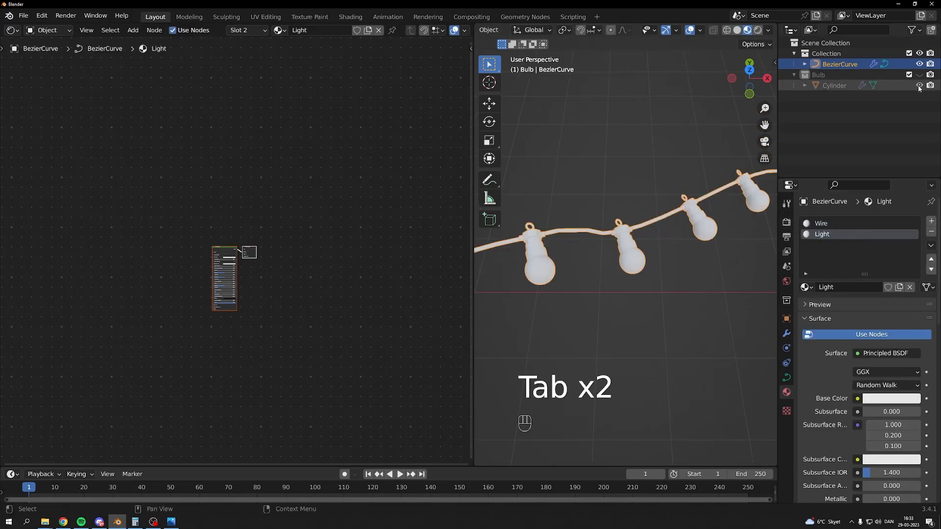
Unhide the Bulb collection and enter Edit Mode on its Cylinder in front view
click(919, 74)
shift+middle_drag(614, 327, 553, 303)
click(727, 315)
middle_drag(728, 315, 732, 252)
click(751, 83)
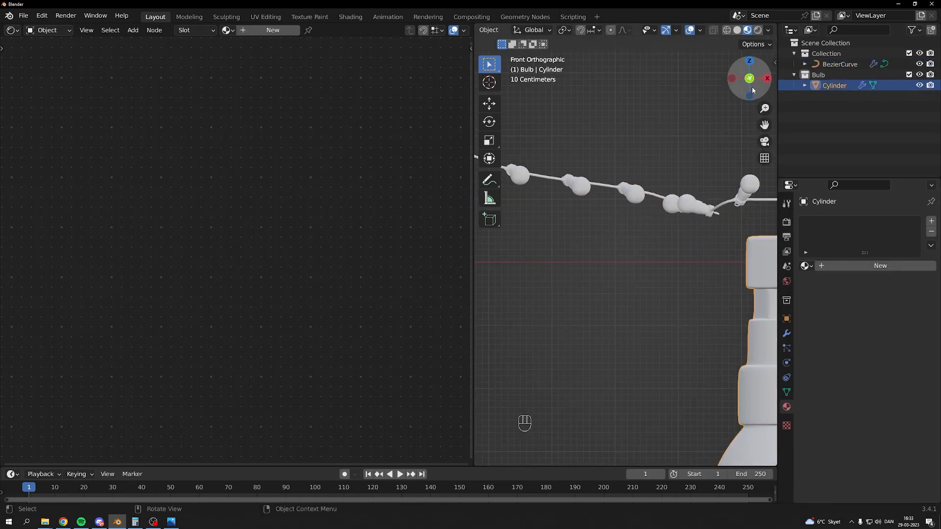
key(Tab)
shift+middle_drag(714, 324, 617, 245)
scroll(662, 281, down, 3)
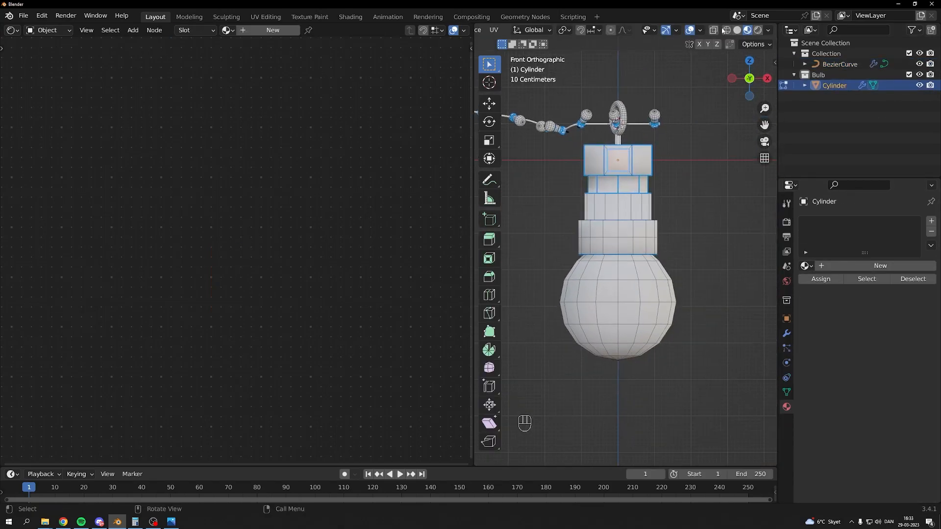
Select all faces of the bulb's round globe in wireframe and give the Cylinder the Light material
click(725, 30)
drag(735, 414, 544, 253)
click(805, 266)
click(778, 284)
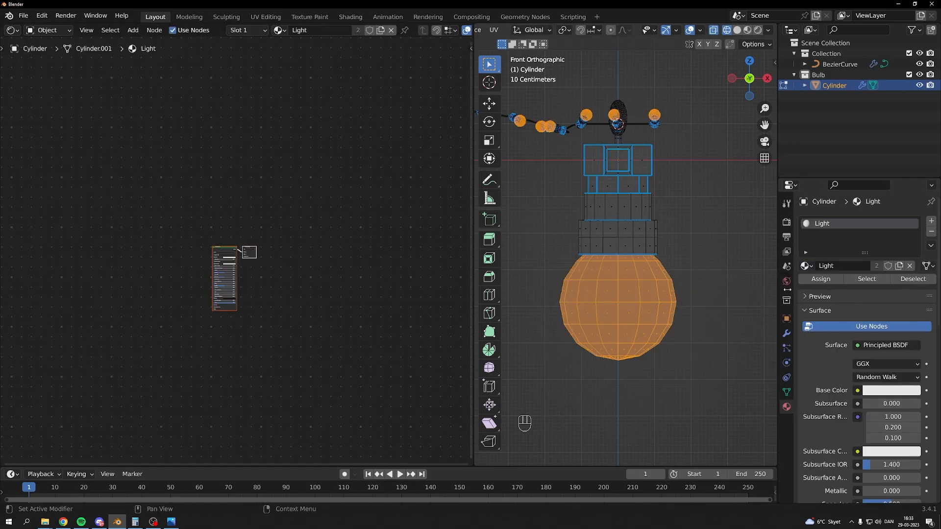
click(806, 266)
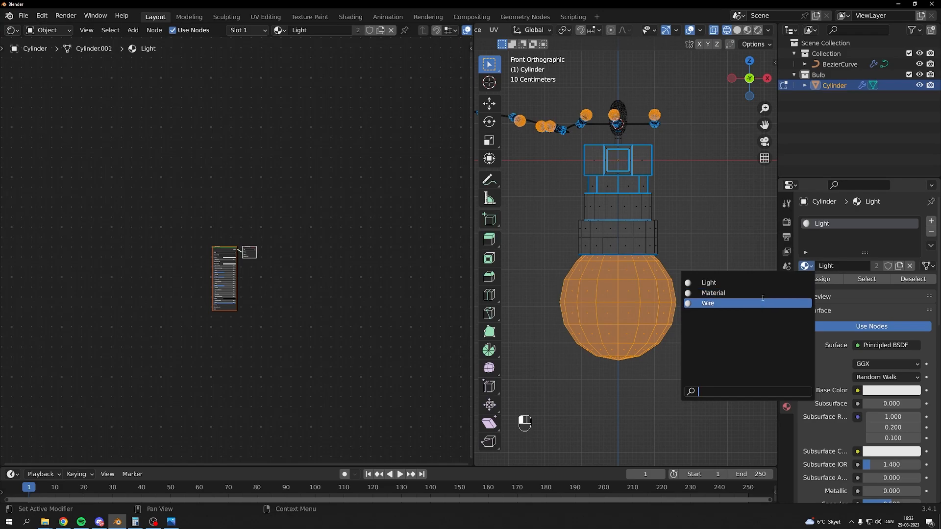
Add another material slot to the Cylinder with a new material named Base
click(931, 221)
click(837, 287)
double_click(849, 234)
text(Base)
key(Return)
Move the Base slot above Light and assign the Light material to the selected globe faces
click(932, 259)
click(840, 233)
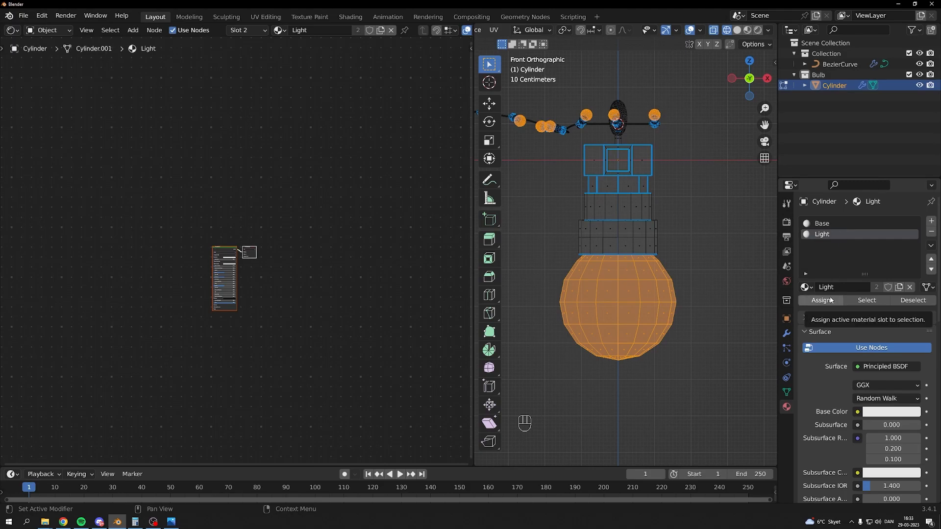
click(830, 300)
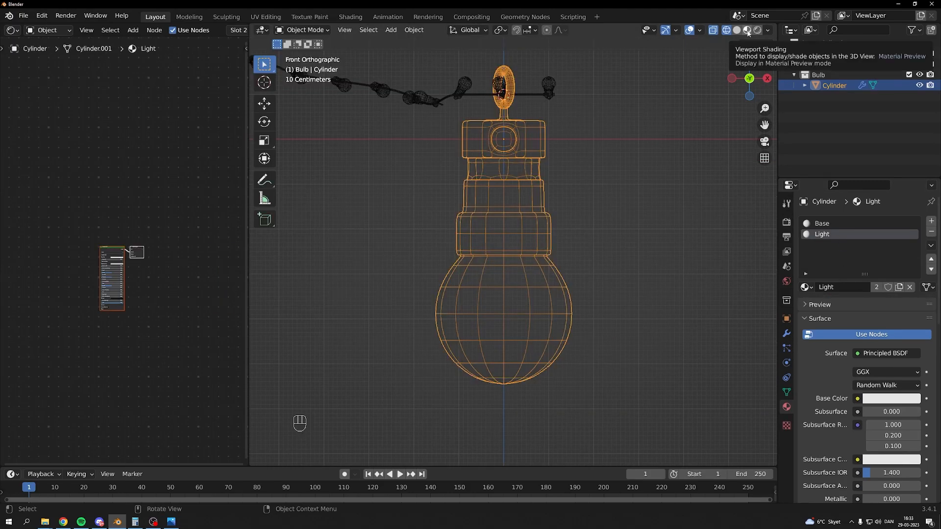
Display the bulb in Material Preview and set the Light material's base color to blue
click(747, 32)
middle_drag(534, 192, 610, 172)
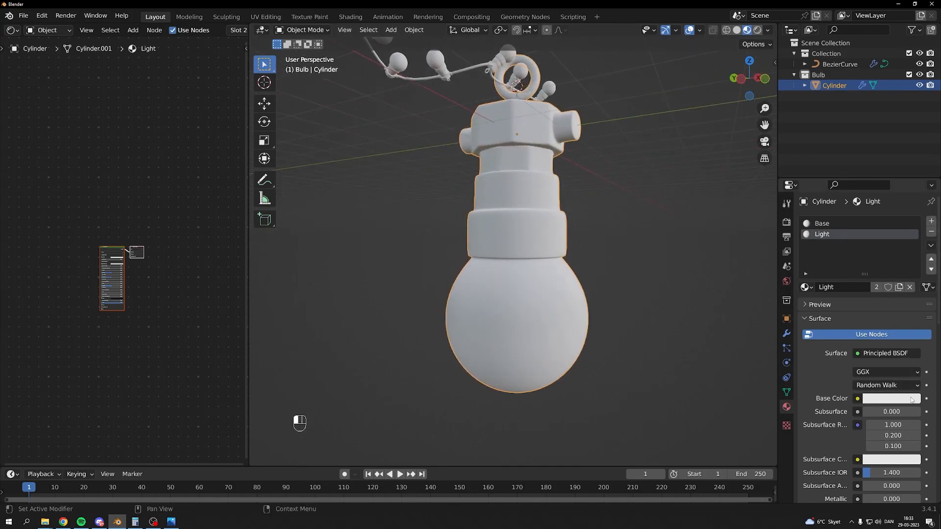
click(912, 400)
click(885, 270)
key(Tab)
key(Tab)
middle_drag(623, 234, 570, 236)
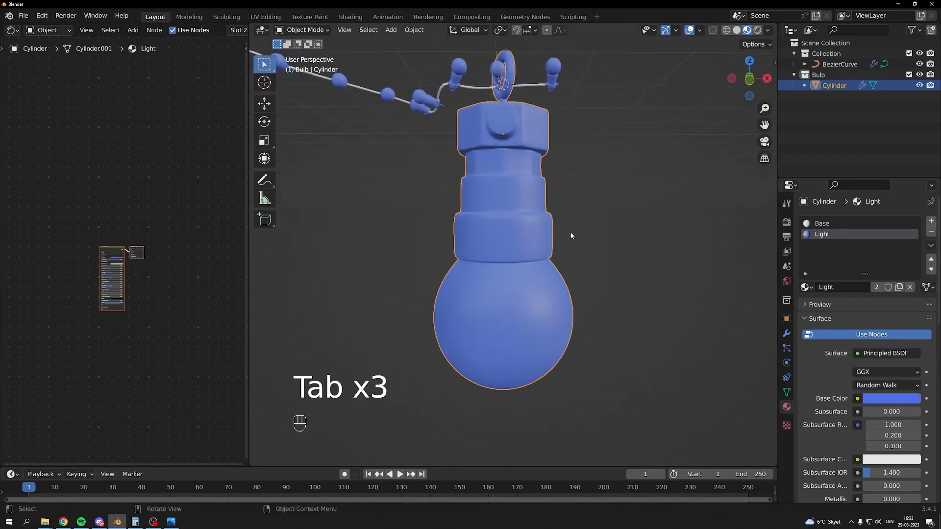
Invert the face selection and assign the Base material to the bulb's socket and hanging ring
key(Tab)
key(ctrl+i)
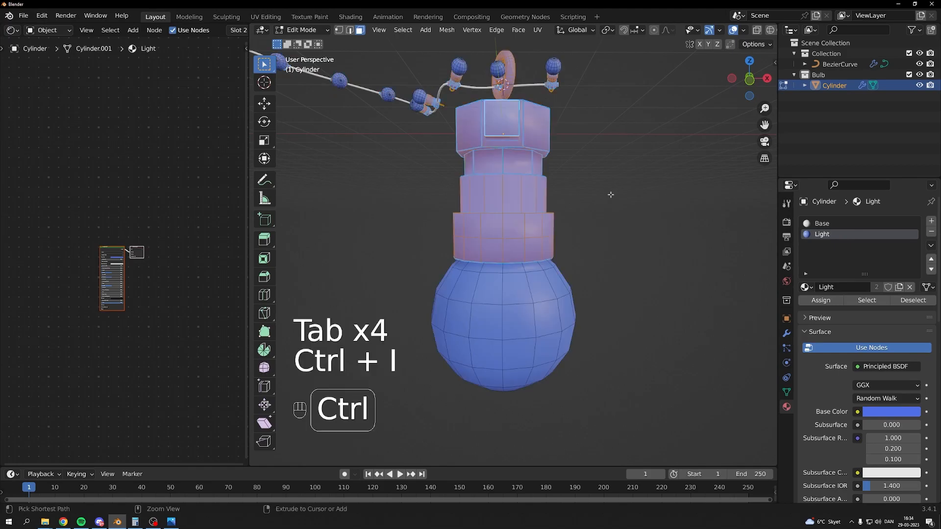
click(822, 223)
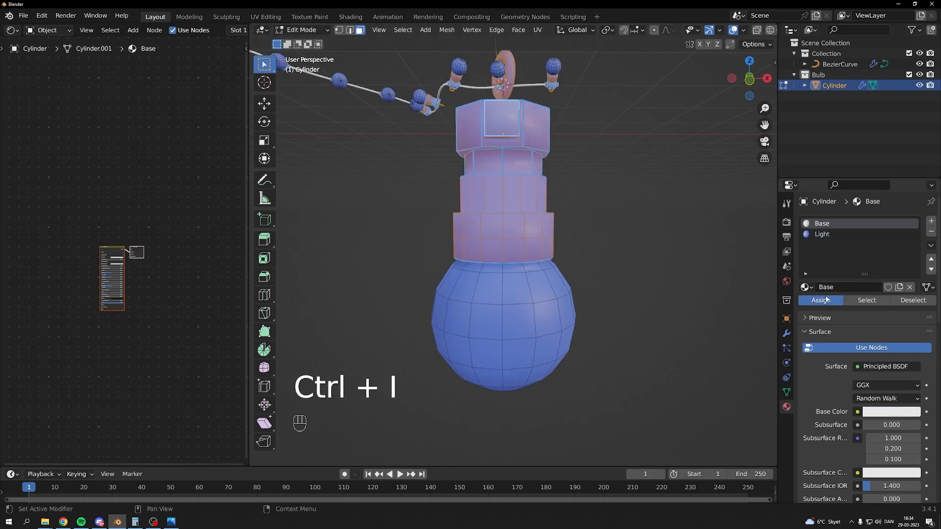
click(825, 300)
key(Tab)
middle_drag(619, 235, 559, 303)
Add the face loop where the globe meets the socket to the selection and assign it the Base material
key(Tab)
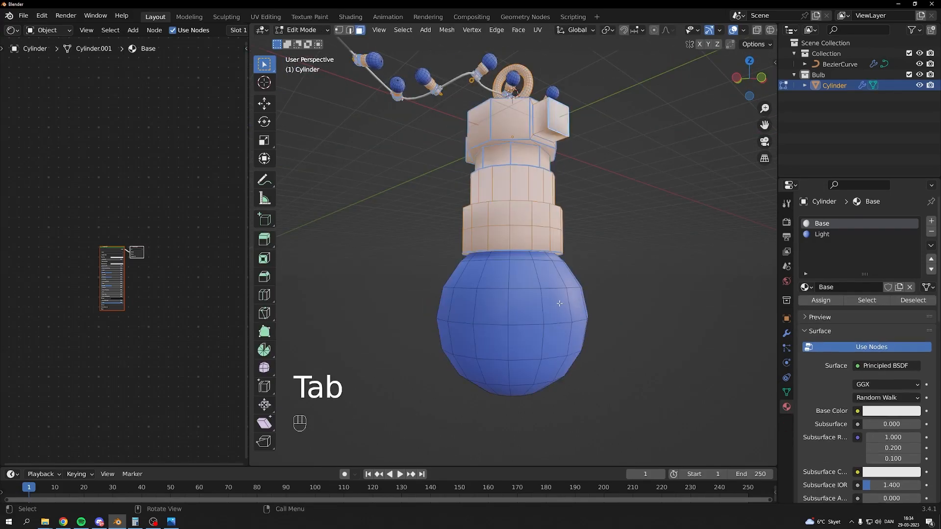
alt+shift+click(528, 254)
click(826, 299)
key(Tab)
middle_drag(648, 249, 529, 239)
middle_drag(375, 248, 318, 265)
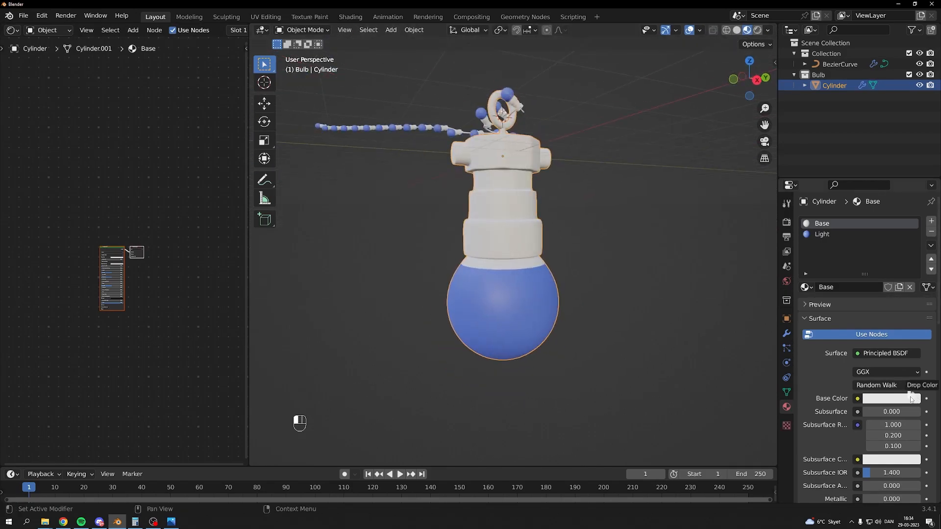
Lower the Base material's roughness and darken its base color to near black
scroll(893, 466, down, 5)
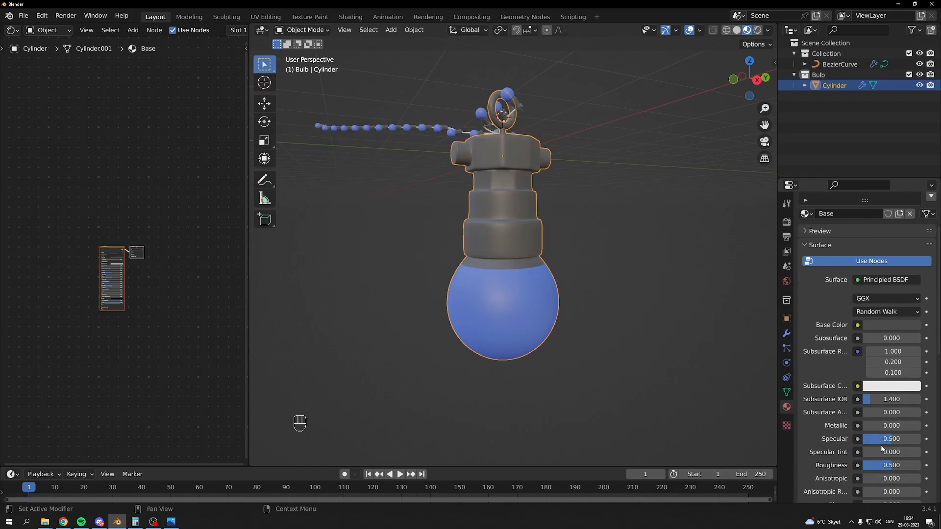
mouse_move(884, 462)
mouse_down()
mouse_move(893, 462)
mouse_move(880, 461)
mouse_up()
scroll(904, 416, up, 5)
click(909, 400)
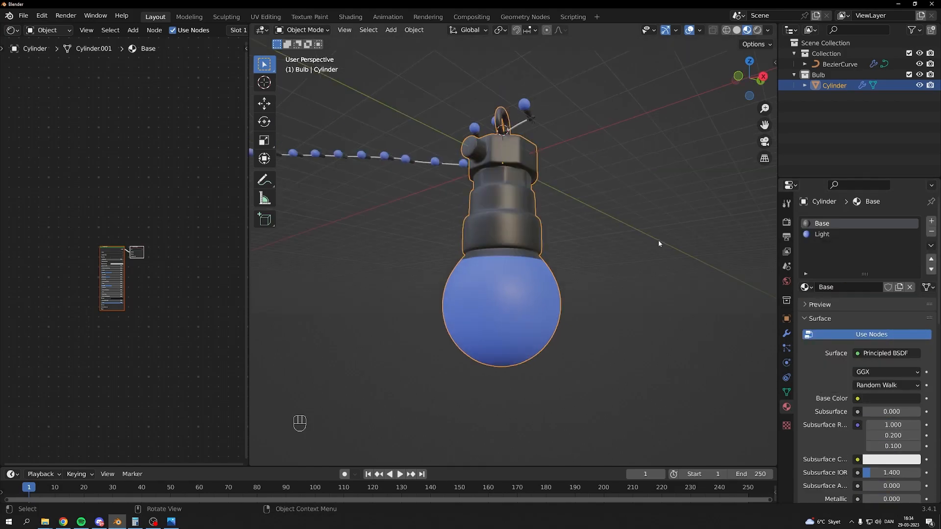
click(590, 170)
middle_drag(592, 173, 609, 201)
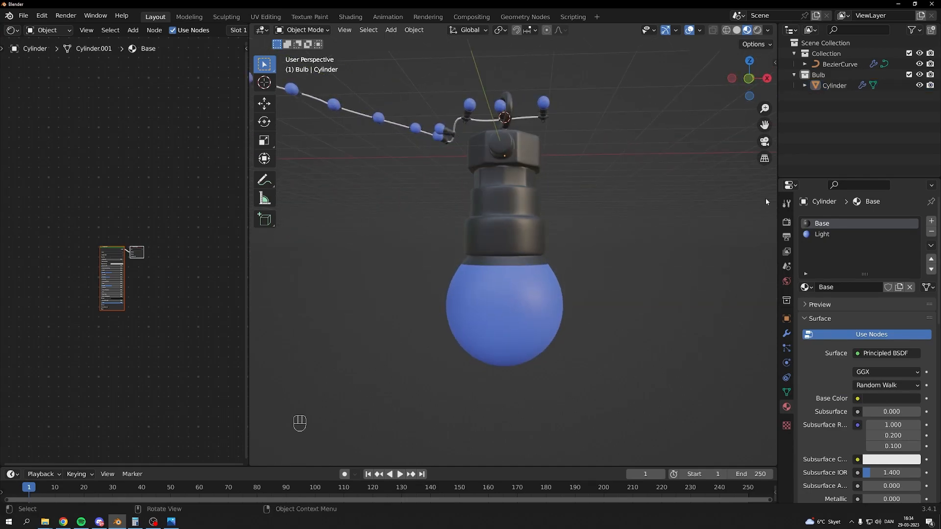
Make Light the active material and widen the Shader Editor to work on its nodes
click(831, 235)
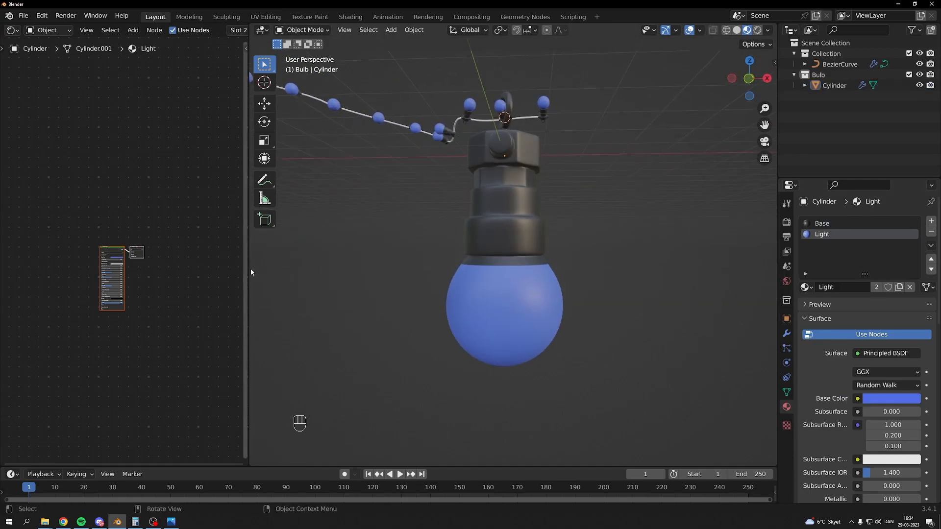
drag(251, 272, 520, 272)
scroll(405, 307, up, 4)
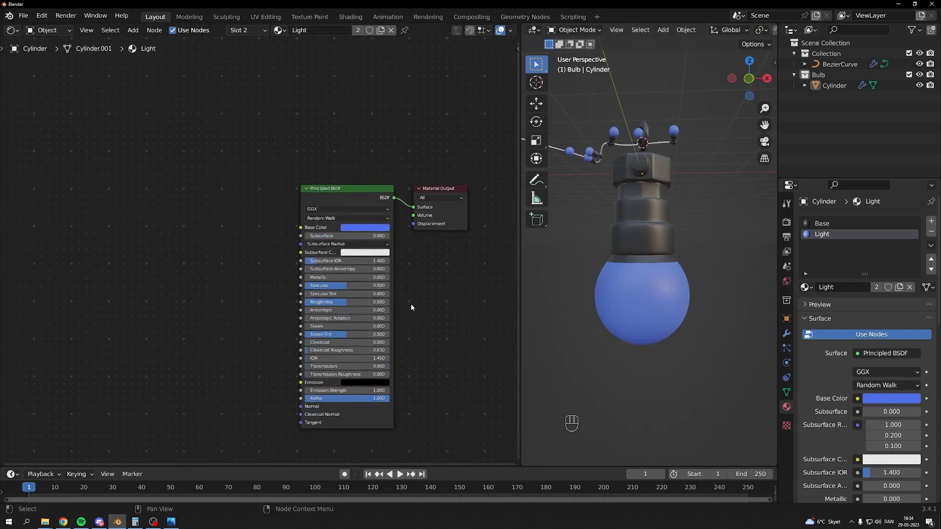
middle_drag(338, 302, 330, 283)
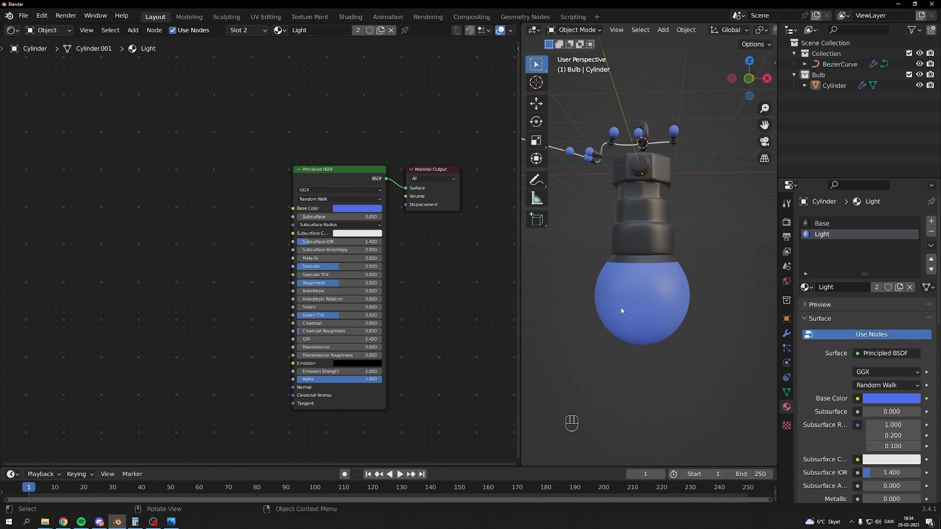
Add an RGB node before the Principled BSDF in the Light material
key(shift+a)
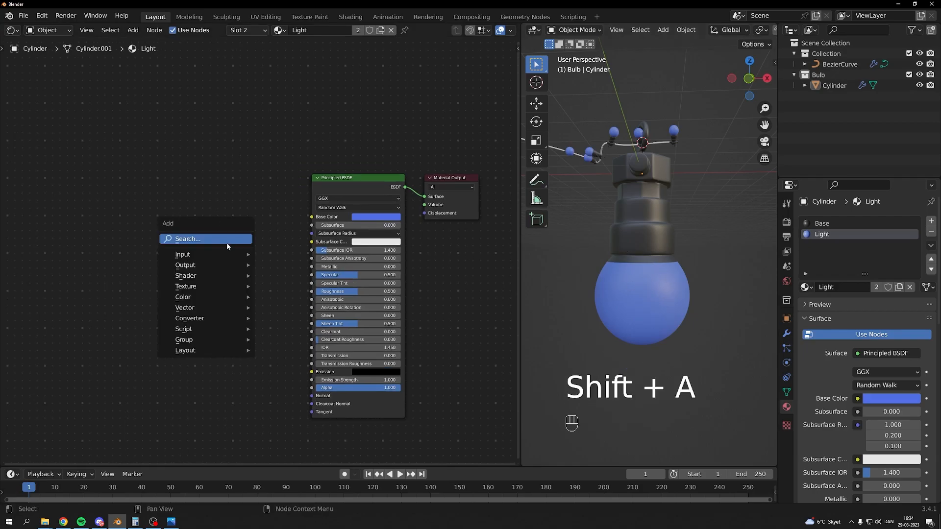
text(t)
key(BackSpace)
key(BackSpace)
text(rgb)
key(Return)
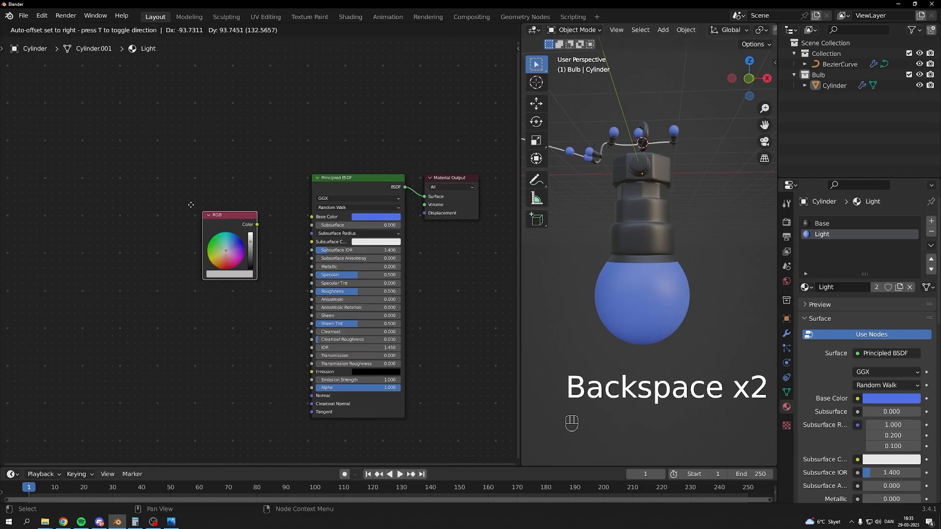
Add an Emission node between the RGB node and the Principled BSDF
key(shift+a)
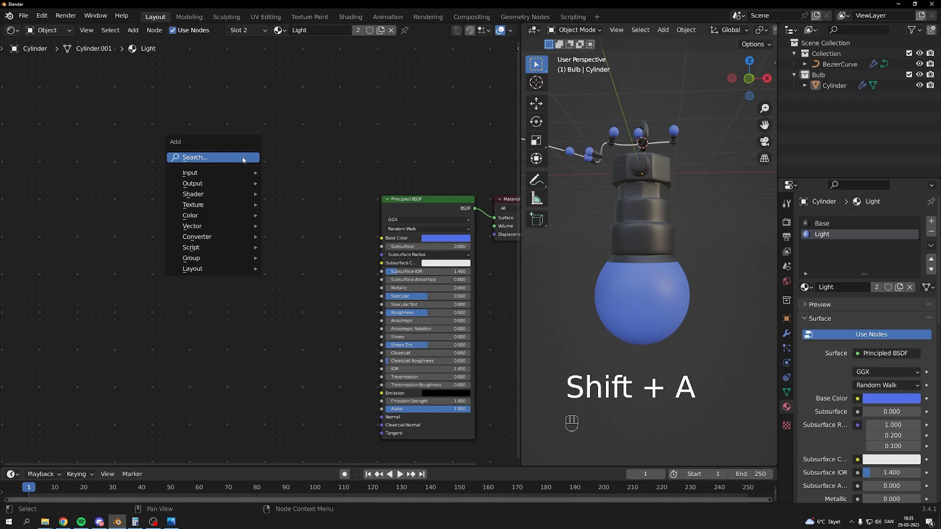
click(244, 160)
text(emi)
key(Return)
click(267, 186)
Connect RGB to the Emission color and Emission to the Material Output surface, and delete the Principled BSDF
drag(231, 197, 282, 206)
middle_drag(311, 197, 271, 196)
drag(283, 198, 455, 216)
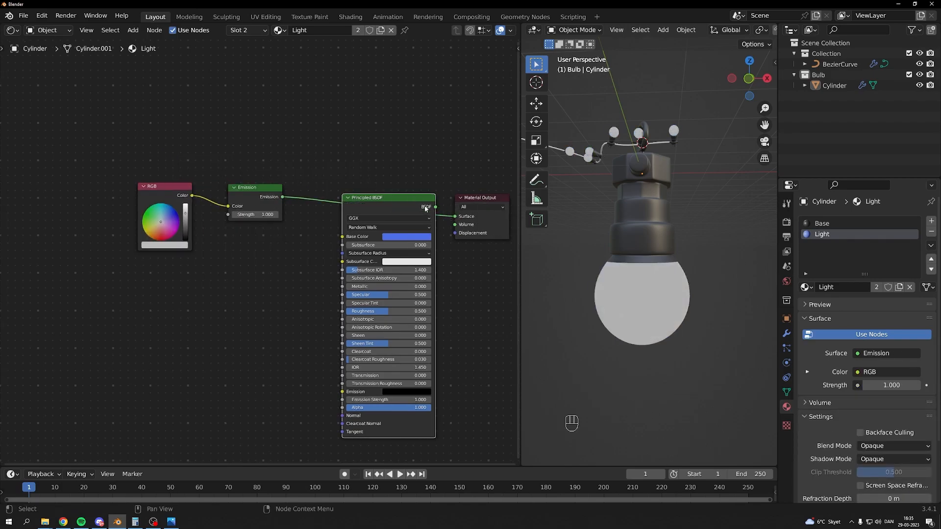
key(Delete)
Set the Emission node's strength to 50
click(268, 215)
text(50)
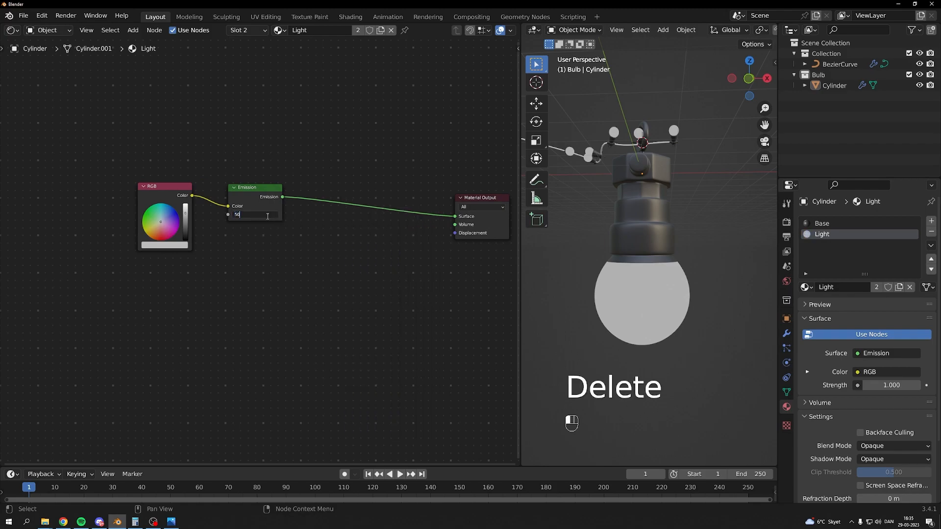
key(Return)
Insert a Mix Shader node on the link between Emission and Material Output
middle_drag(267, 216, 227, 205)
key(shift+a)
text(m)
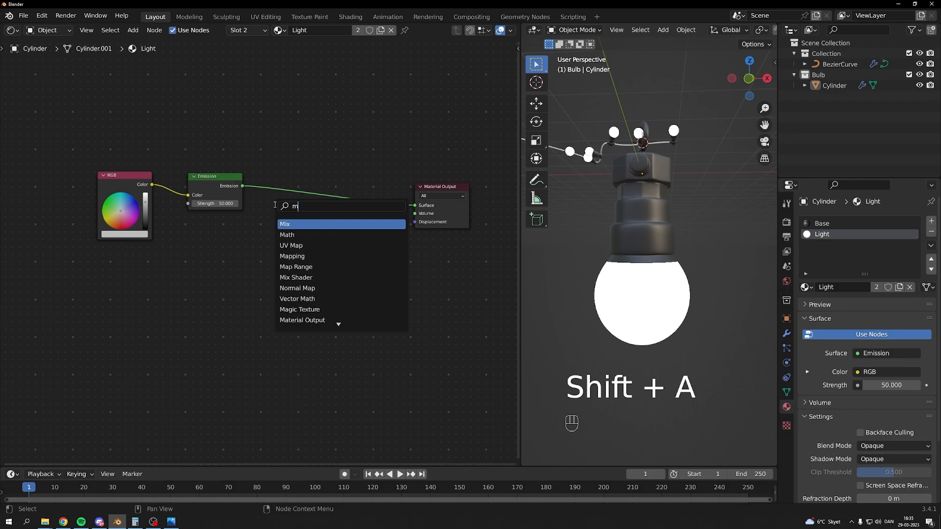
click(295, 277)
click(343, 218)
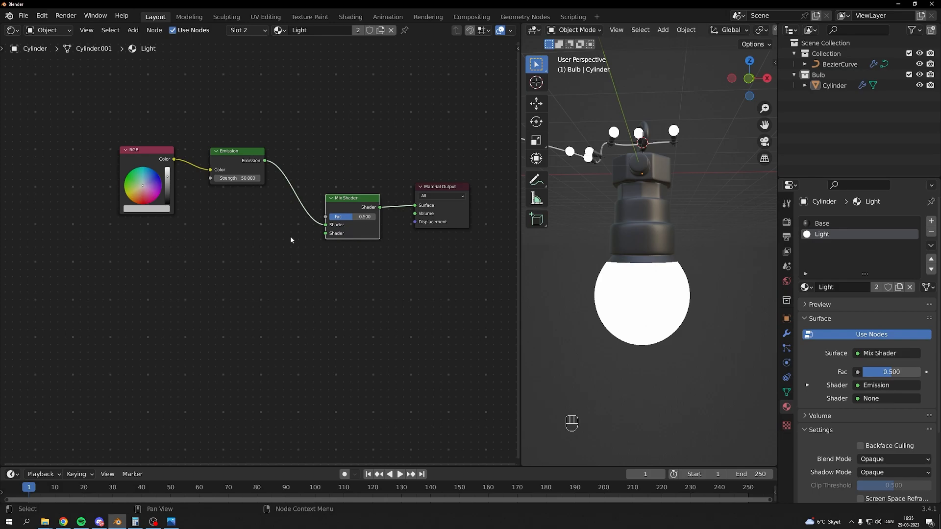
Add a Layer Weight node in the empty area below the RGB and Emission nodes
click(204, 331)
key(shift+a)
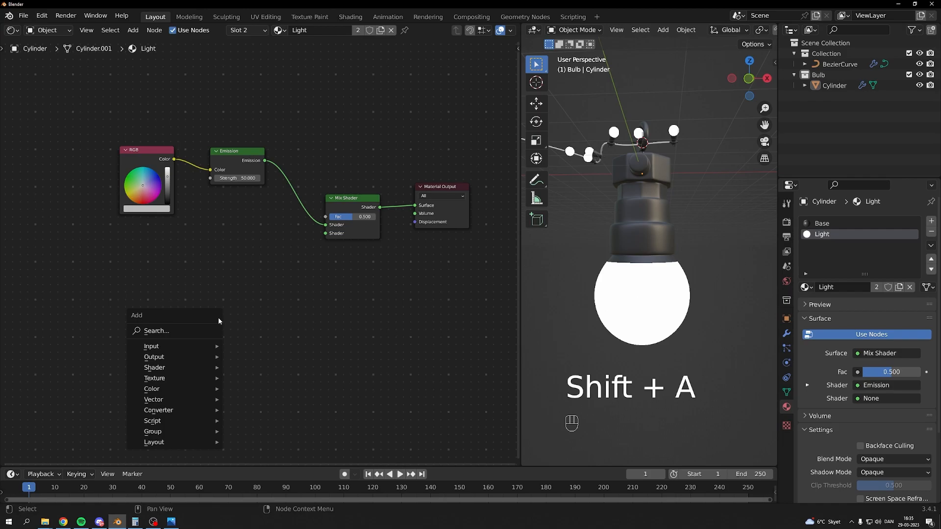
click(206, 329)
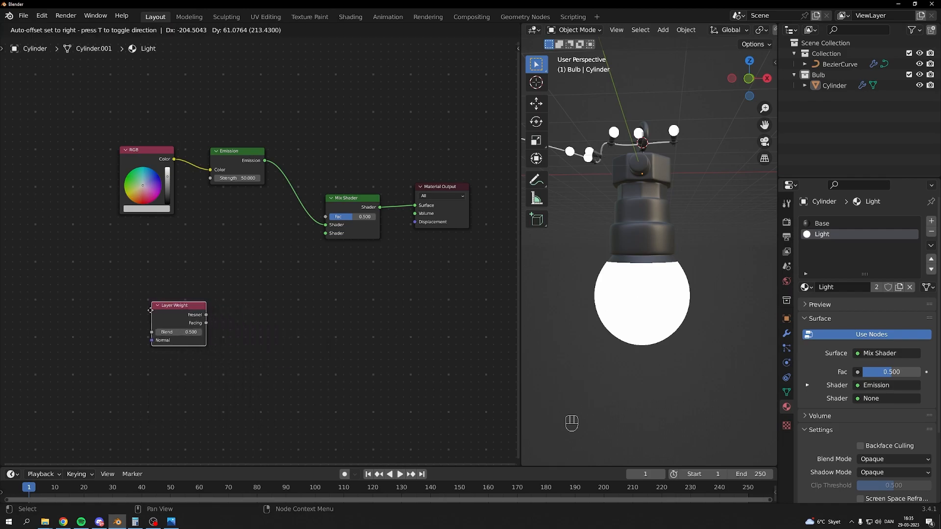
click(170, 307)
Add a ColorRamp linking Layer Weight's Facing output to the Mix Shader's Fac, and move its white stop to position 0.610
key(shift+a)
text(color)
key(Return)
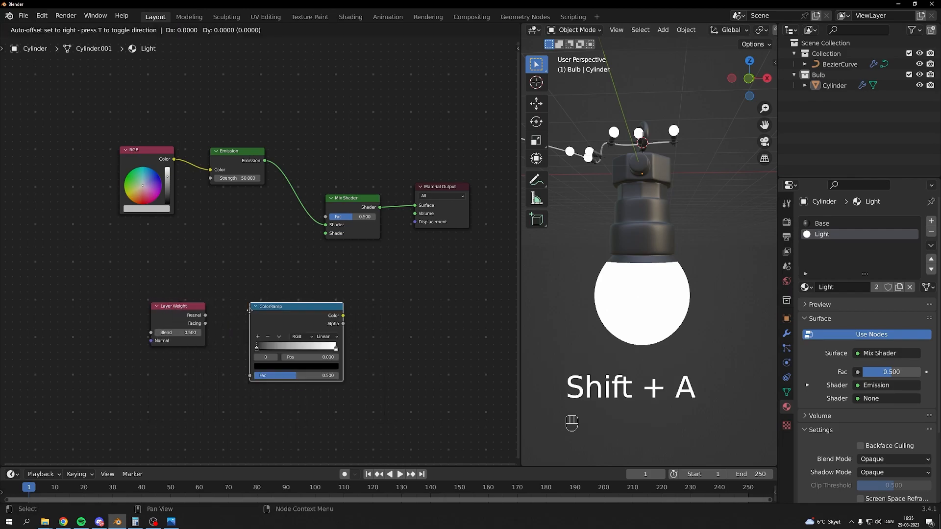
click(235, 272)
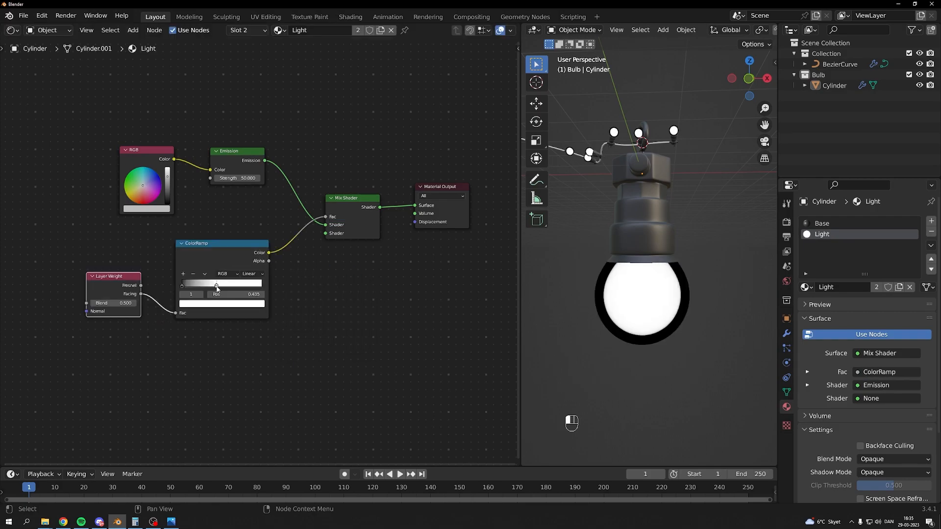
drag(225, 284, 210, 285)
middle_drag(612, 338, 642, 354)
drag(211, 285, 232, 290)
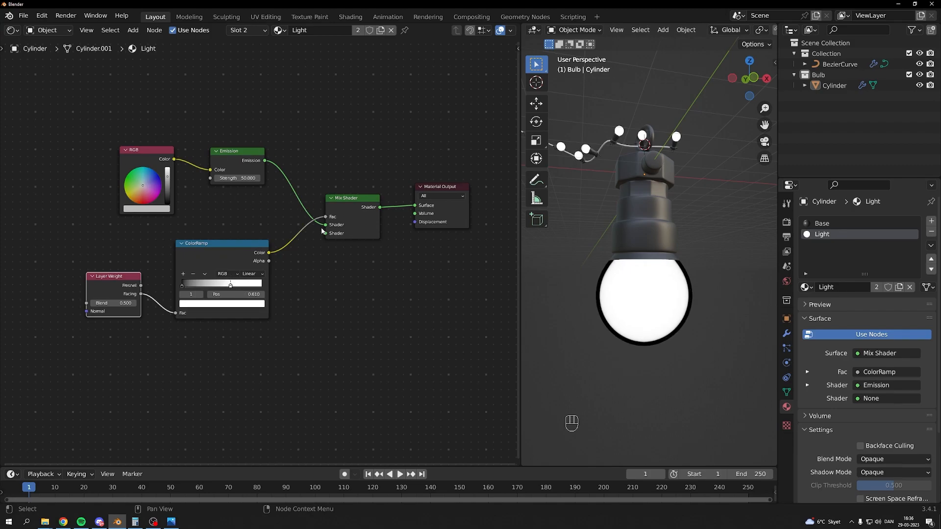
Add a Glossy BSDF with roughness 0.168 below the ColorRamp and connect it to the Mix Shader's second Shader input
drag(97, 251, 211, 303)
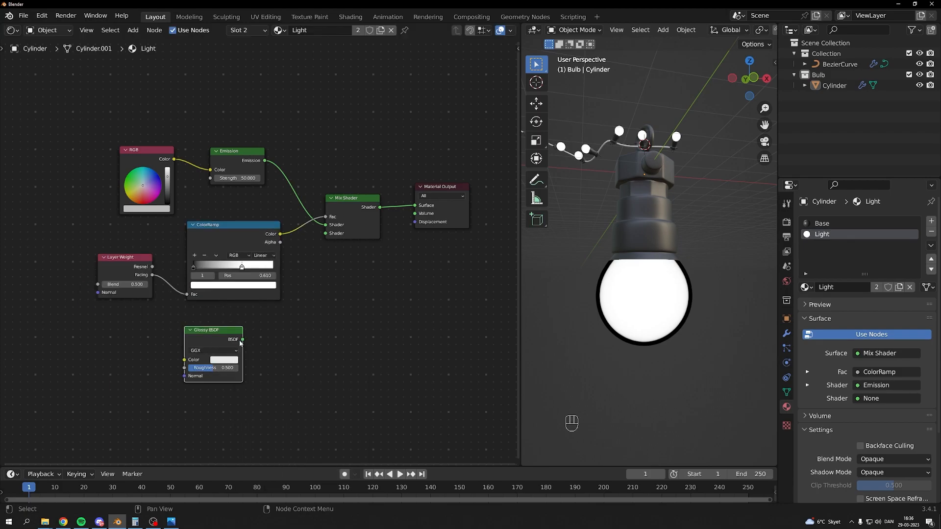
drag(241, 342, 324, 235)
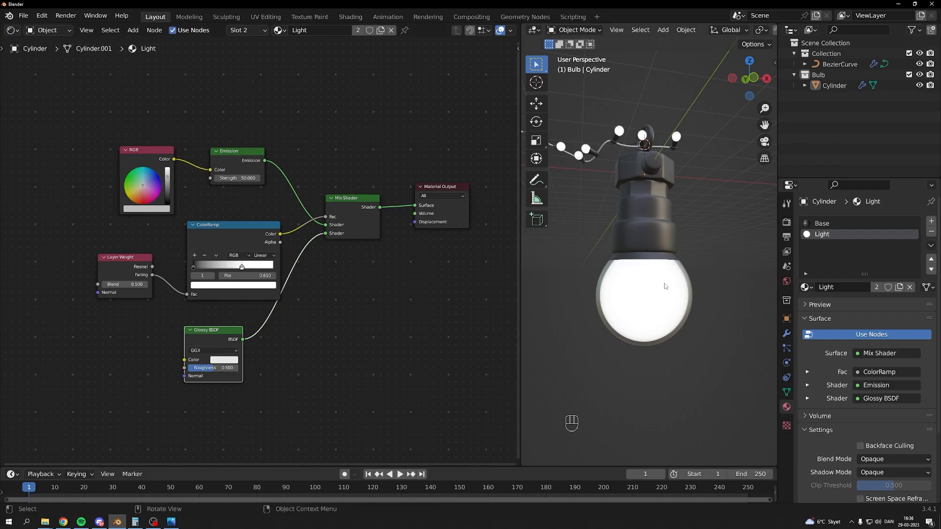
middle_drag(624, 301, 632, 243)
scroll(659, 277, up, 4)
scroll(651, 306, down, 10)
scroll(655, 332, up, 10)
scroll(625, 240, down, 5)
middle_drag(621, 357, 735, 307)
Connect the RGB color to the Glossy BSDF color, and space out the Glossy BSDF, Mix Shader and Material Output nodes
drag(225, 338, 378, 295)
drag(174, 160, 333, 327)
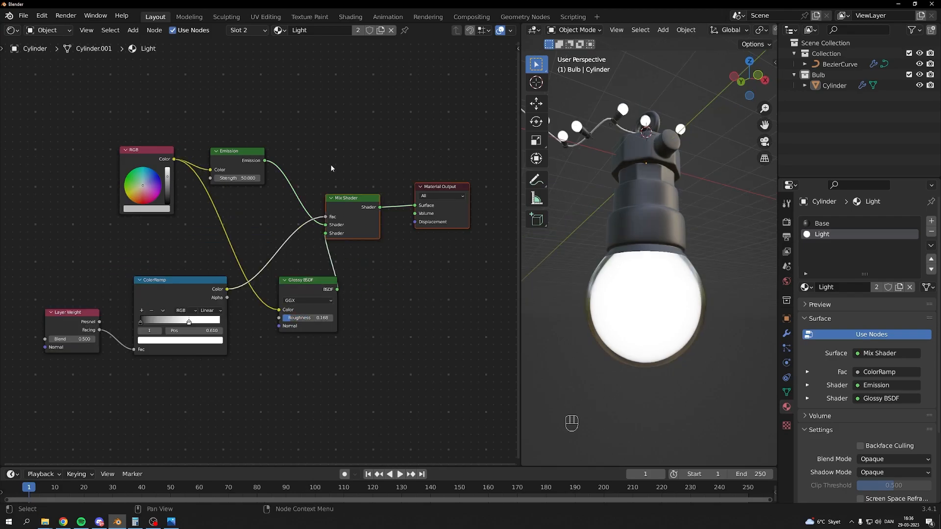
click(445, 196)
drag(454, 206, 493, 256)
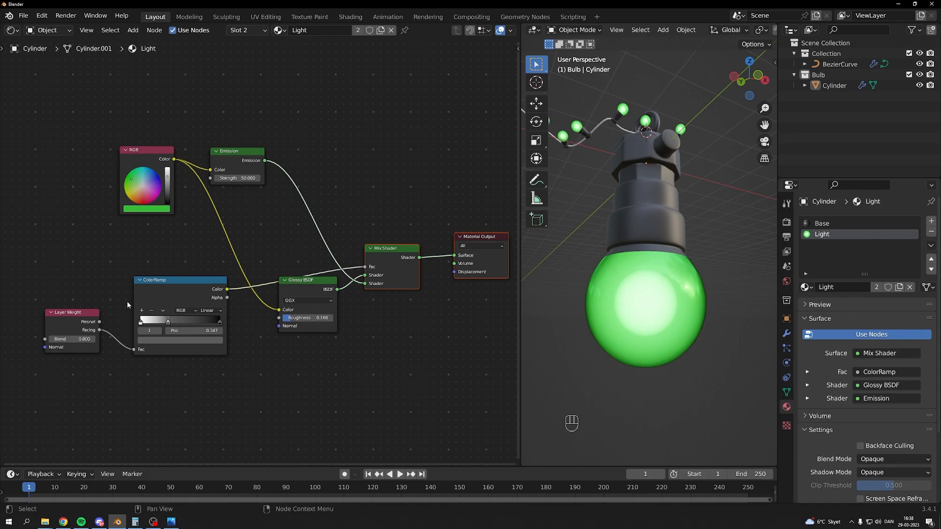
Shift the ColorRamp's middle stop slightly toward the dark end and set the last stop at 1.000 to a very dark grey
drag(219, 322, 172, 329)
click(221, 325)
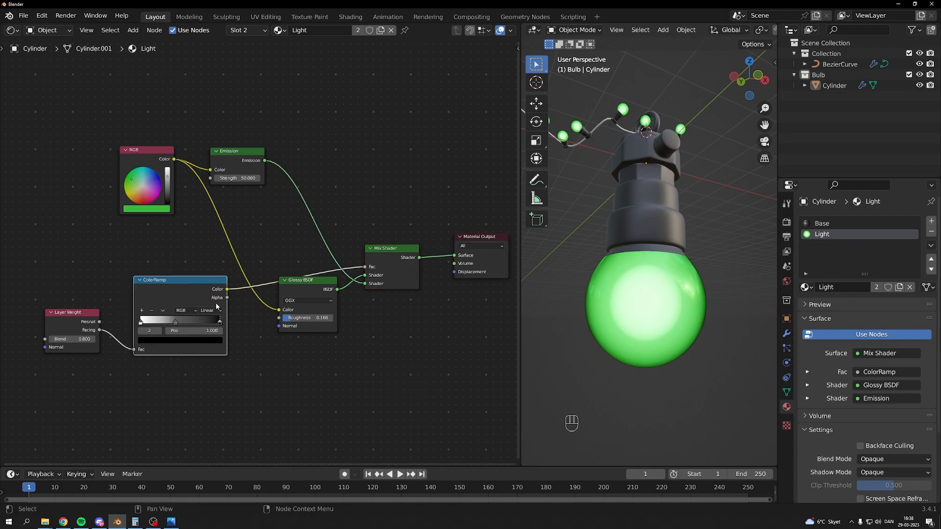
click(214, 340)
click(203, 284)
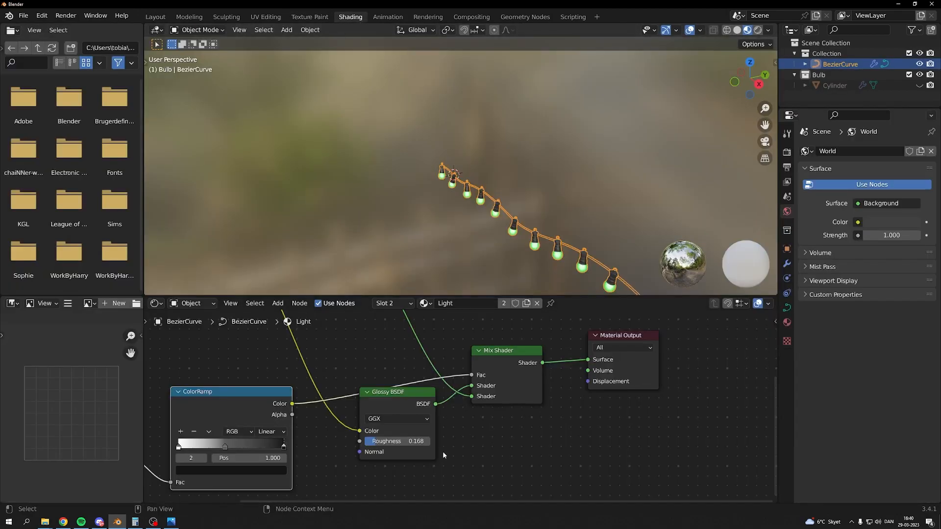
Change the RGB node's color to a light beige and move the node away from Emission to make room between them
middle_drag(337, 388, 494, 452)
click(341, 358)
drag(339, 237, 343, 248)
middle_drag(548, 247, 621, 220)
scroll(509, 202, up, 5)
click(507, 202)
scroll(506, 202, up, 1)
middle_drag(383, 359, 321, 420)
drag(263, 350, 196, 371)
middle_drag(307, 363, 416, 365)
Insert a Hue Saturation Value node on the link between the RGB and Emission nodes
key(shift+a)
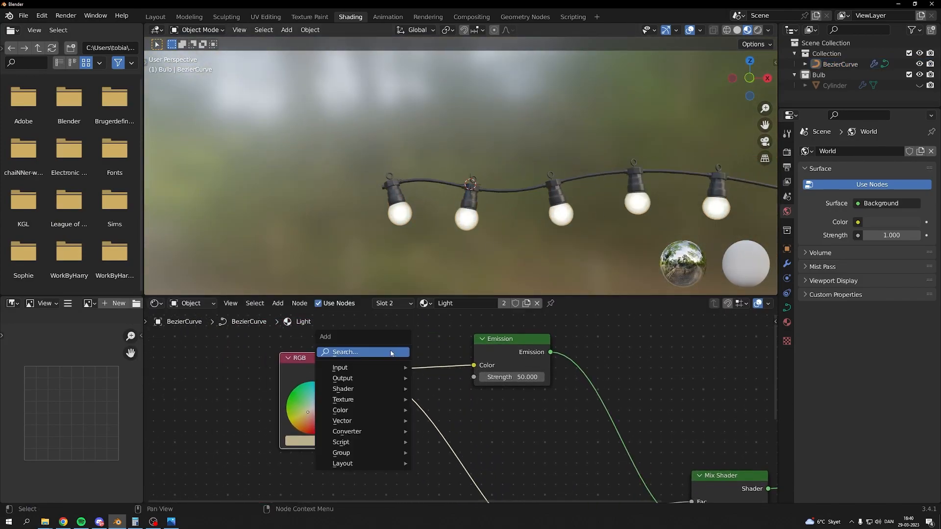
click(390, 352)
text(hue)
key(Return)
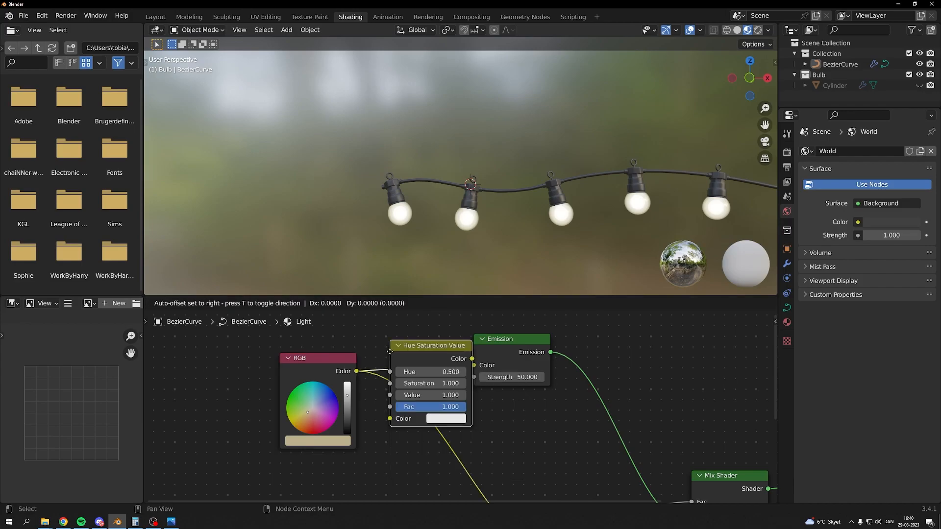
click(404, 334)
Set the Hue Saturation Value node's saturation and value to 2, and try different hues on the bulbs
click(428, 410)
text(2)
key(Return)
scroll(549, 277, up, 2)
middle_drag(549, 278, 492, 293)
drag(443, 364, 449, 350)
mouse_move(443, 383)
mouse_down()
mouse_move(493, 383)
mouse_move(402, 371)
mouse_move(460, 372)
mouse_move(406, 372)
mouse_move(446, 371)
mouse_move(431, 371)
mouse_up()
Add an Object Info node and connect its Random output to the Hue input so each bulb gets a different color
key(shift+a)
text(obj)
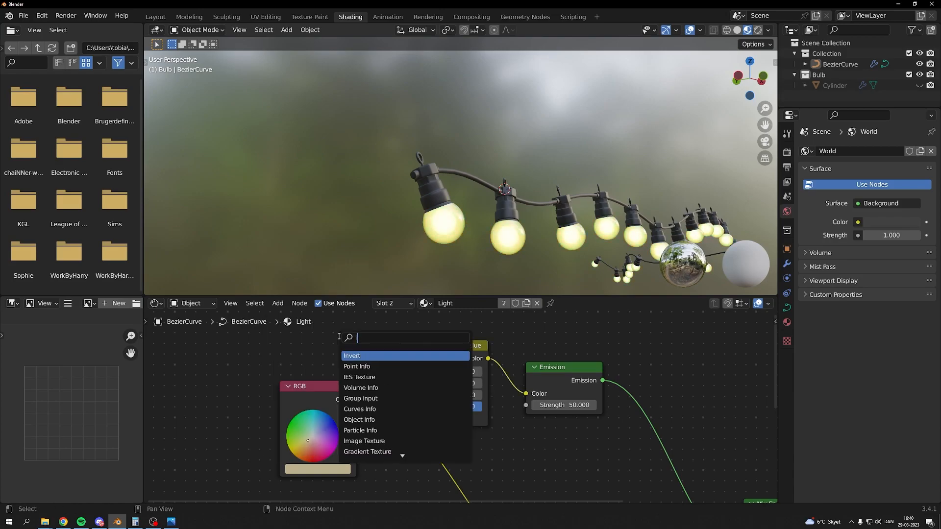
key(Return)
click(154, 354)
drag(231, 419, 405, 371)
shift+middle_drag(632, 186, 451, 177)
scroll(451, 176, down, 2)
middle_drag(603, 206, 494, 229)
scroll(563, 227, down, 1)
middle_drag(510, 155, 607, 166)
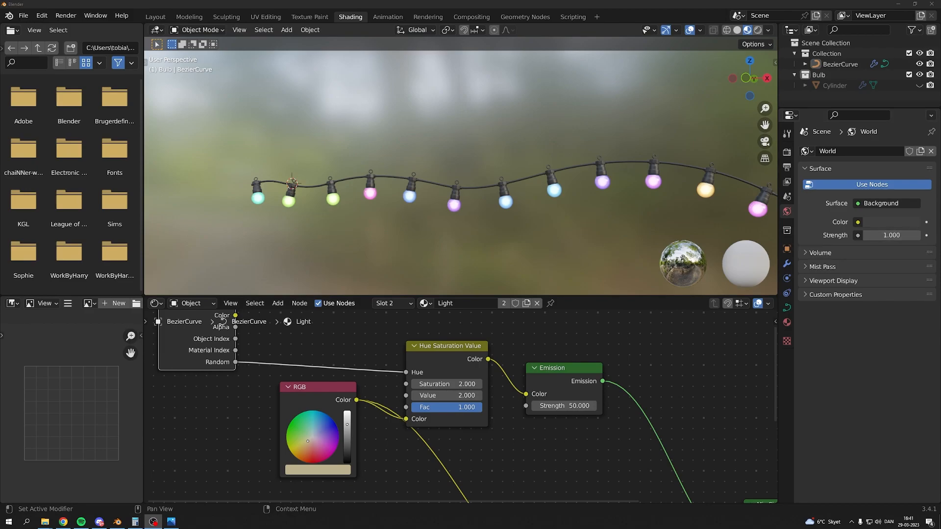